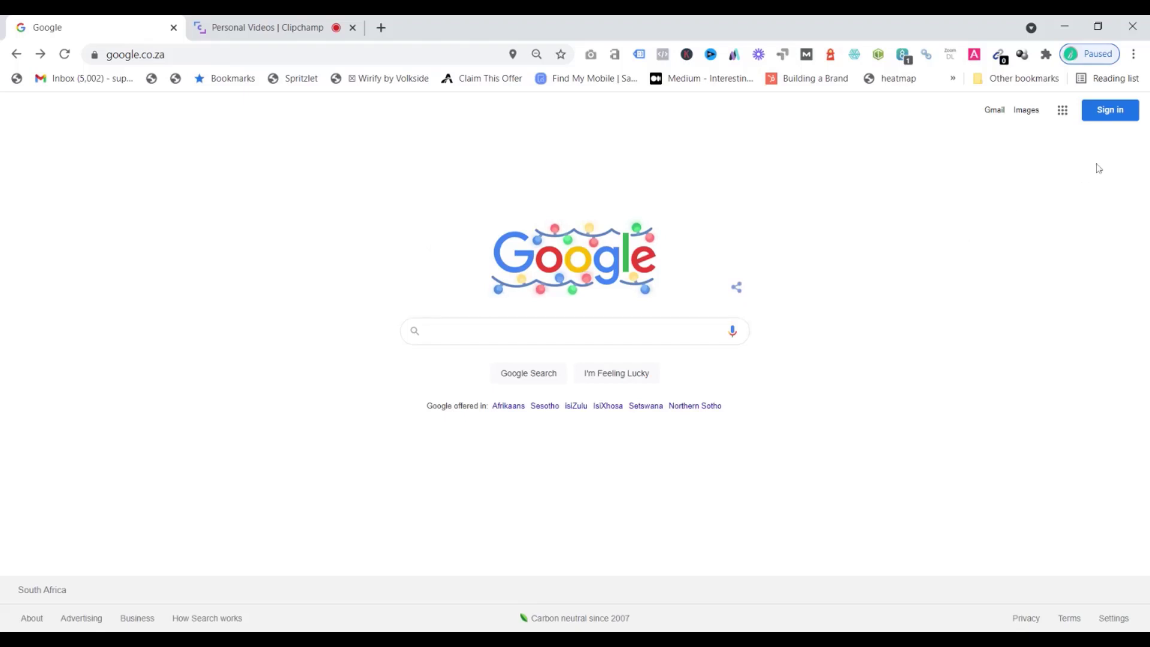
Open the Google sign-in page and clear the prefilled email address
left_click(1120, 118)
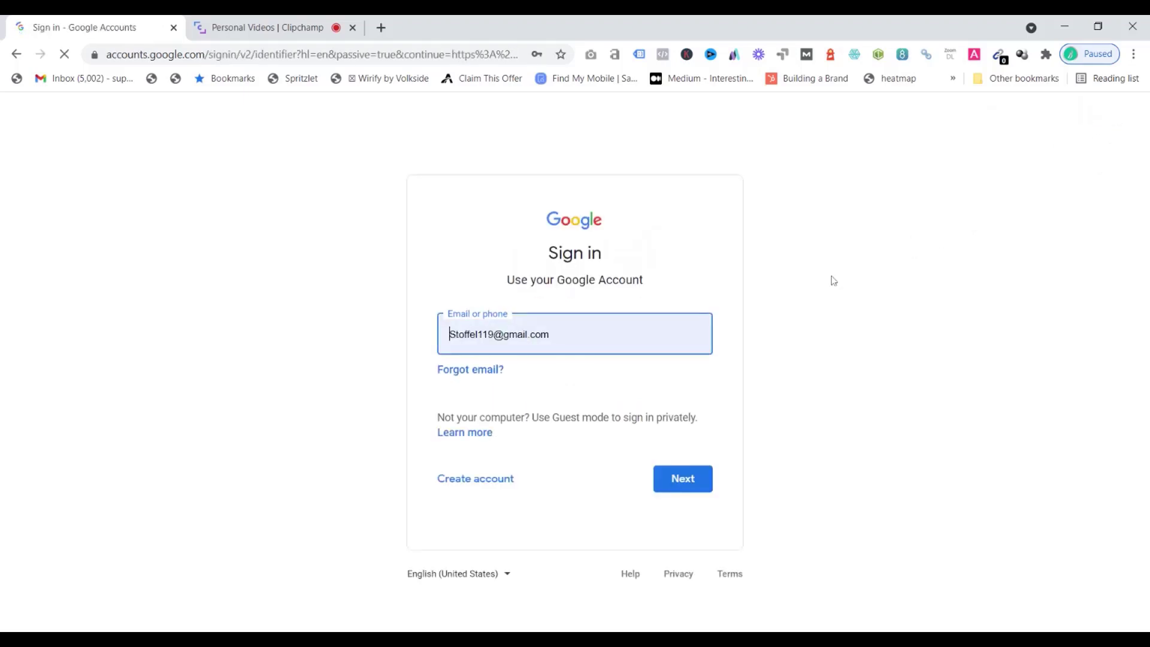
left_click_drag(562, 333, 393, 339)
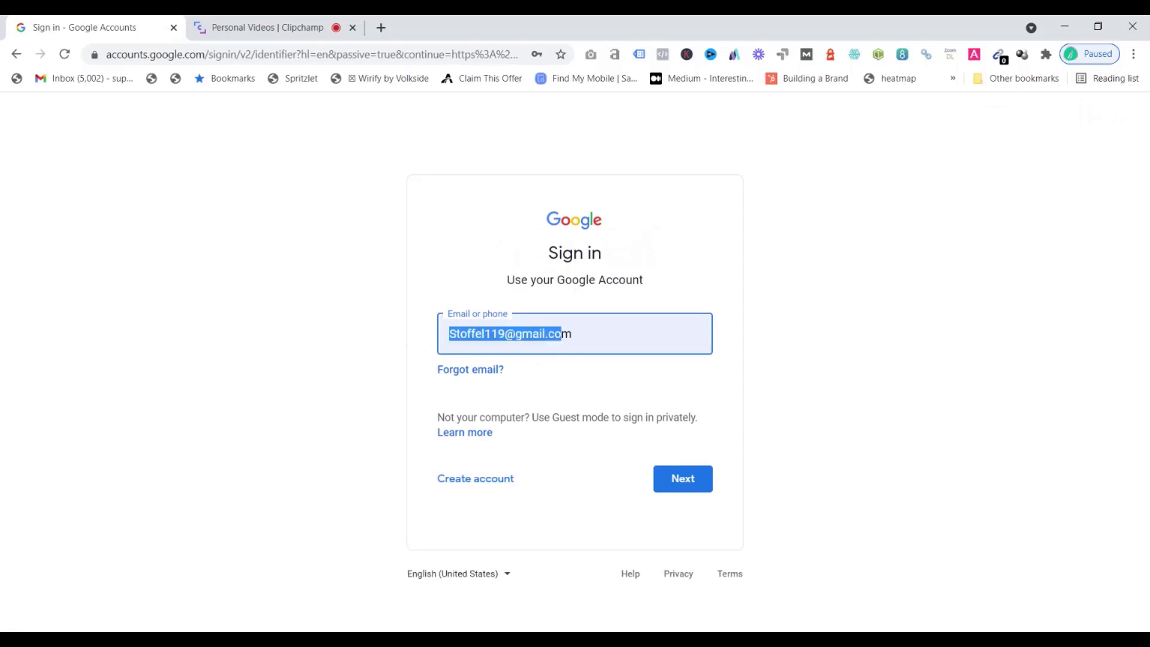
left_click_drag(573, 334, 432, 339)
type("\\")
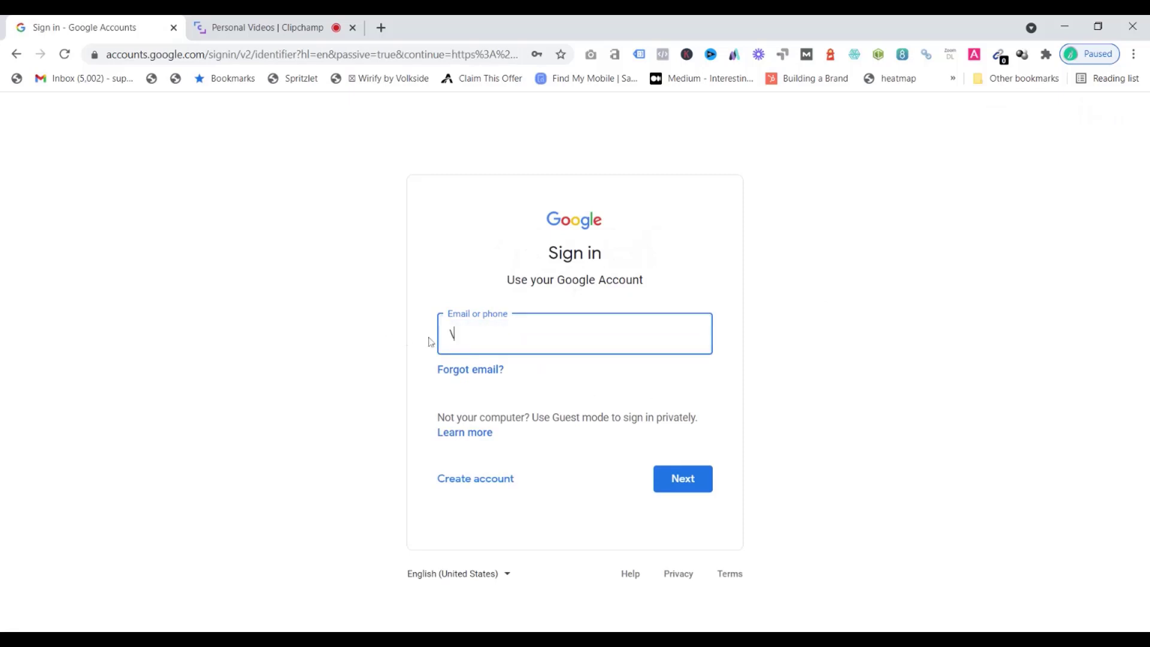
key("BackSpace")
left_click(907, 241)
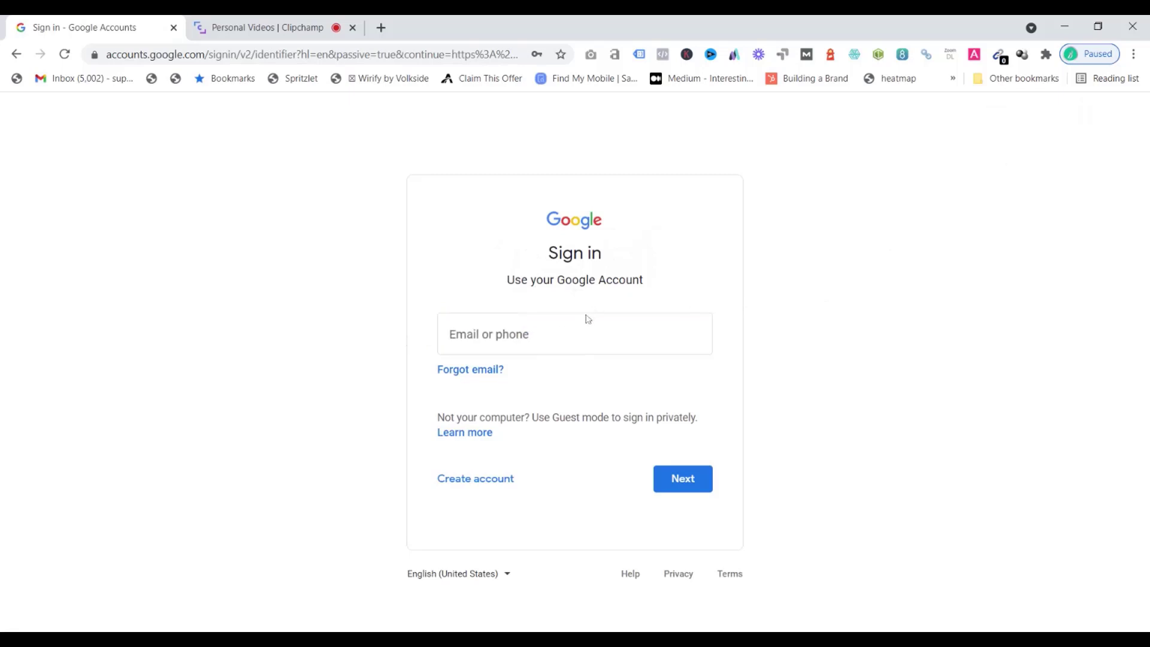
Start creating a new Google account for managing a business
left_click(481, 485)
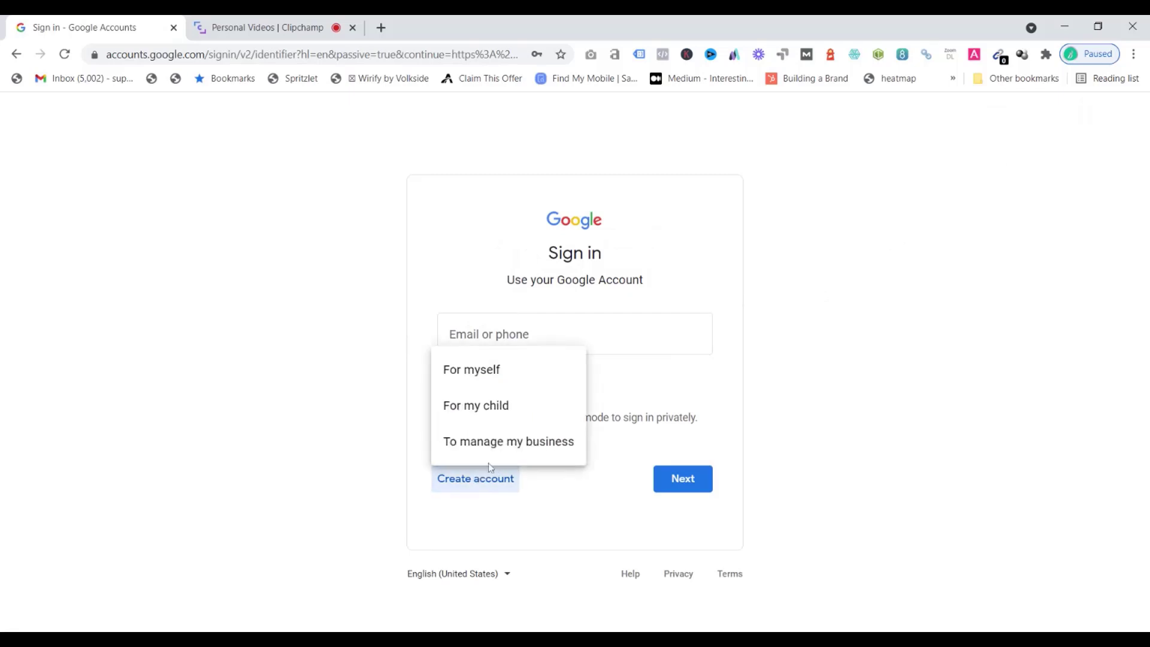
left_click(492, 446)
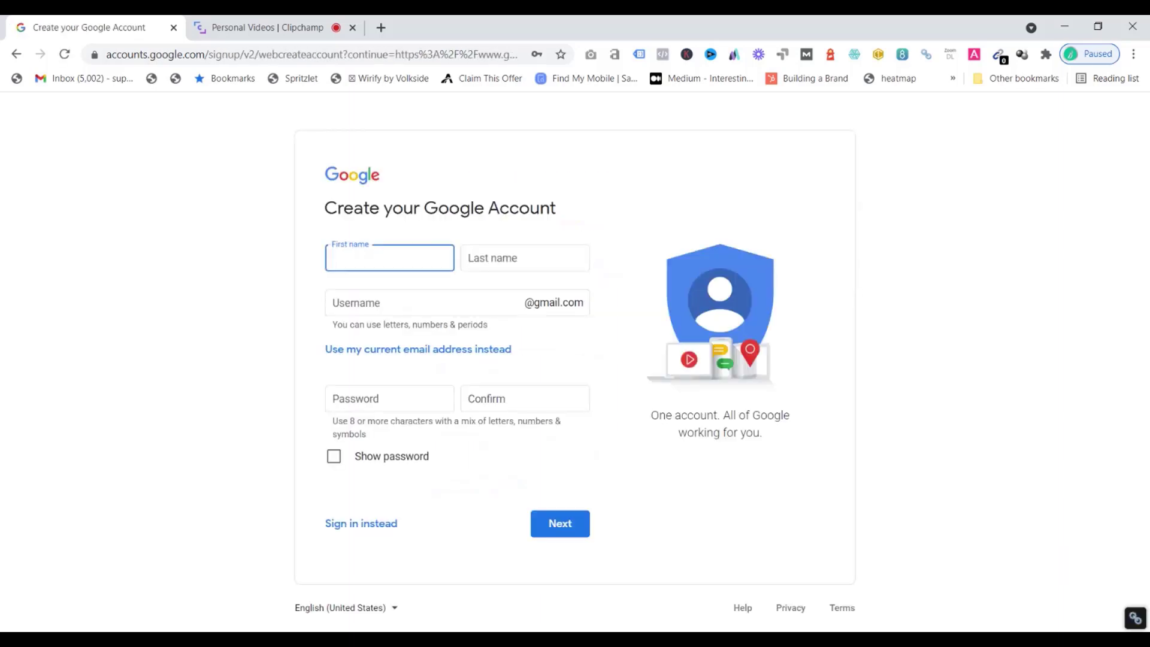
Enter the account holder's first and last name
key("Tab")
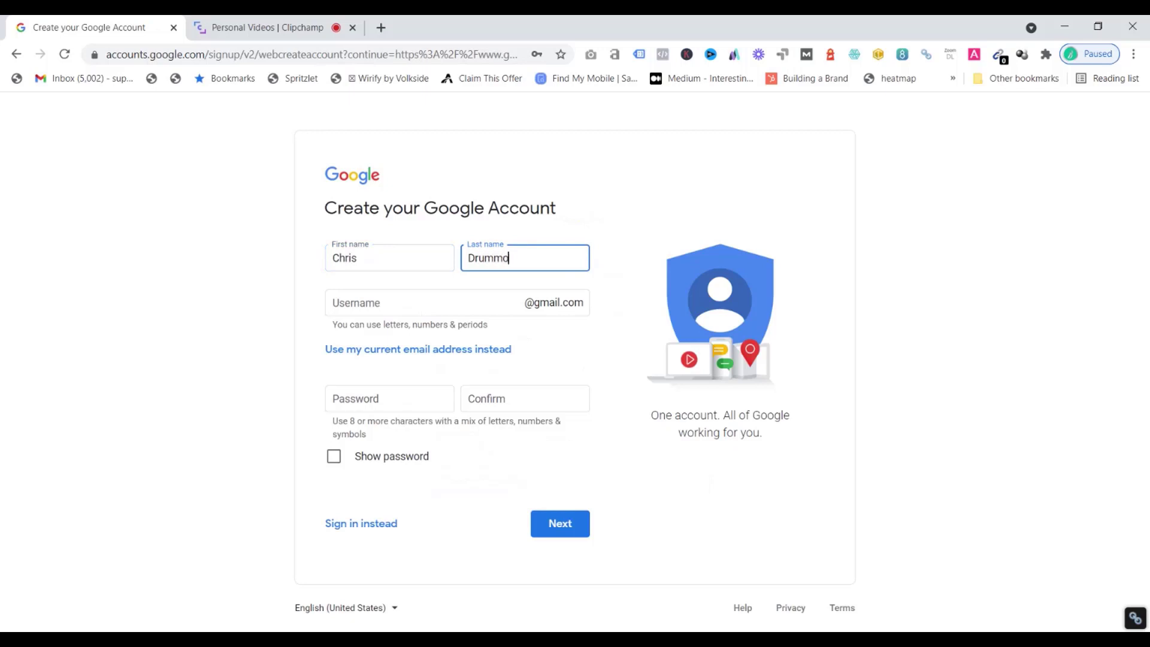
key("Tab")
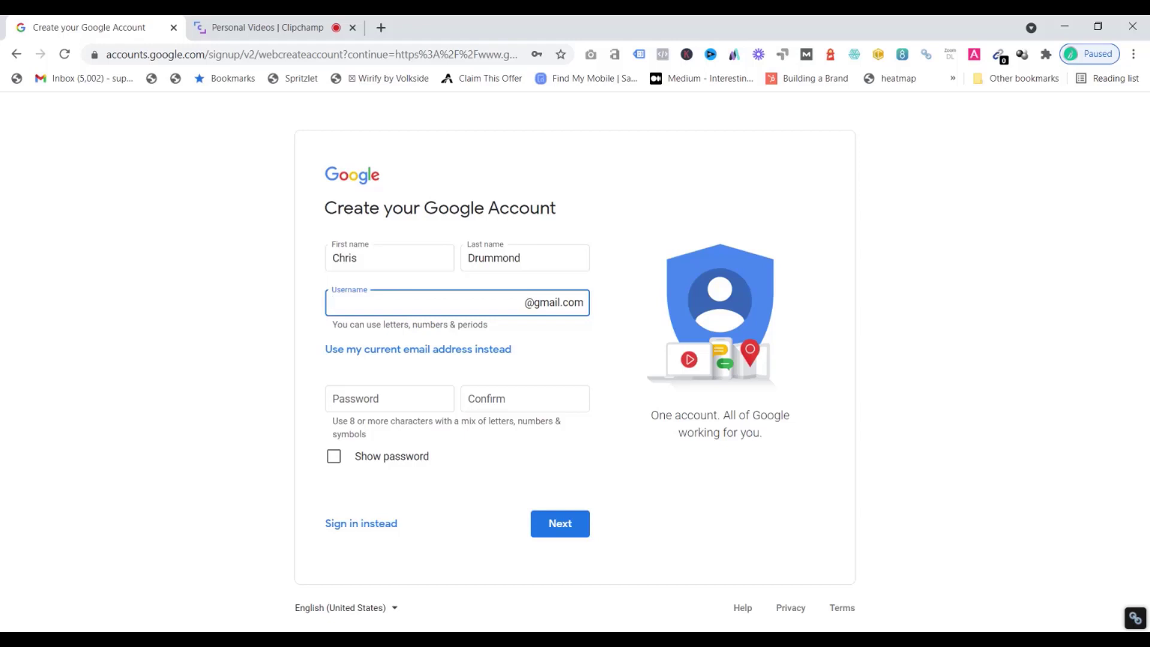
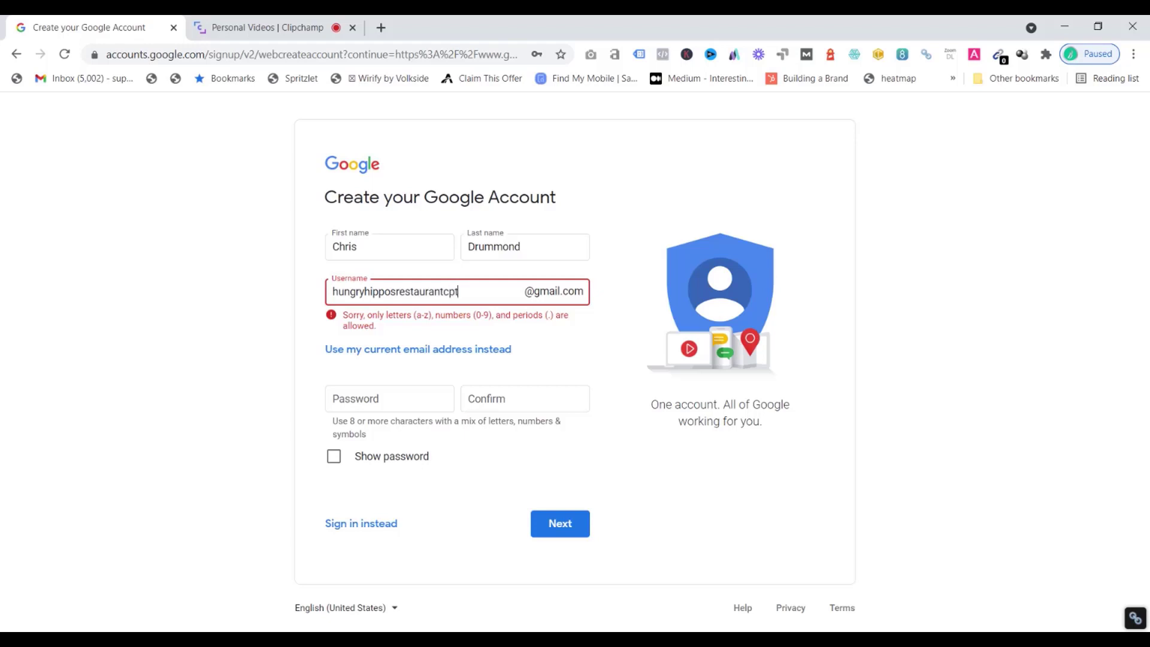
Enter and confirm the account password, show it, and continue to the next page
left_click(419, 387)
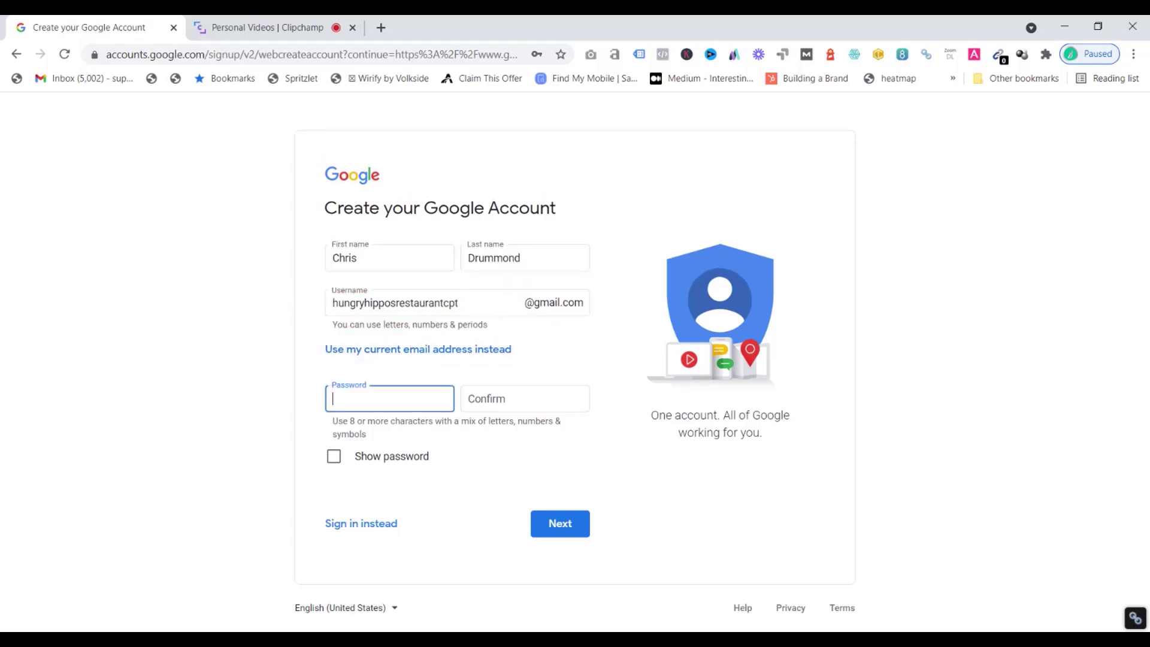
type("••••••••")
left_click(551, 394)
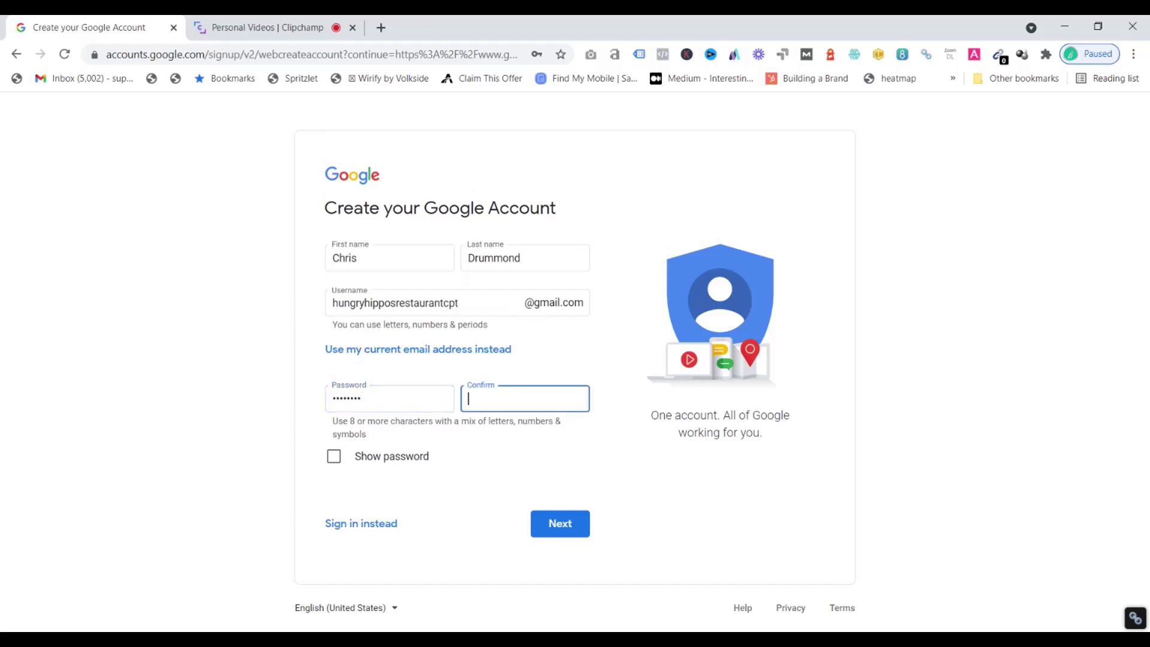
type("••••••••")
left_click(454, 441)
left_click(578, 521)
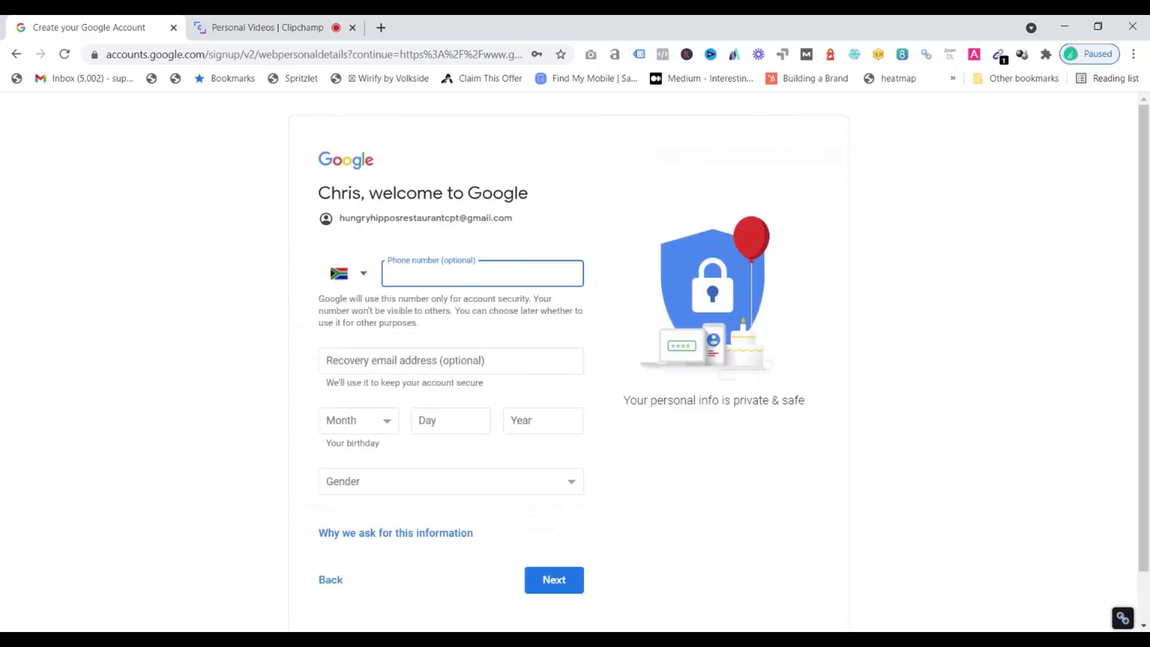
Fill in the optional phone number and recovery email address
type("0")
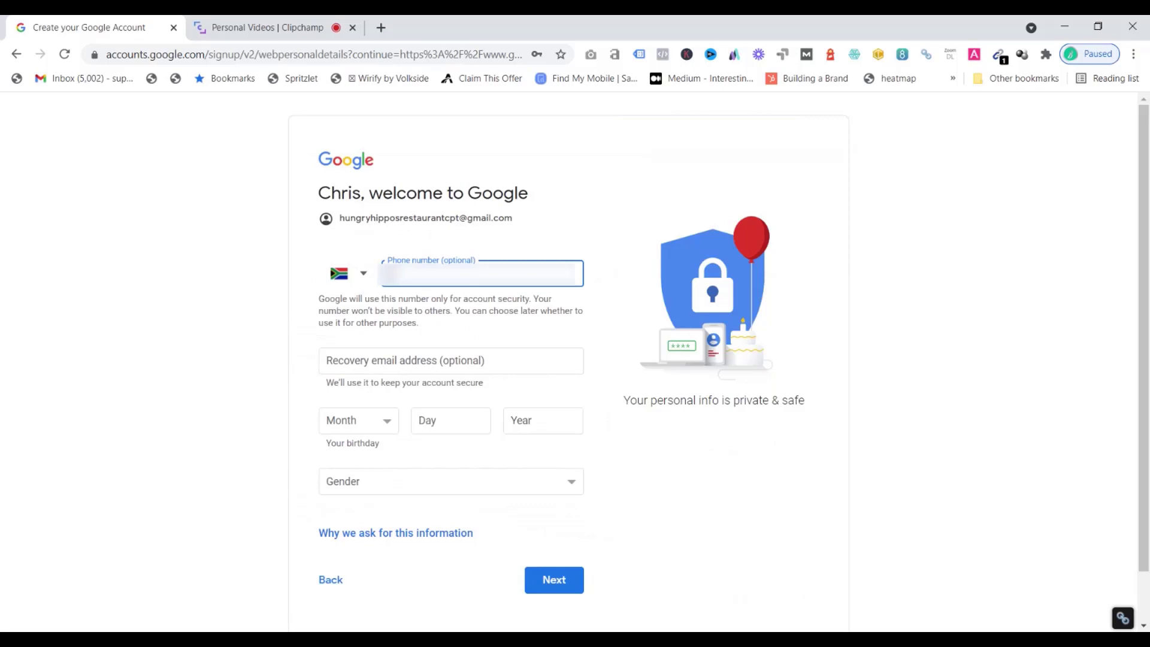
type("8000000")
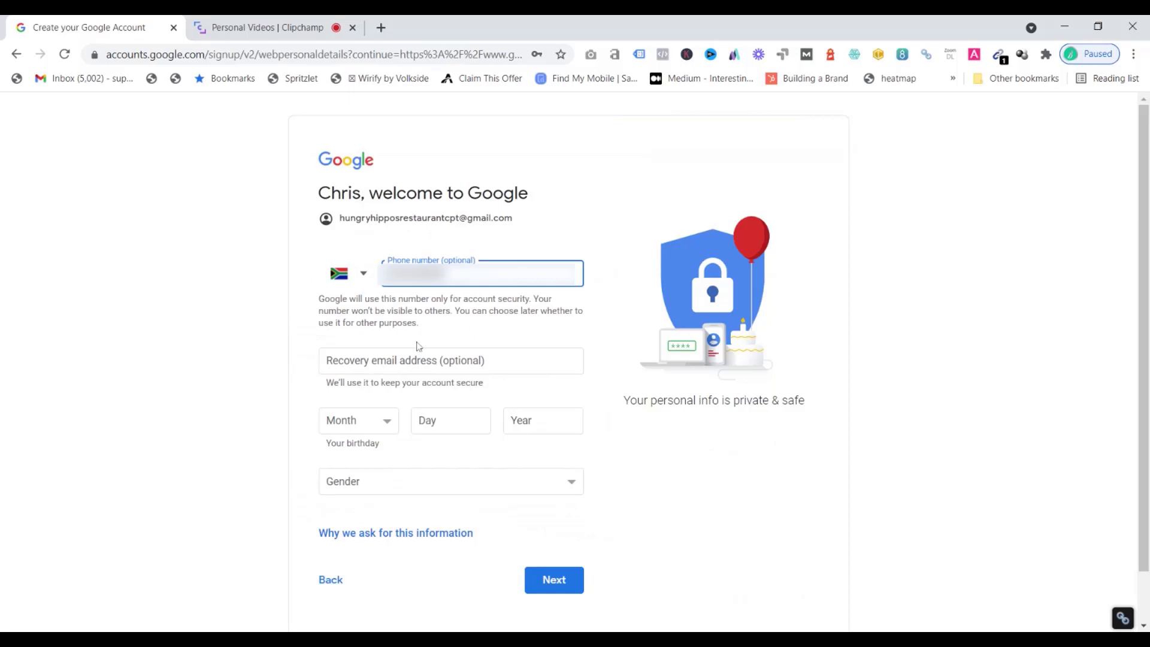
left_click(419, 360)
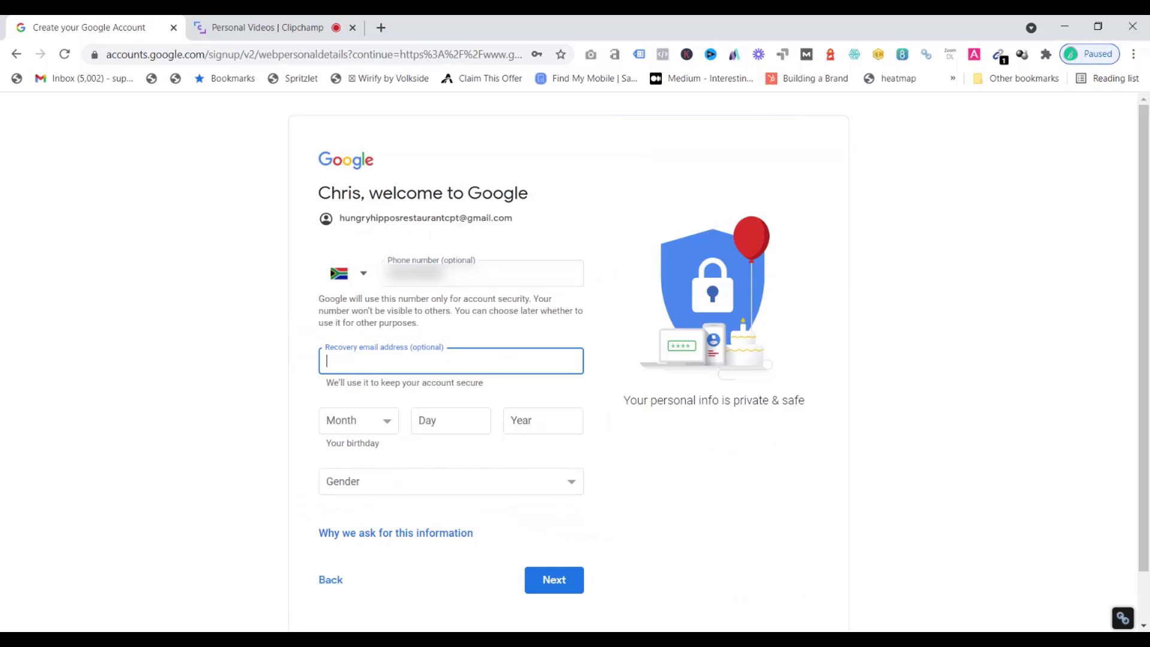
type("chrisxx")
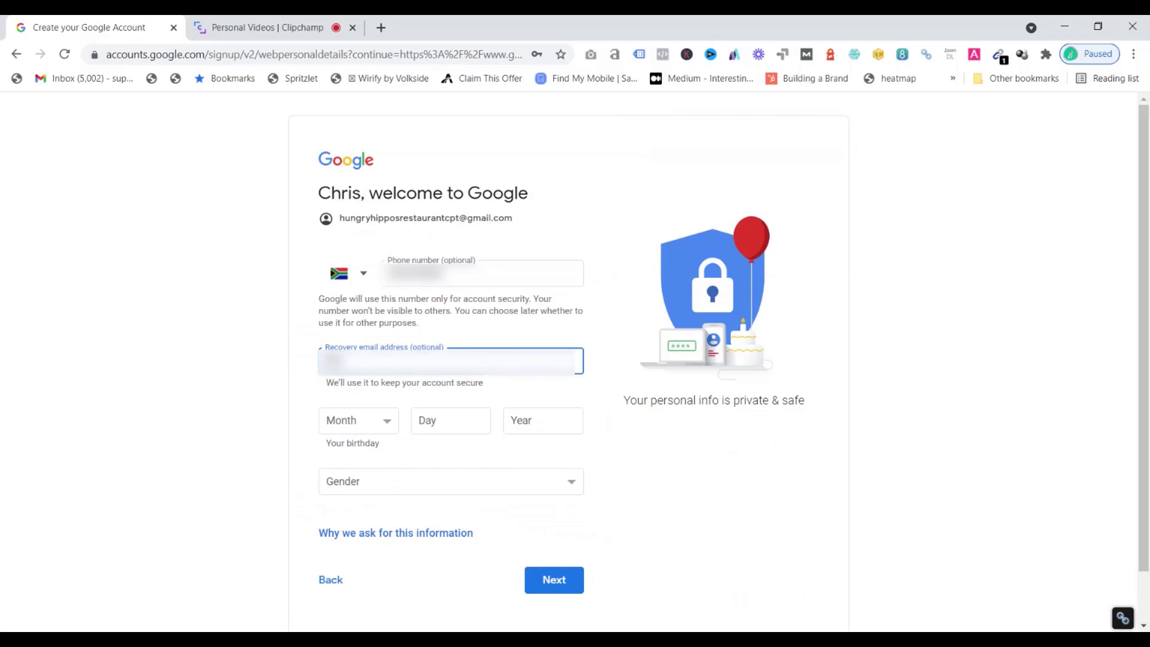
type("xxxxxxx")
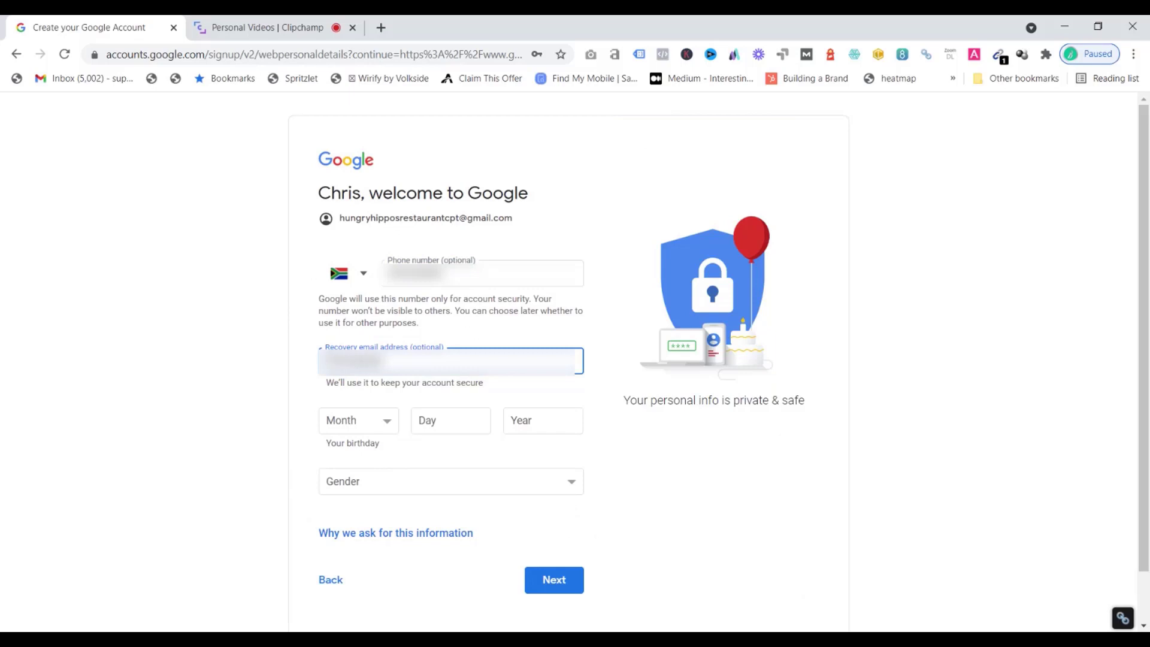
type("xxxxxxxxx")
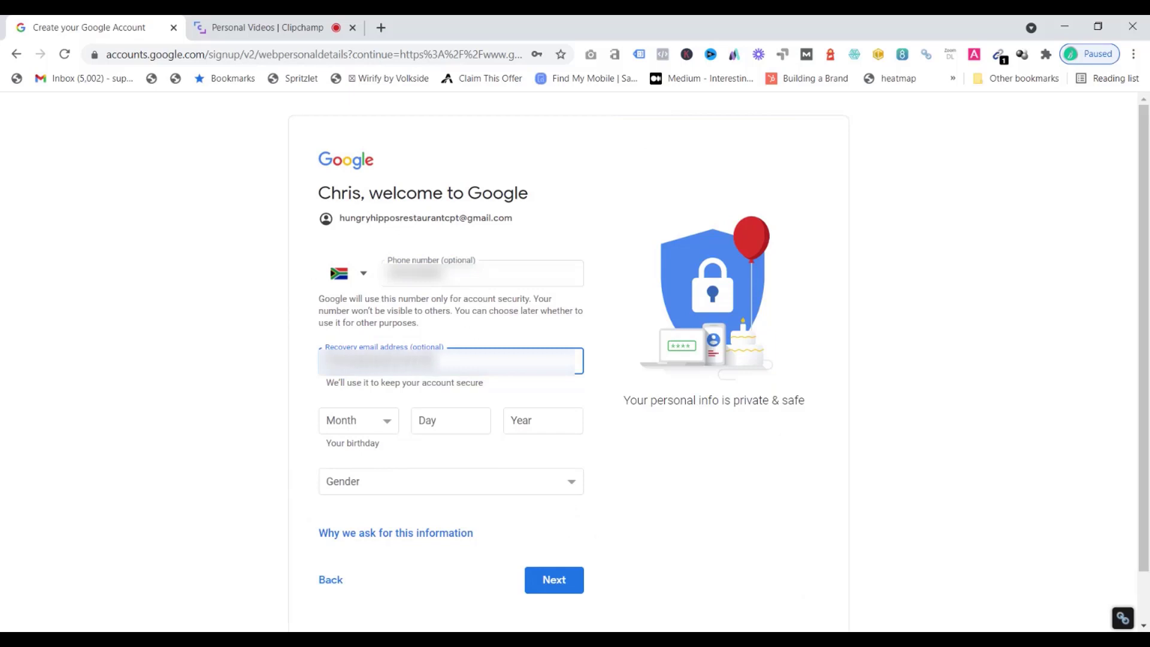
type("xxxxxx")
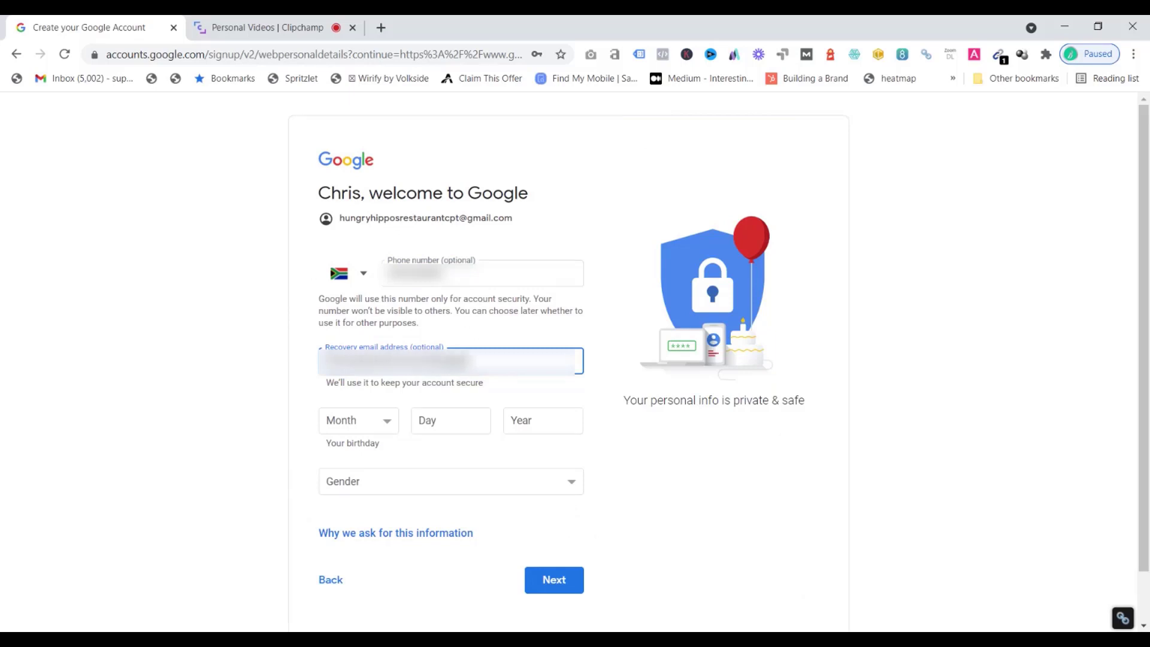
type("xxxx")
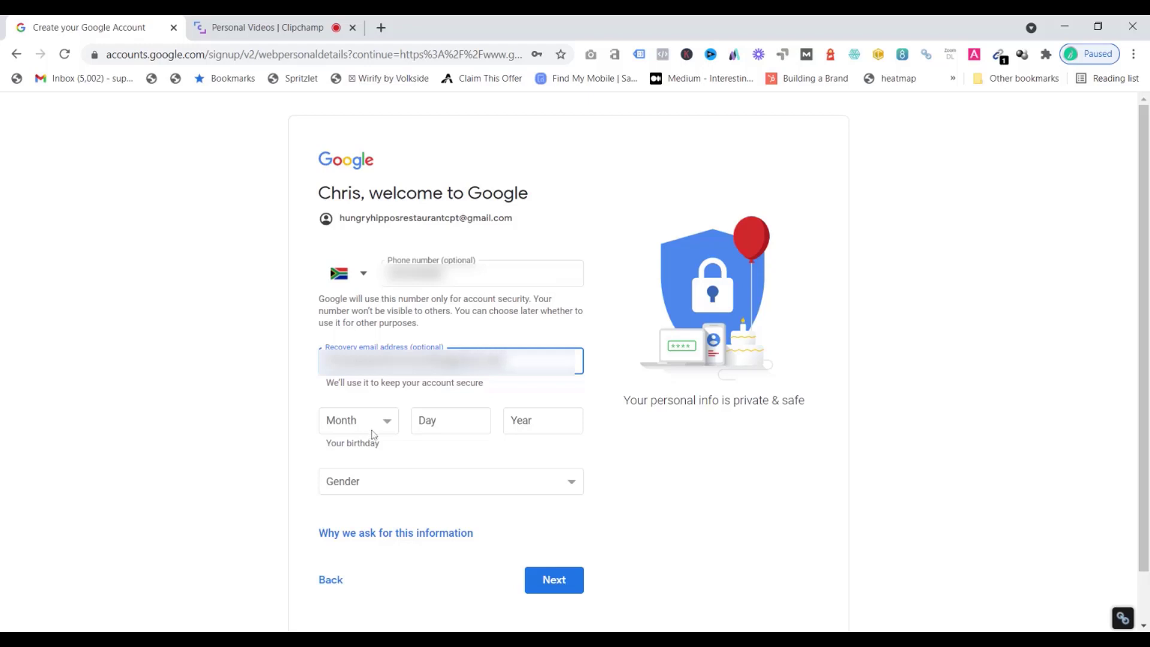
Enter the birthday month as July with day and year, and choose the gender, then continue
left_click(385, 421)
type("jul")
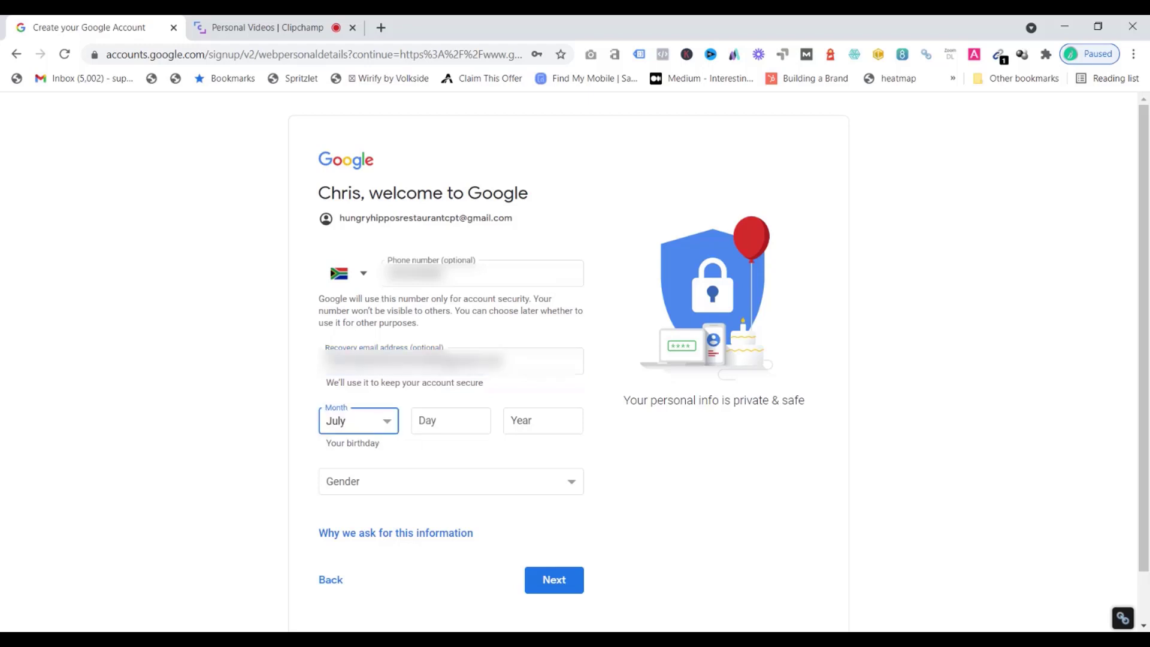
key("Tab")
type("1")
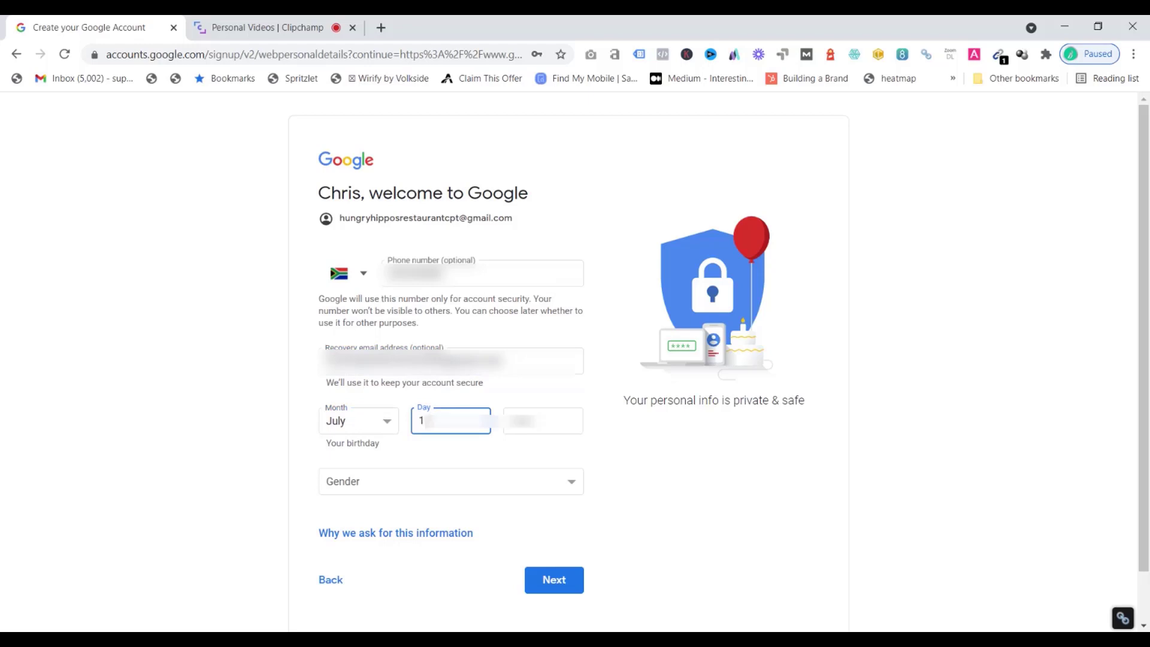
key("Tab")
type("xxx")
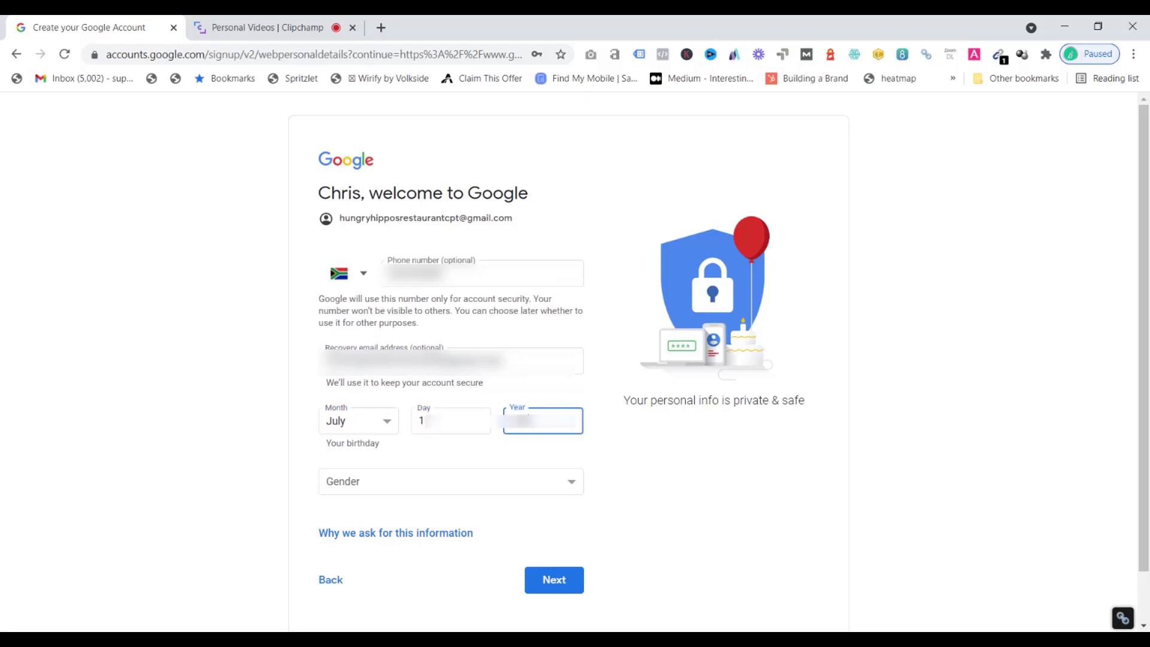
type("x")
key("Tab")
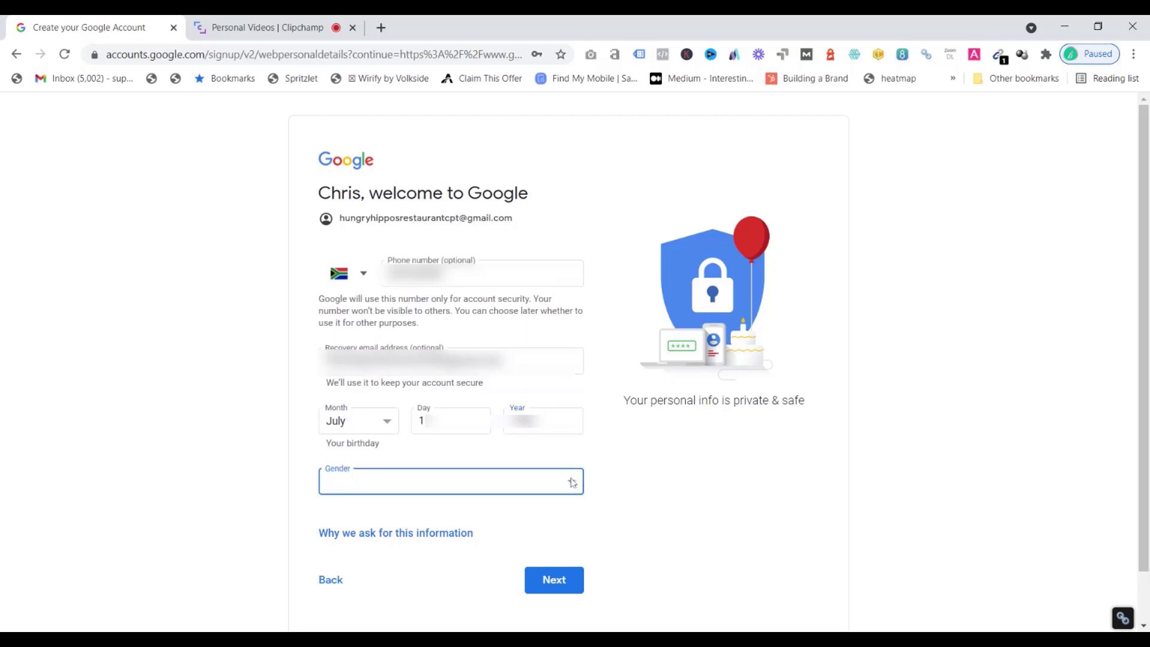
key("m")
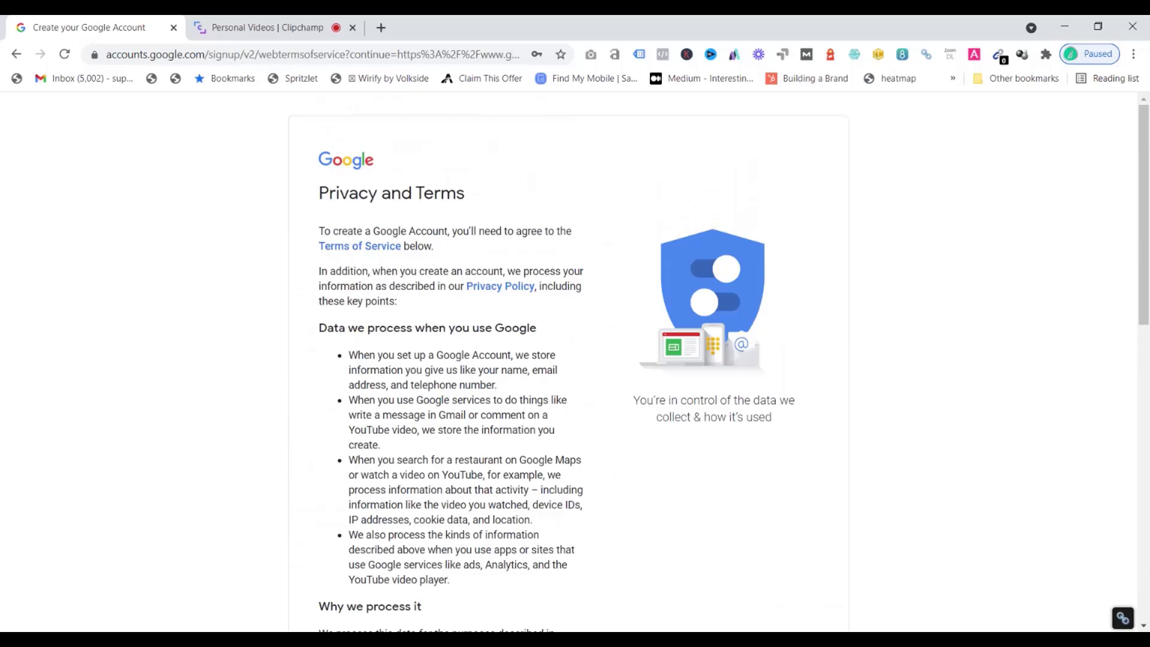
Scroll through the Privacy and Terms and agree to them
scroll(575, 359, "down", 4)
scroll(575, 419, "down", 8)
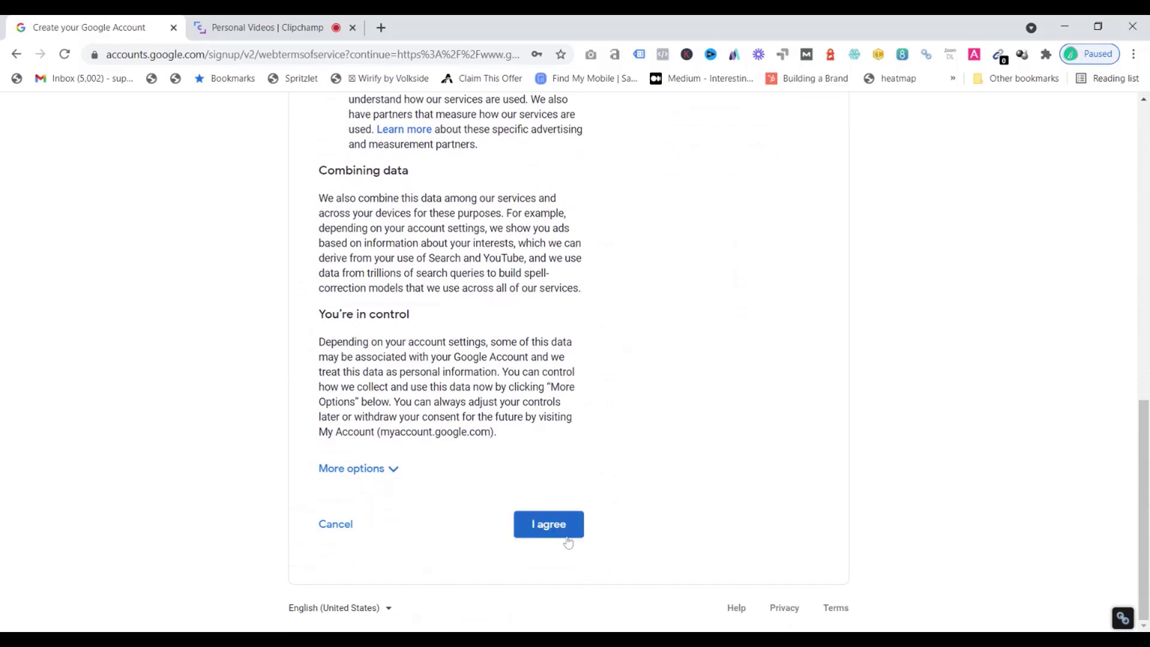
left_click(566, 530)
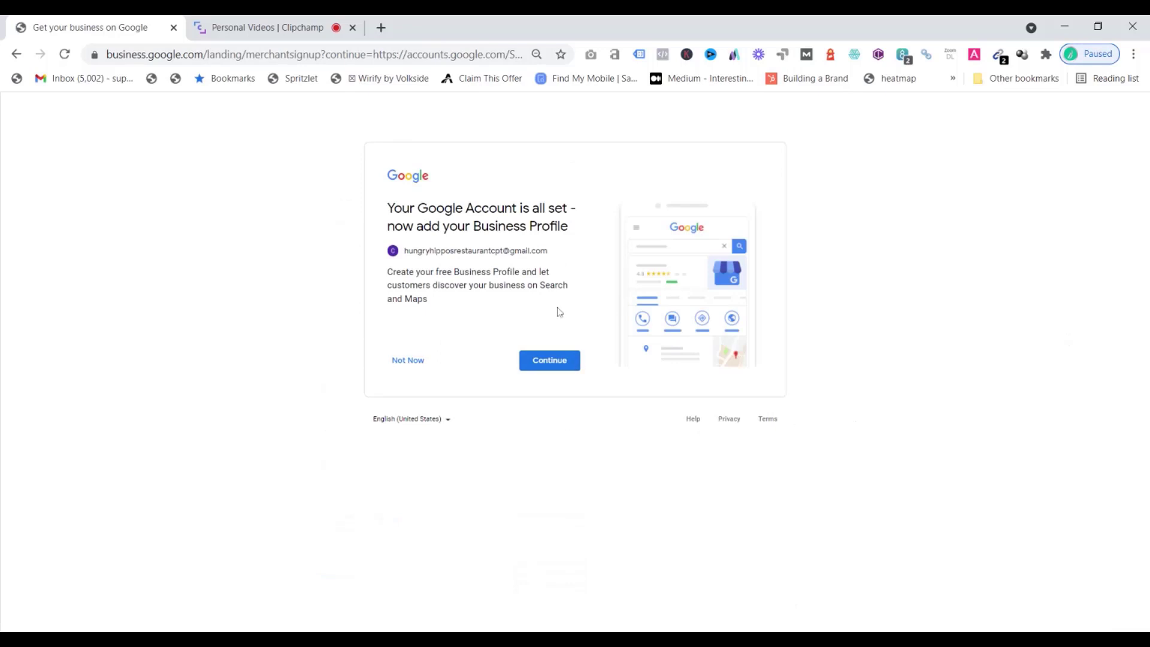
Continue to add a Business Profile and get started on creating it
left_click(568, 362)
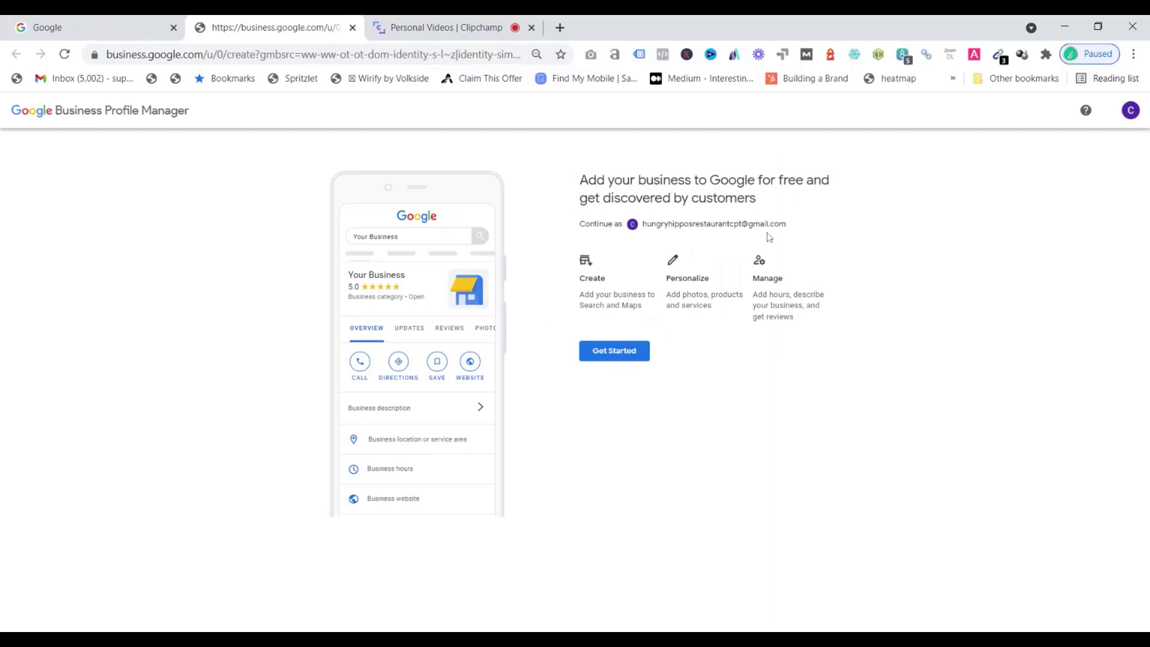
left_click(636, 356)
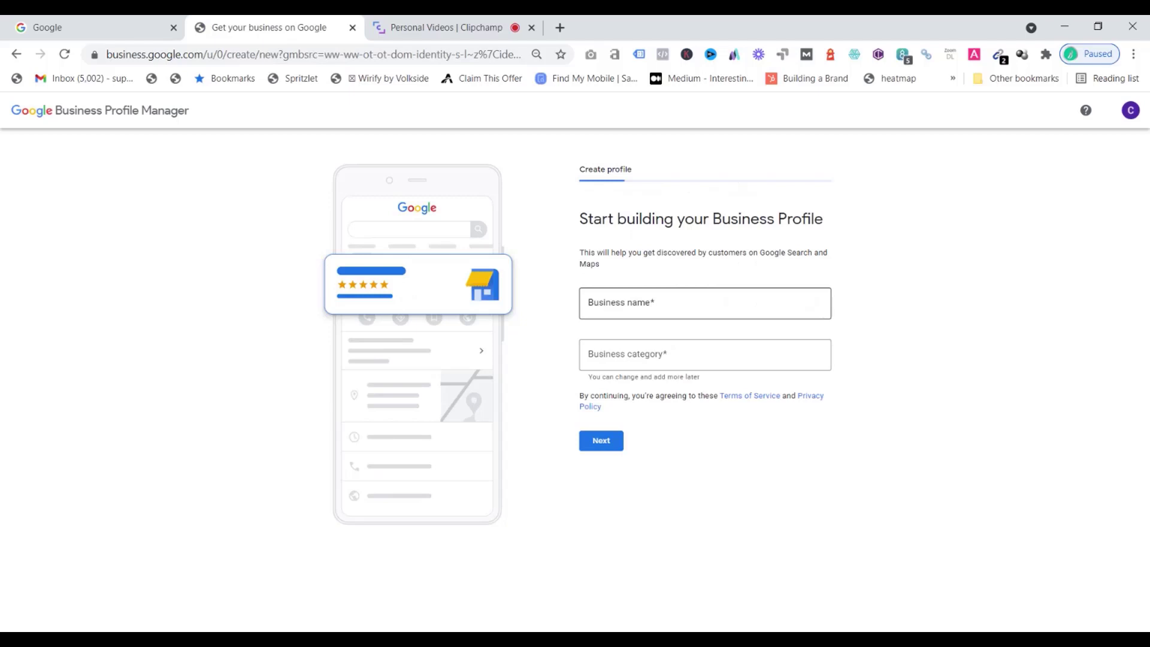
Enter the business name Hungry Hippos Restaurant and choose to create a business with that name
left_click(705, 303)
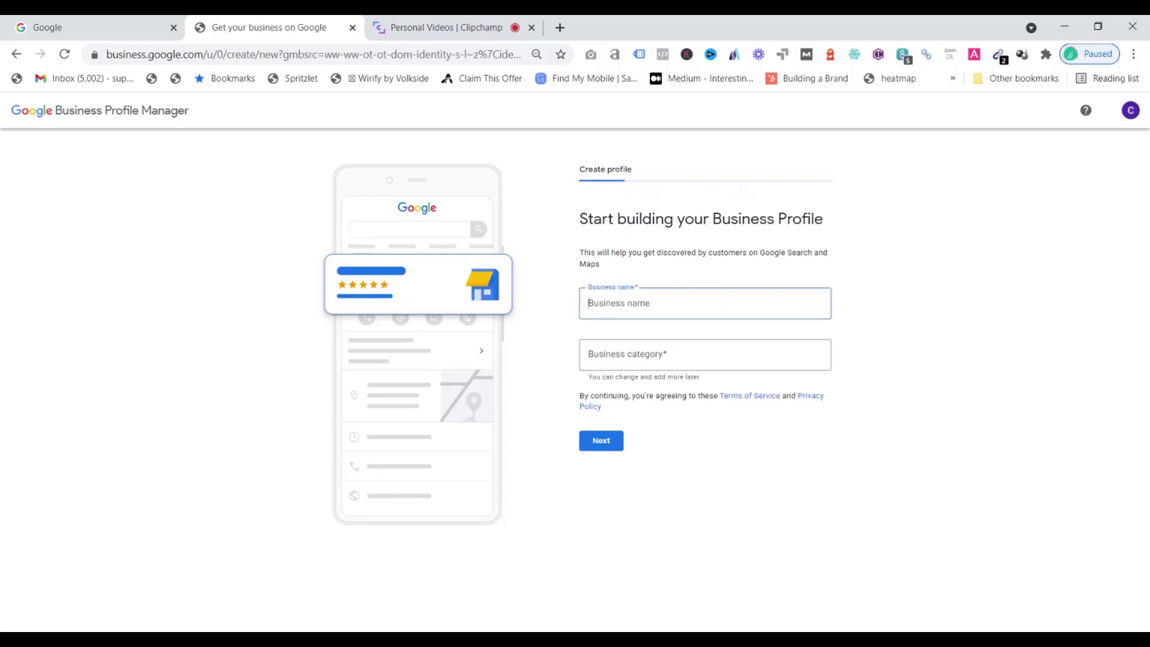
type("hungry")
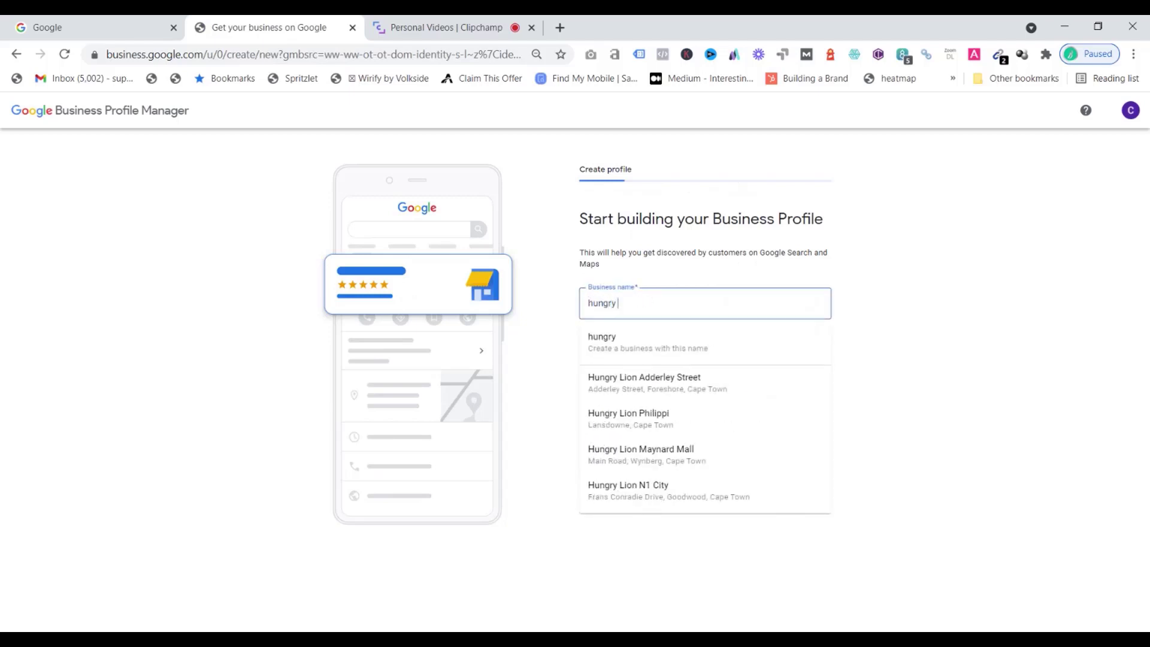
key("BackSpace")
key("BackSpace")
key("BackSpace")
key("BackSpace")
key("BackSpace")
key("BackSpace")
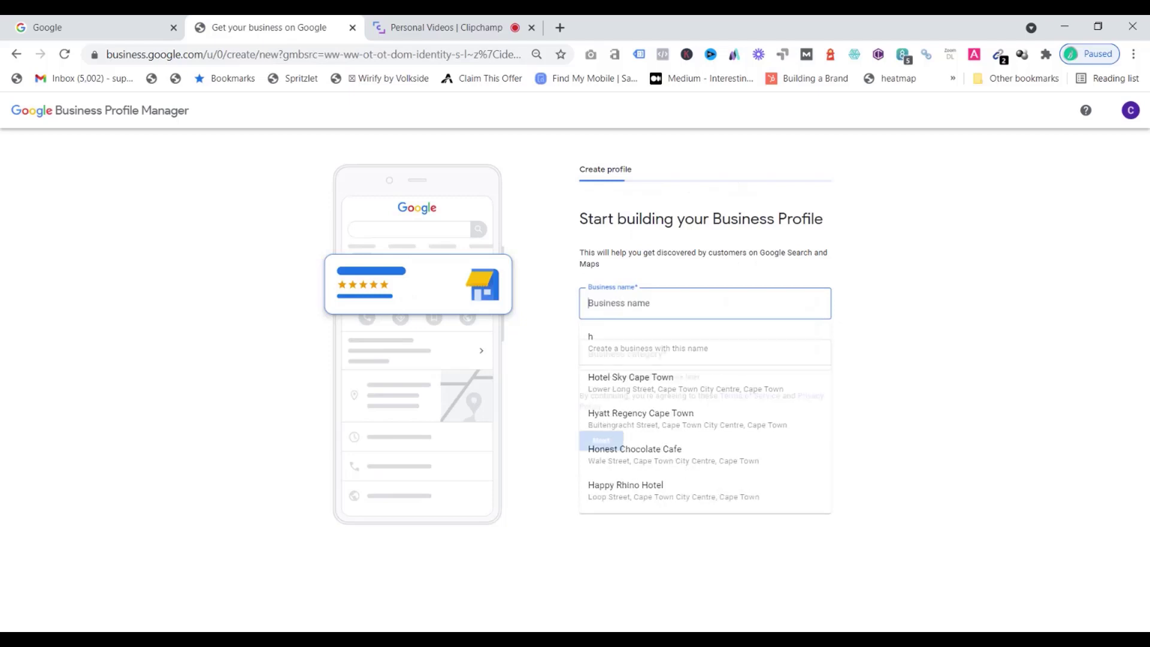
type("Hungry")
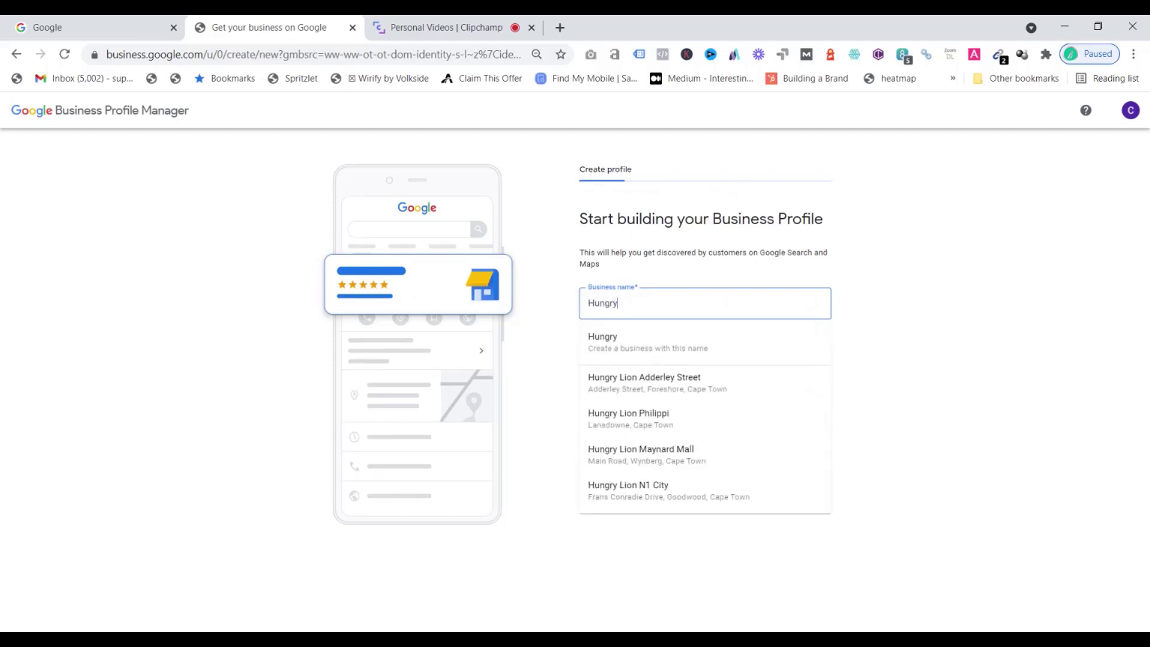
type(" Hippos Restaurant")
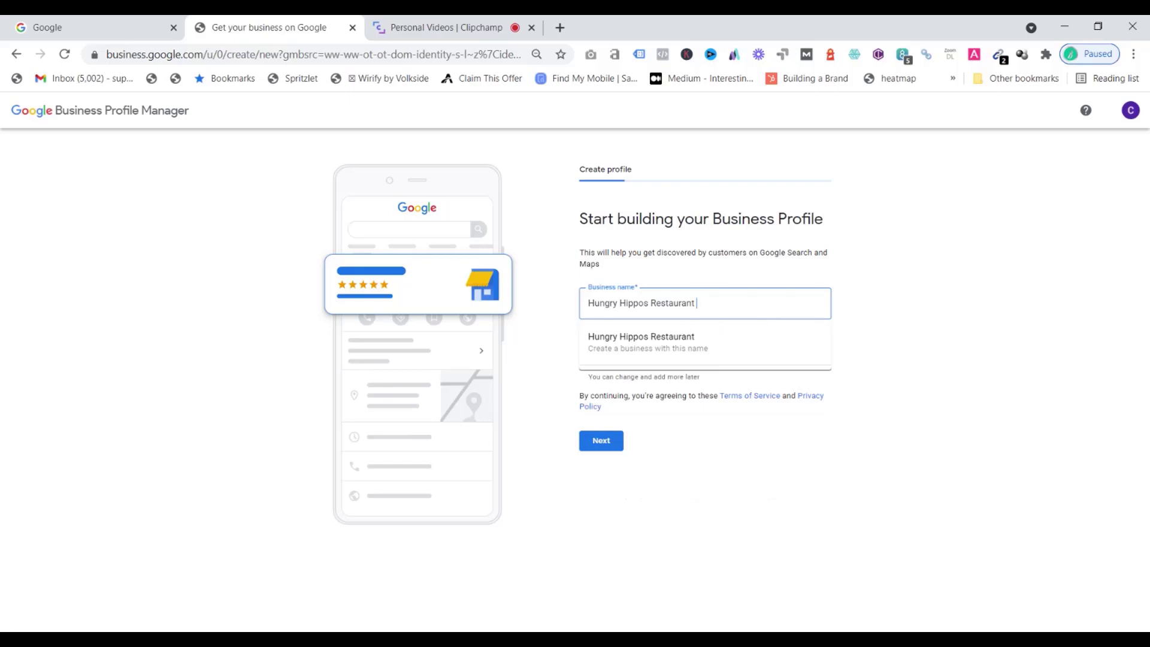
left_click(694, 342)
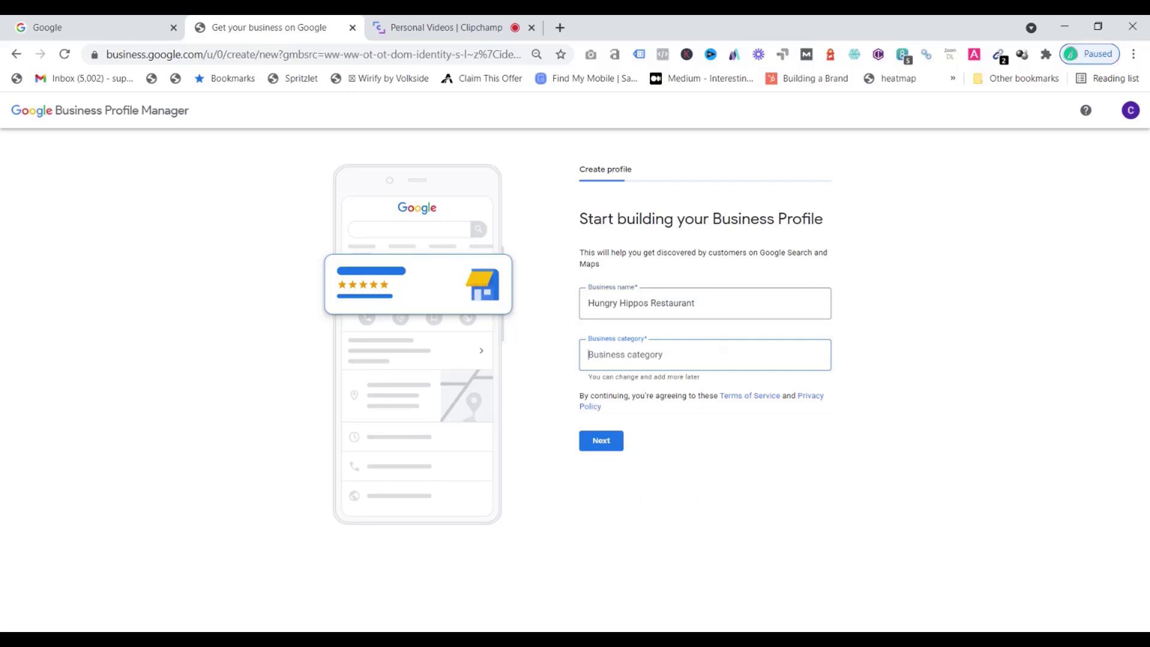
Set the business category to Restaurant and continue
type("Restaurant")
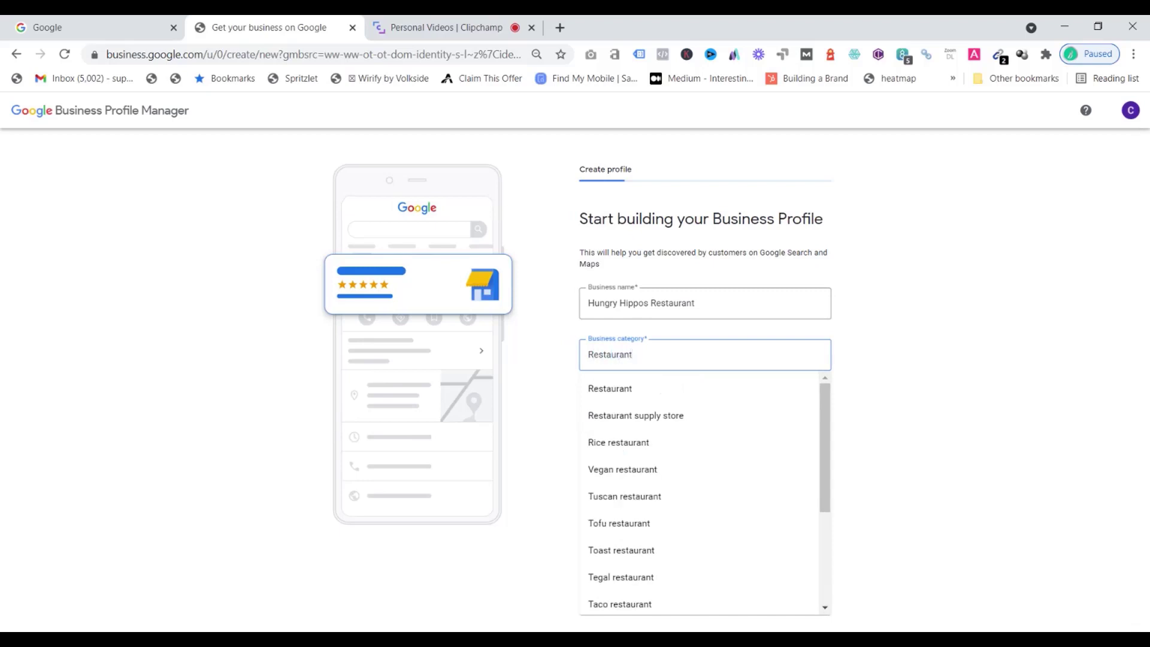
left_click(623, 390)
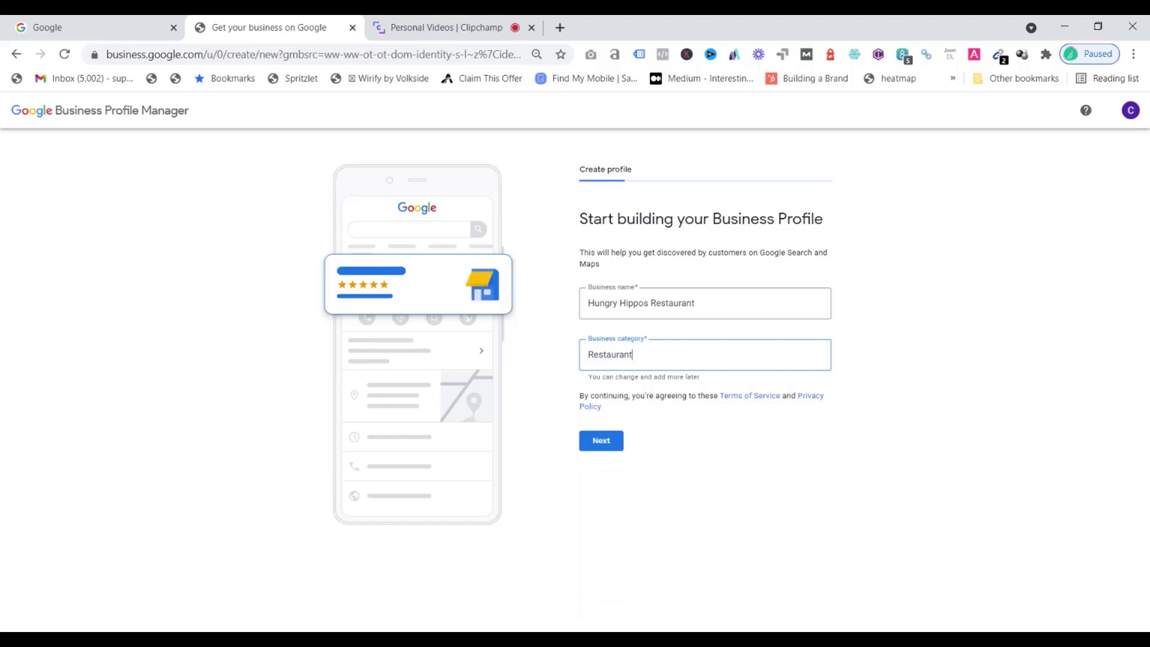
left_click(612, 447)
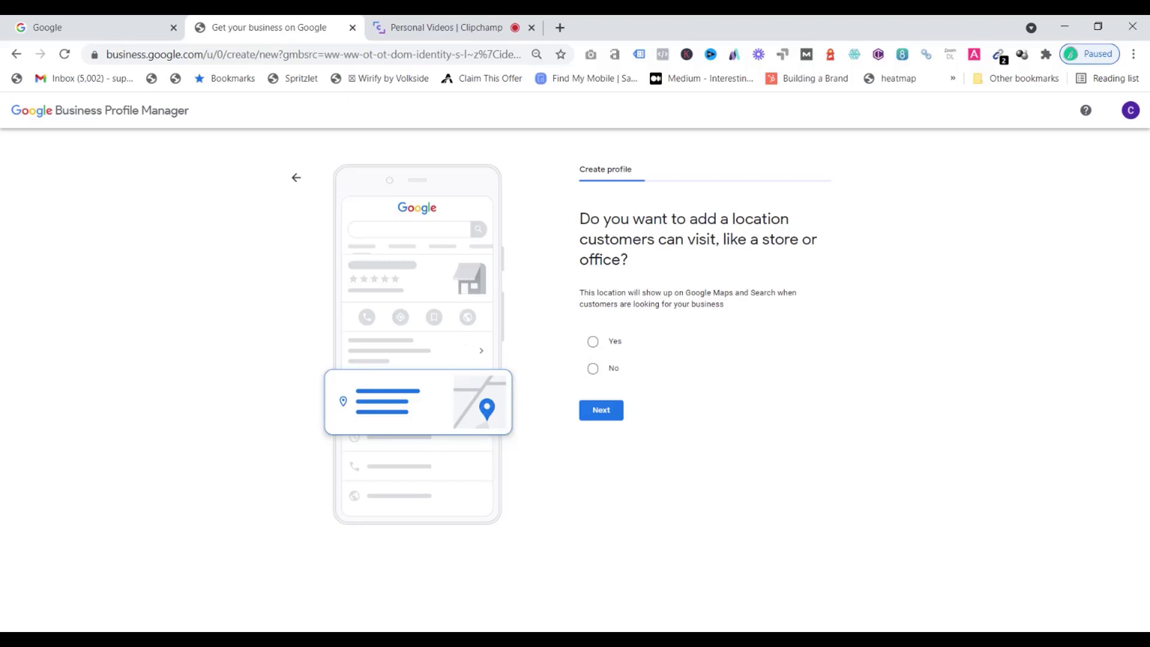
Choose to add a location customers can visit, then enter the restaurant's street address, suburb, city and postal code and continue
left_click(593, 343)
left_click(602, 413)
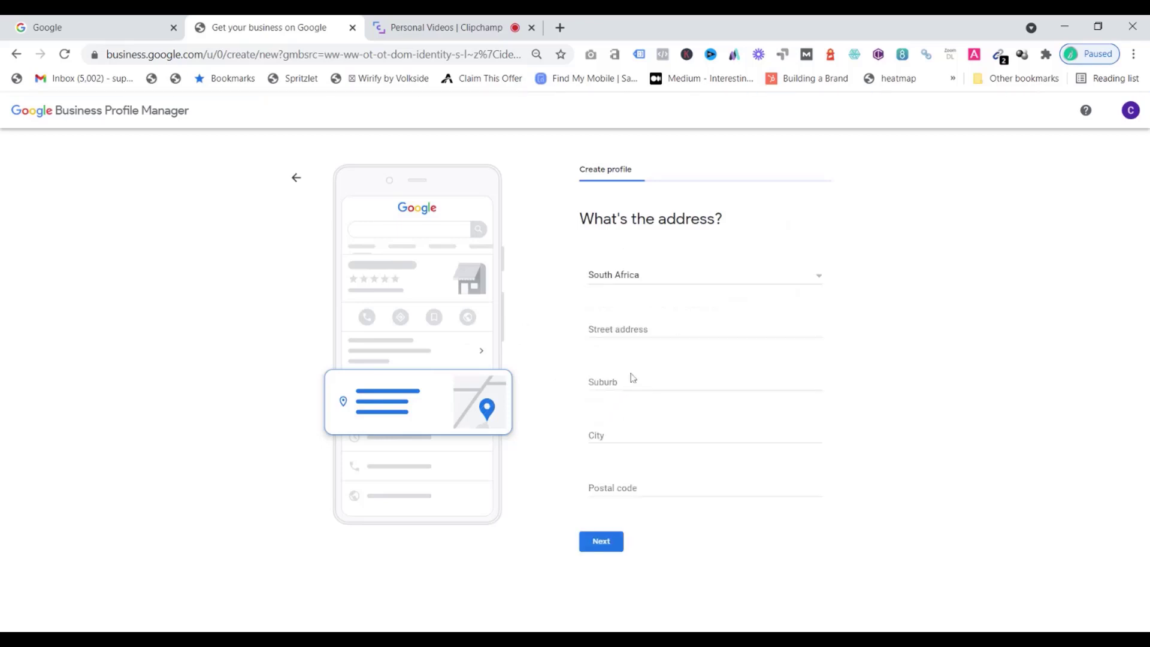
left_click(631, 329)
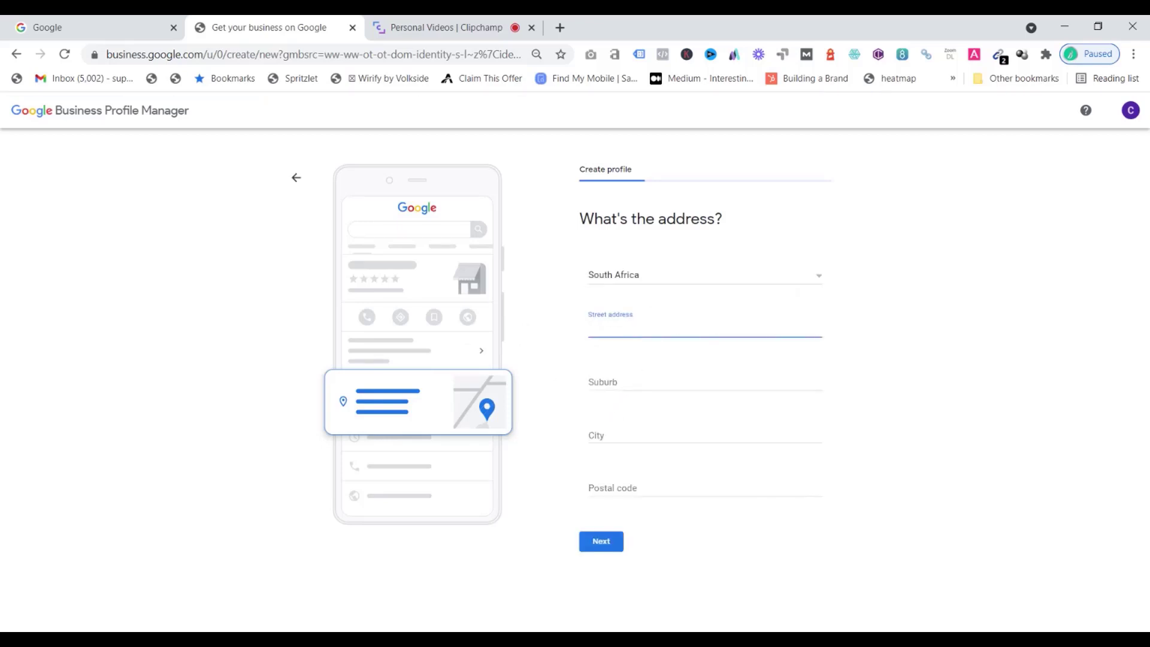
left_click(635, 385)
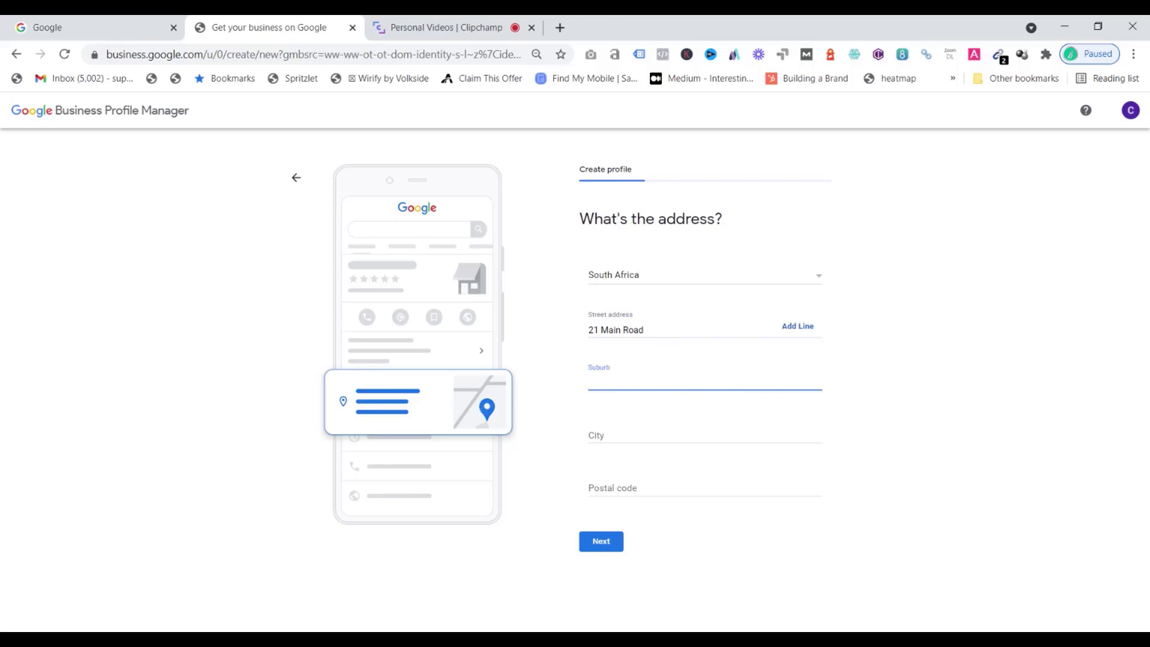
key("Tab")
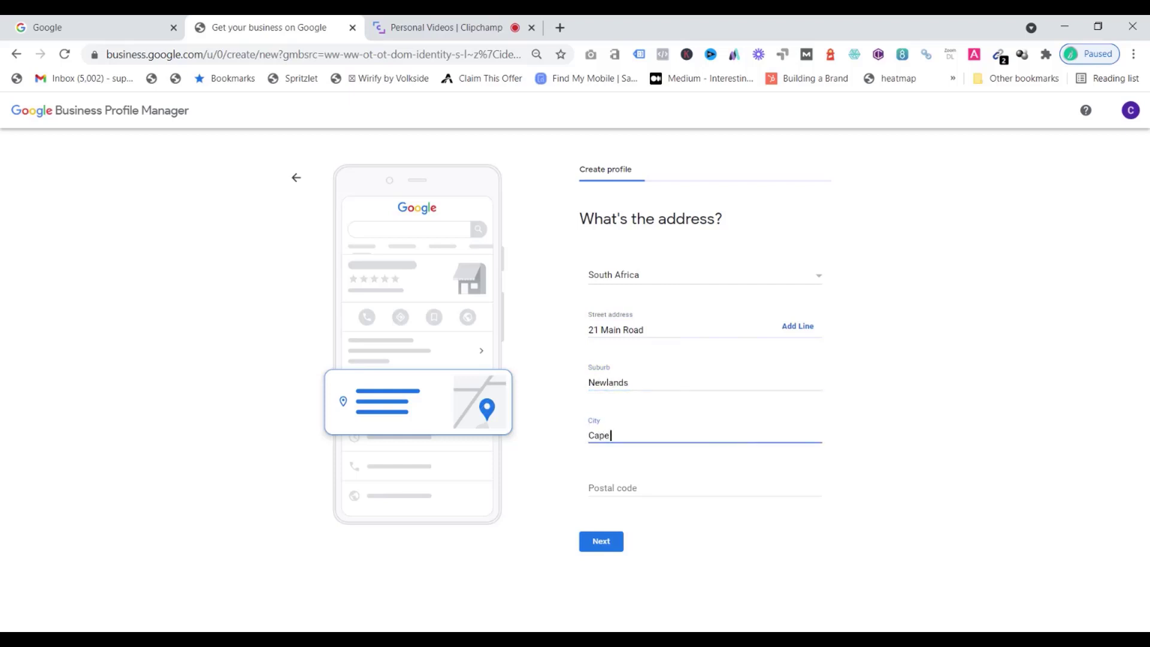
key("Tab")
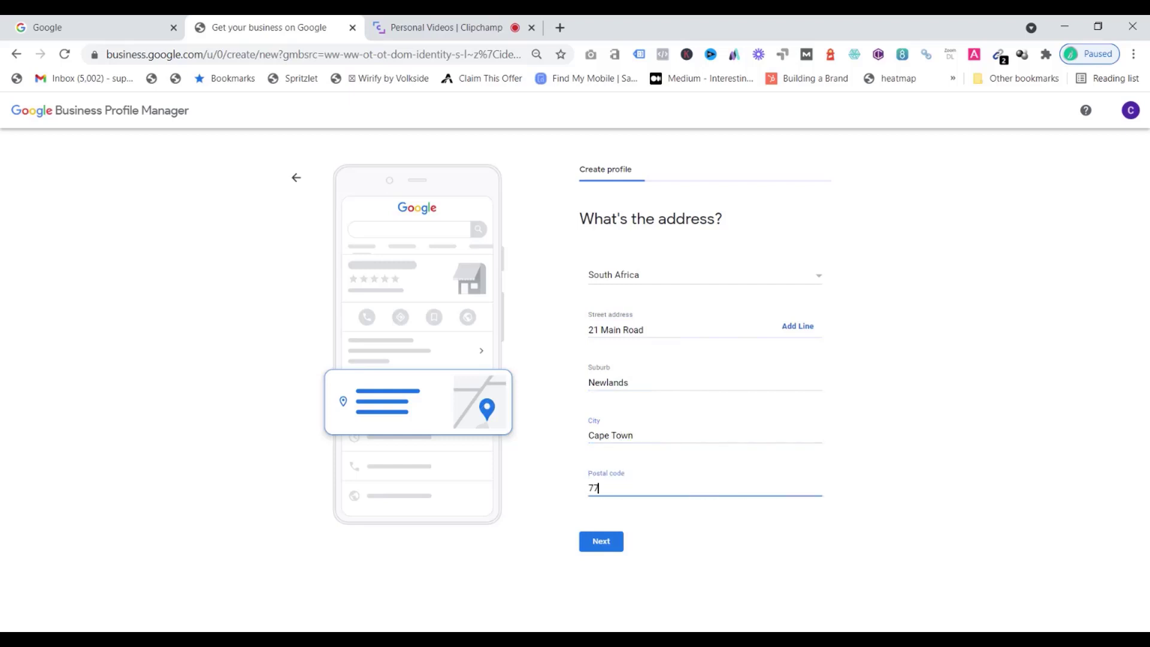
left_click(607, 545)
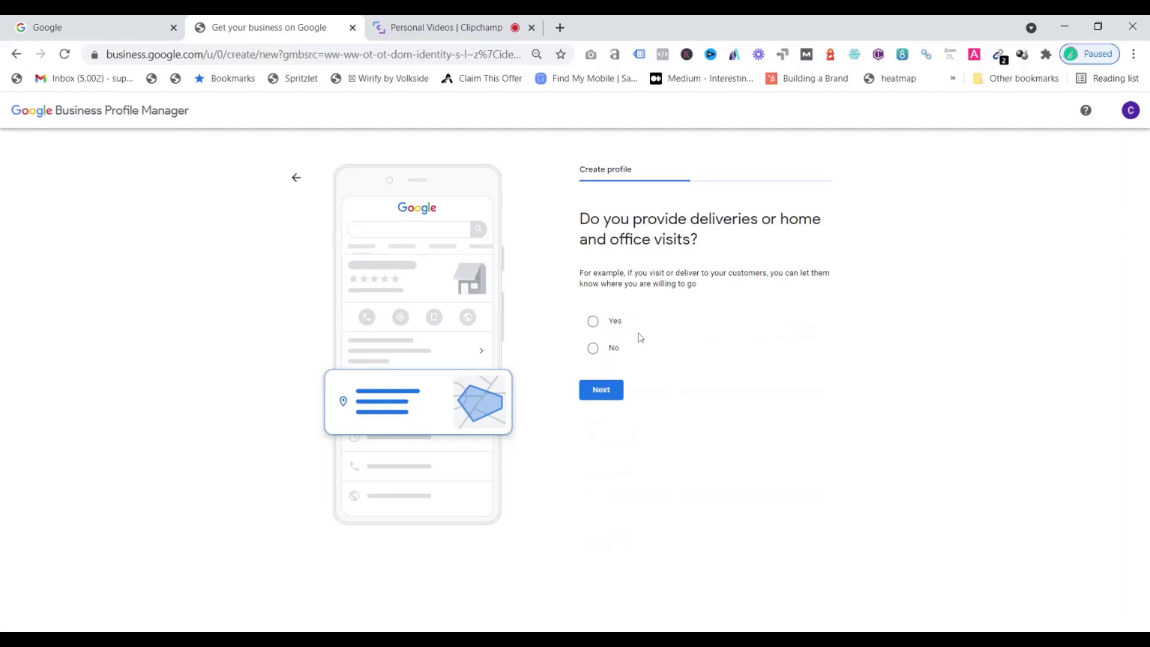
Indicate the business provides deliveries, add Cape Town, Newlands and Rondebosch as service areas, and continue
left_click(593, 323)
left_click(606, 394)
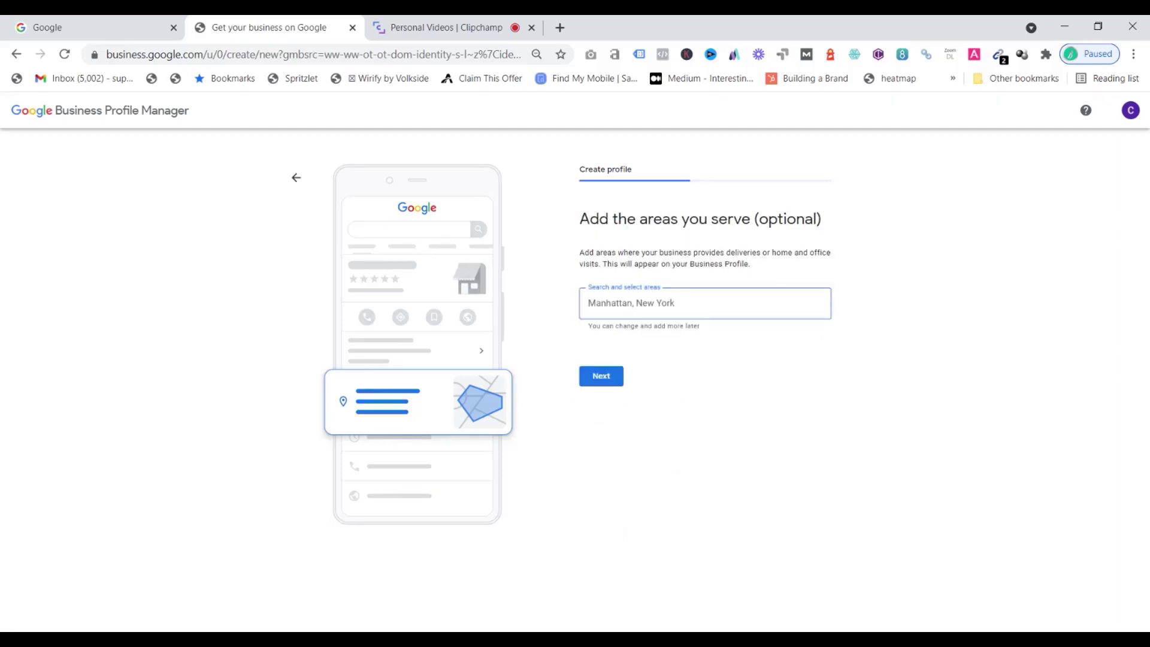
type("Cap")
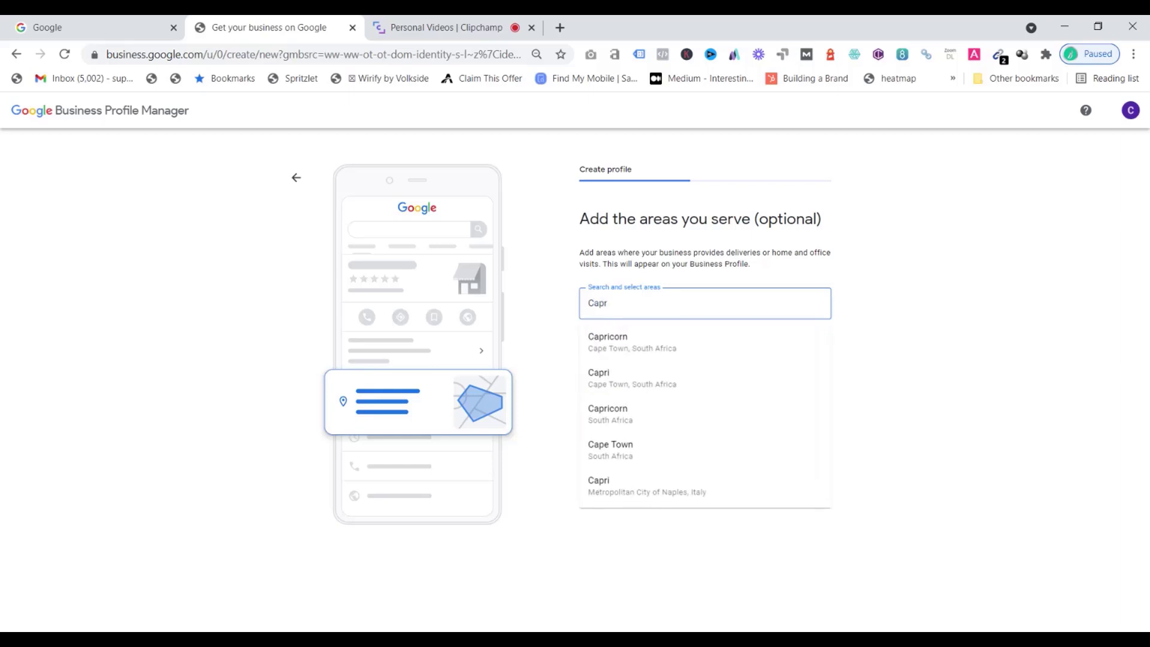
type("e Town")
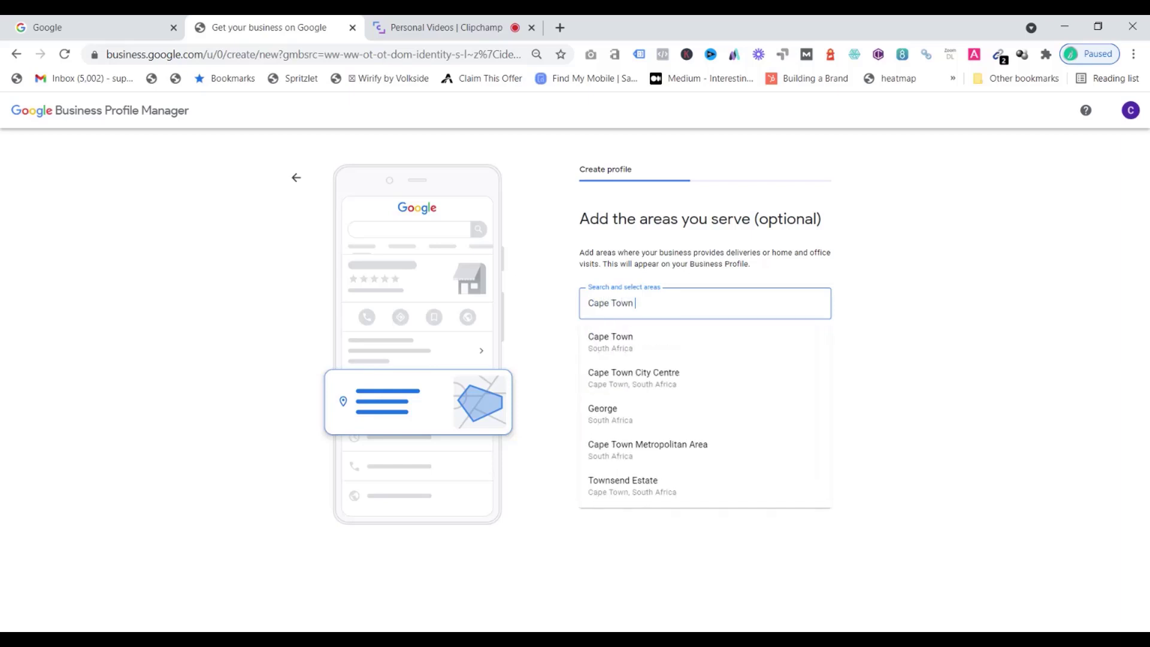
left_click(638, 343)
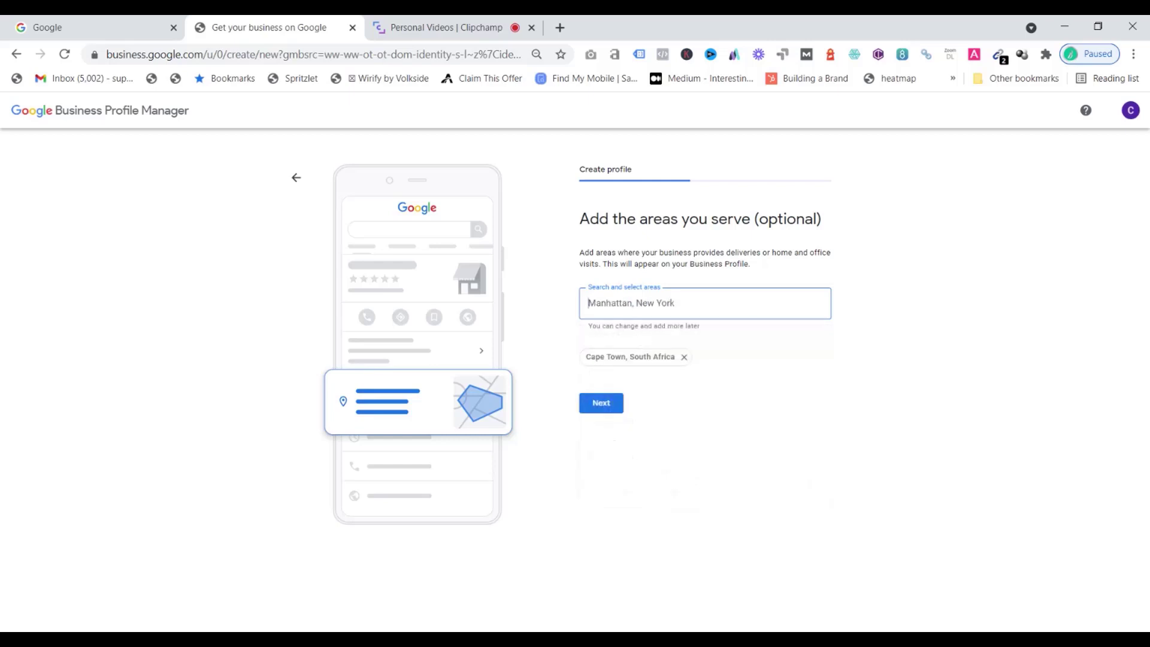
type("Newlands")
left_click(606, 404)
type(", Ca")
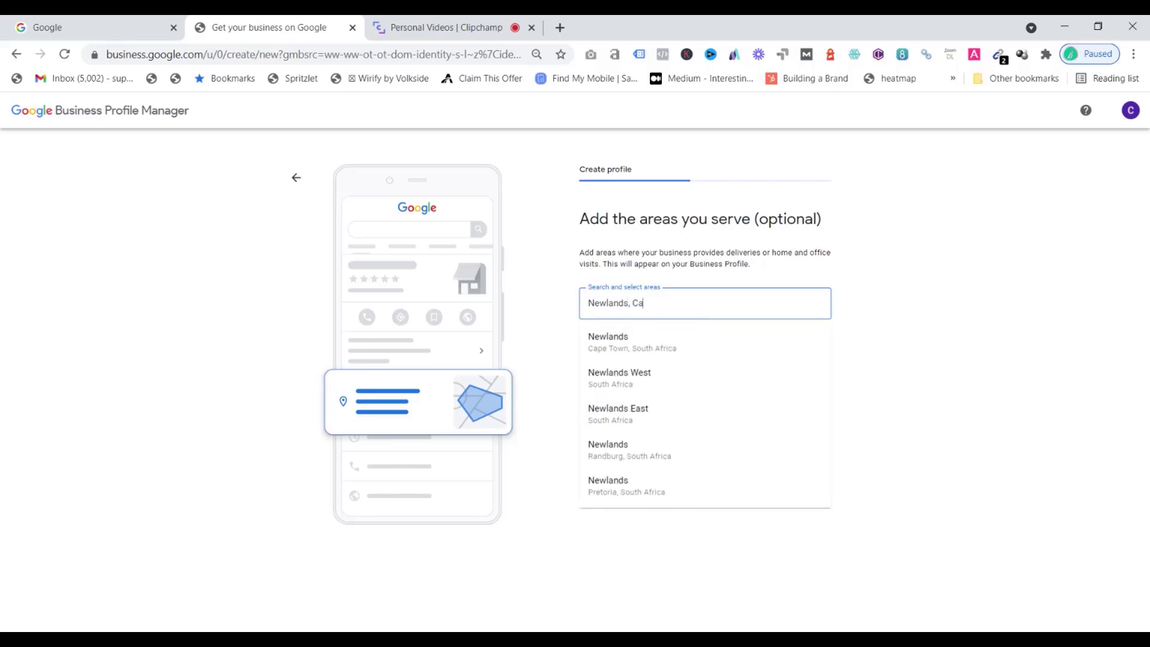
left_click(625, 352)
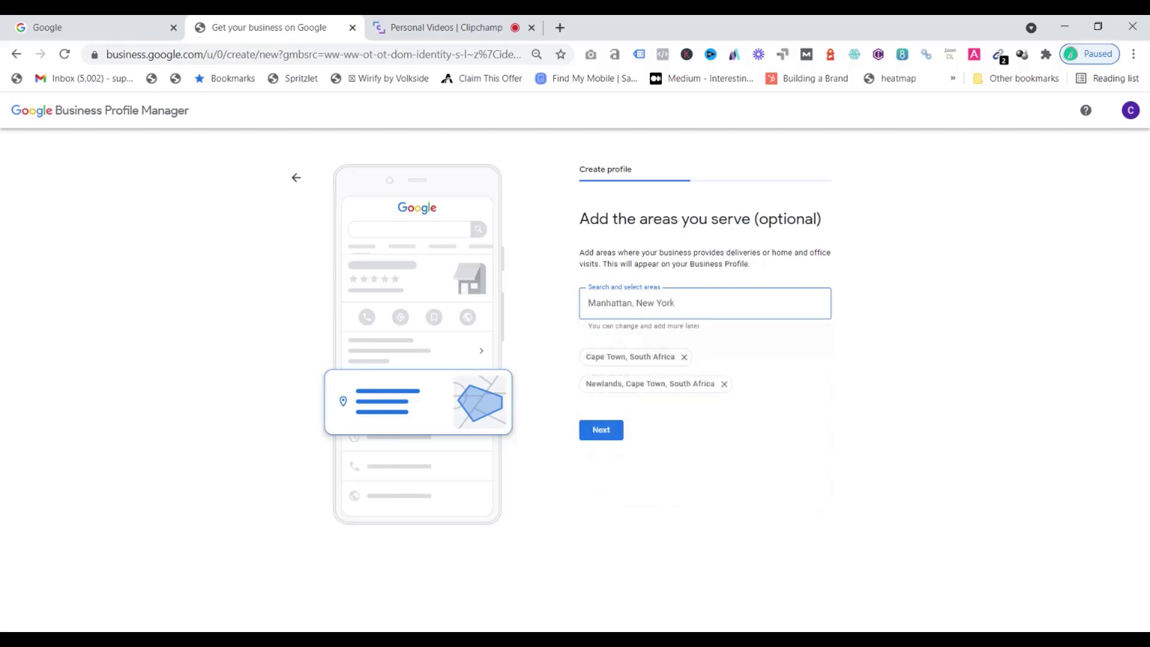
type("Rondebosch")
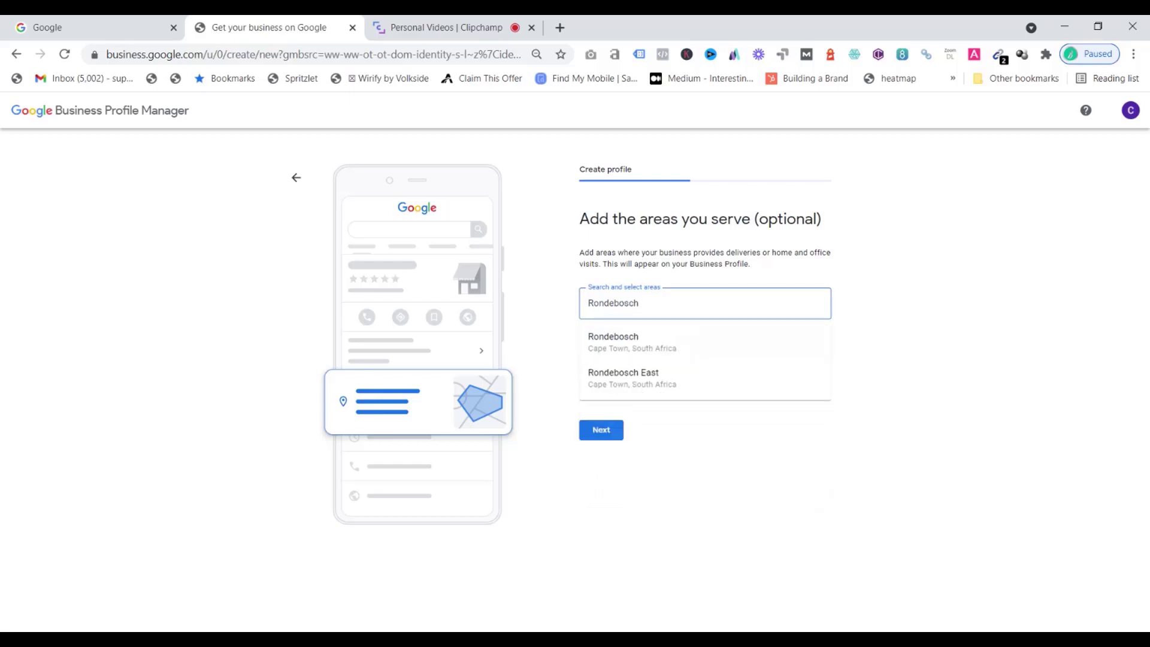
left_click(630, 343)
left_click(592, 456)
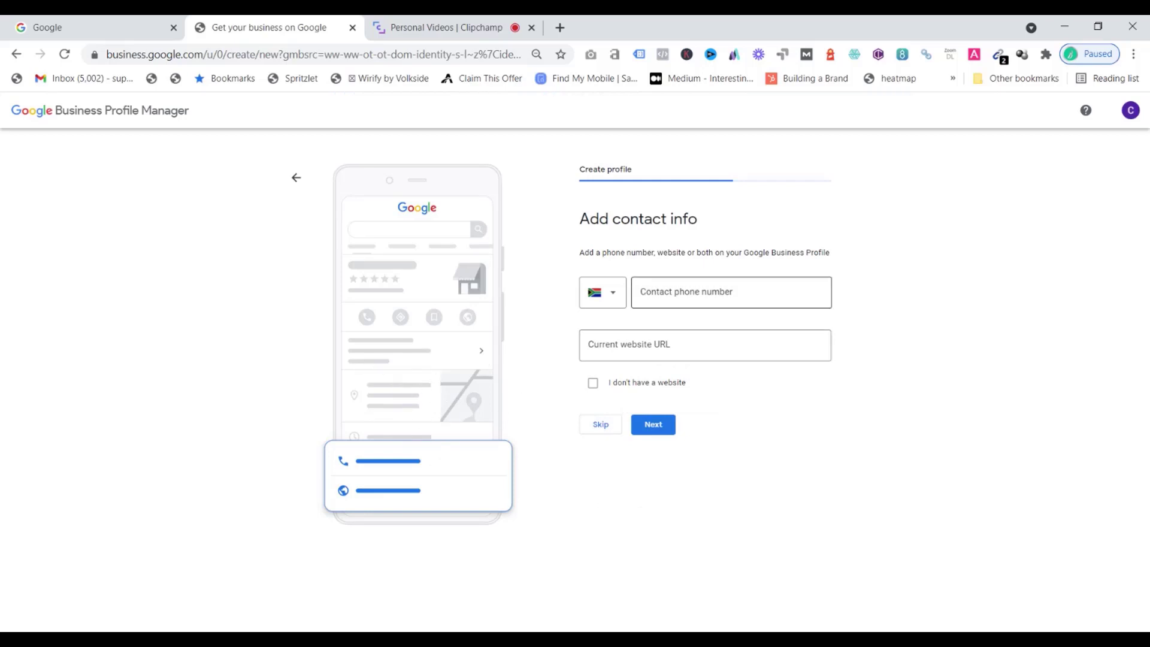
Enter the business's contact phone number
left_click(707, 293)
type("8")
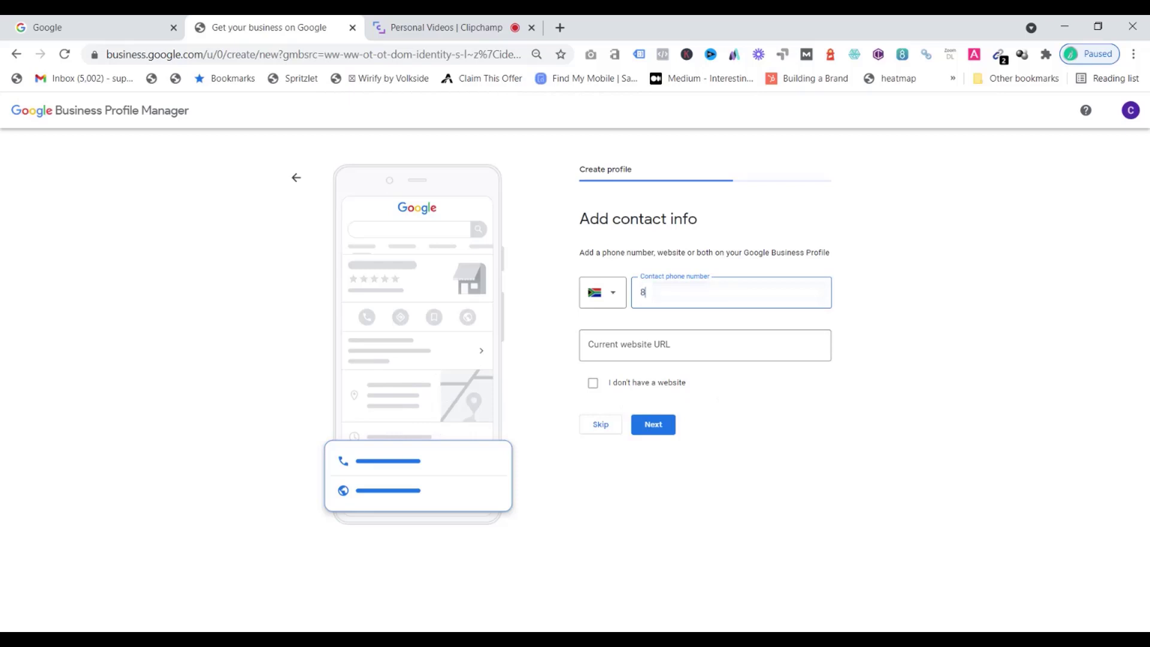
type("23")
left_click(671, 335)
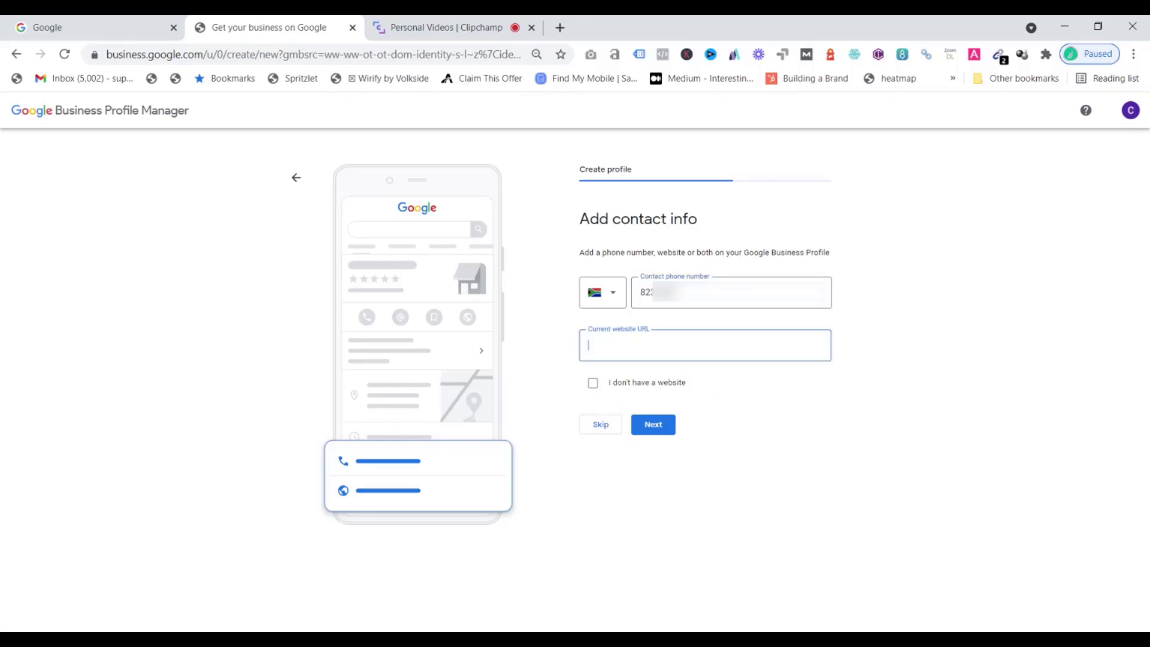
type("www.hungryhippos.co.za")
left_click(588, 345)
type("Https")
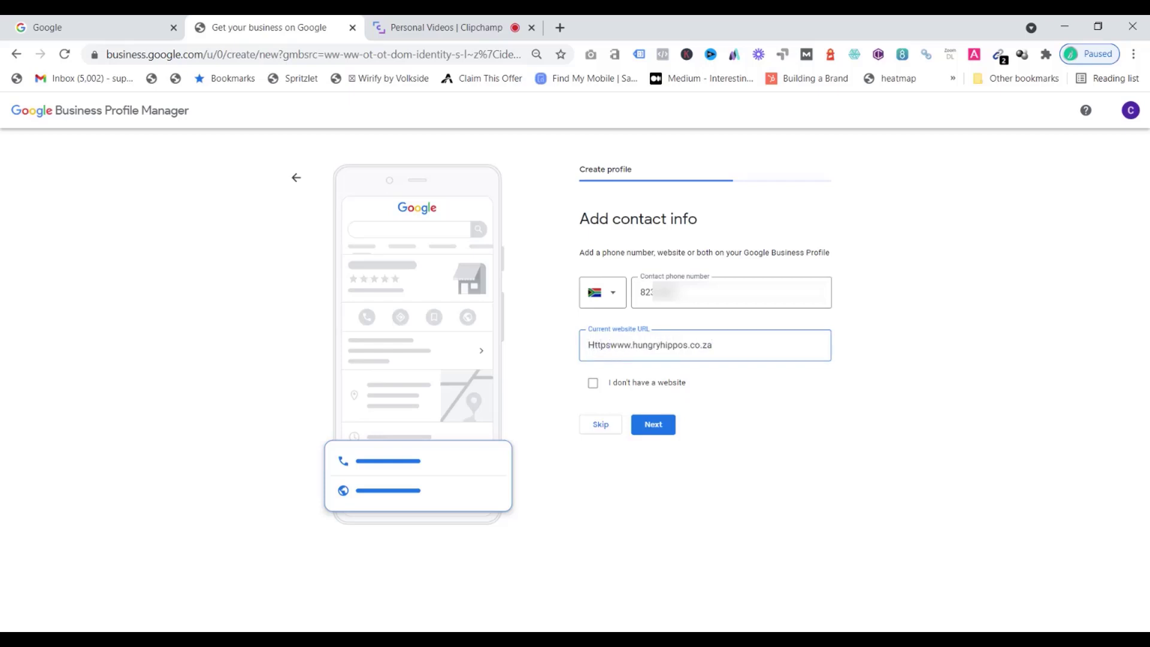
type("://")
left_click(590, 388)
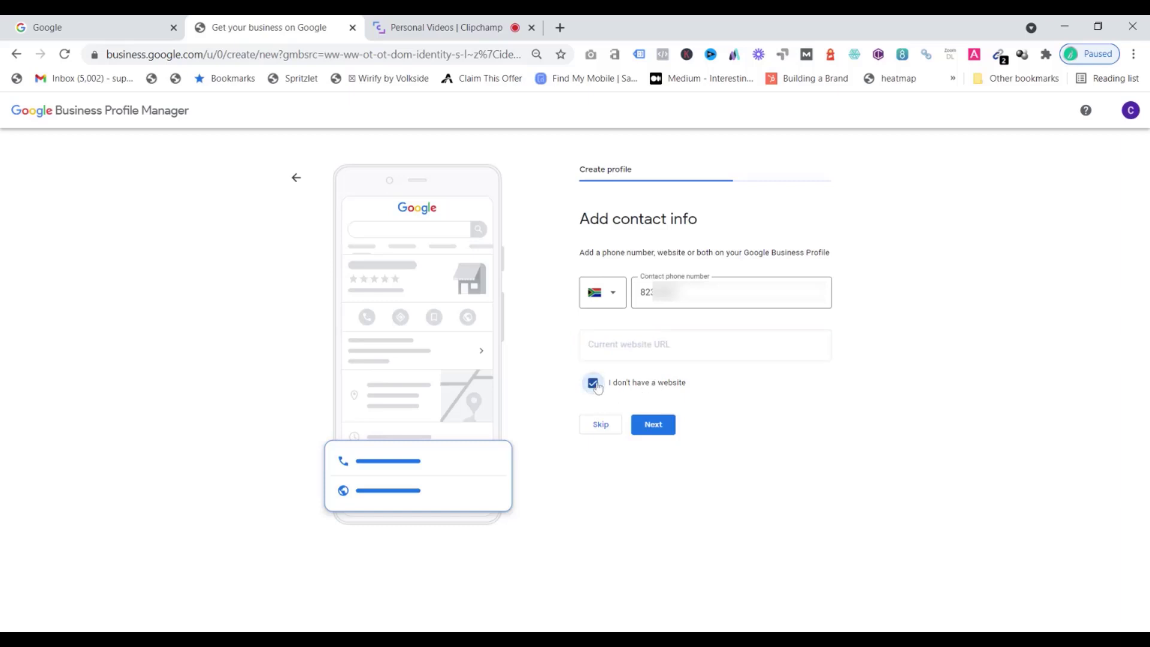
left_click(596, 386)
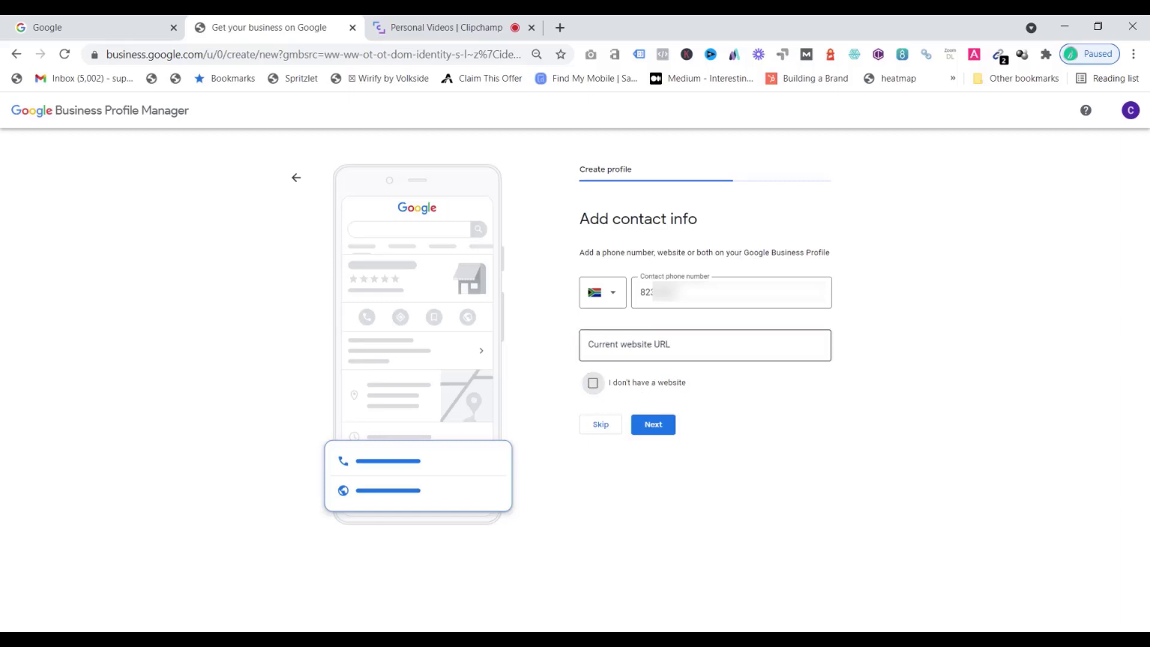
left_click(599, 346)
type("ht")
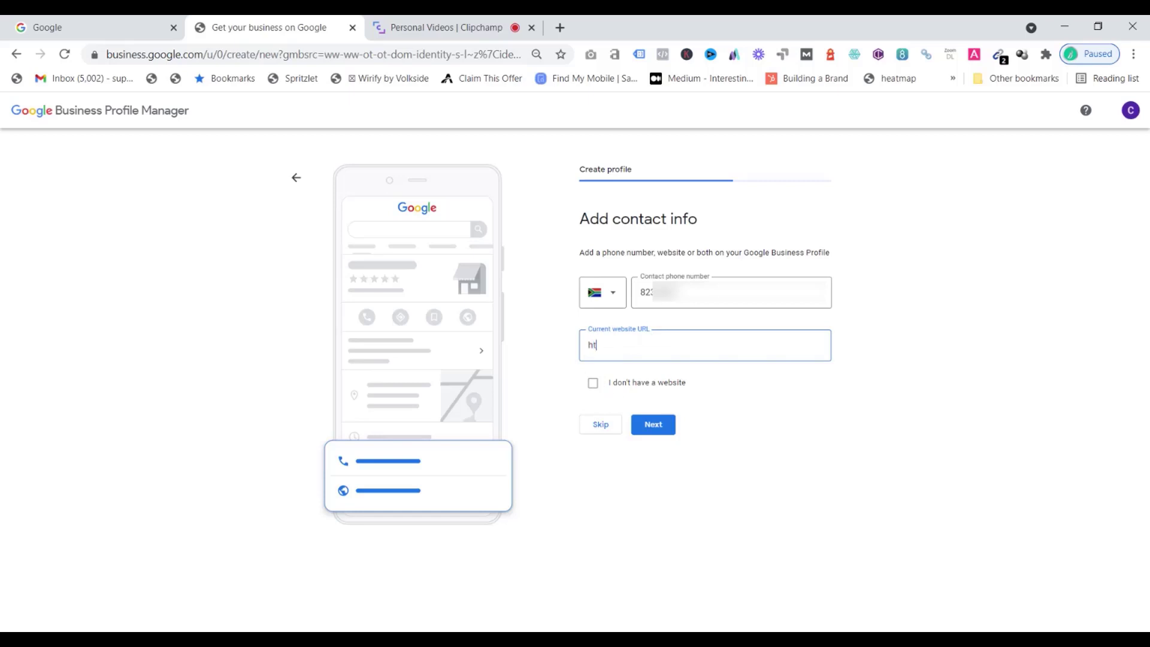
type("pps://www.")
type("hipp")
key("BackSpace")
key("BackSpace")
key("BackSpace")
key("BackSpace")
type("ungryhippos.com")
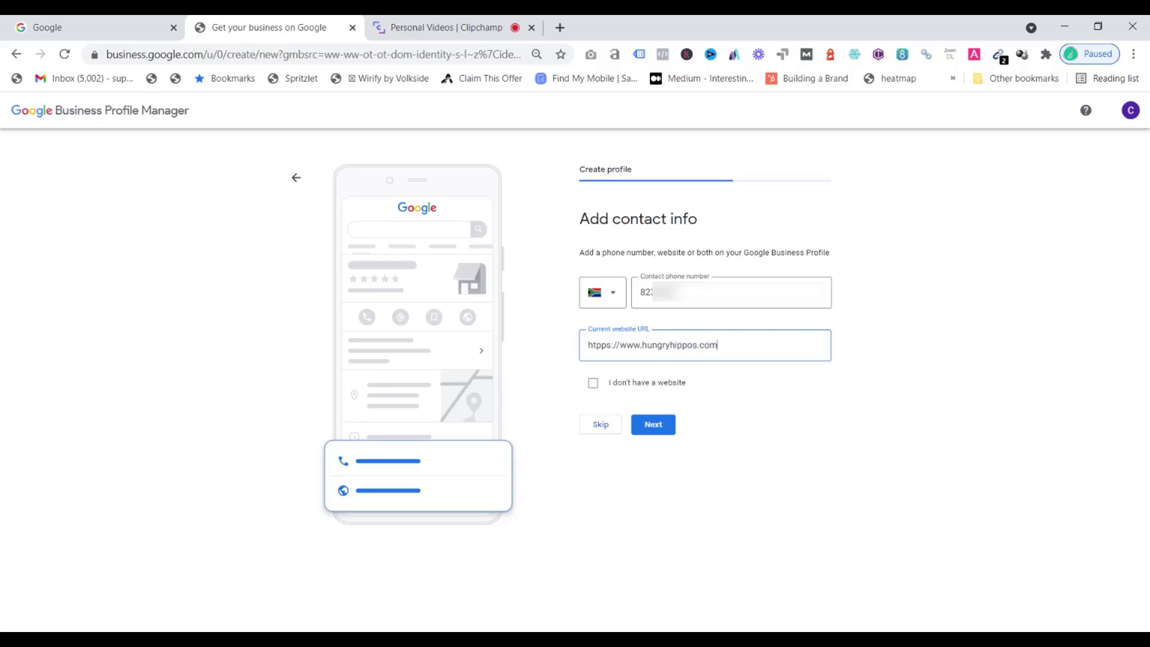
left_click(658, 425)
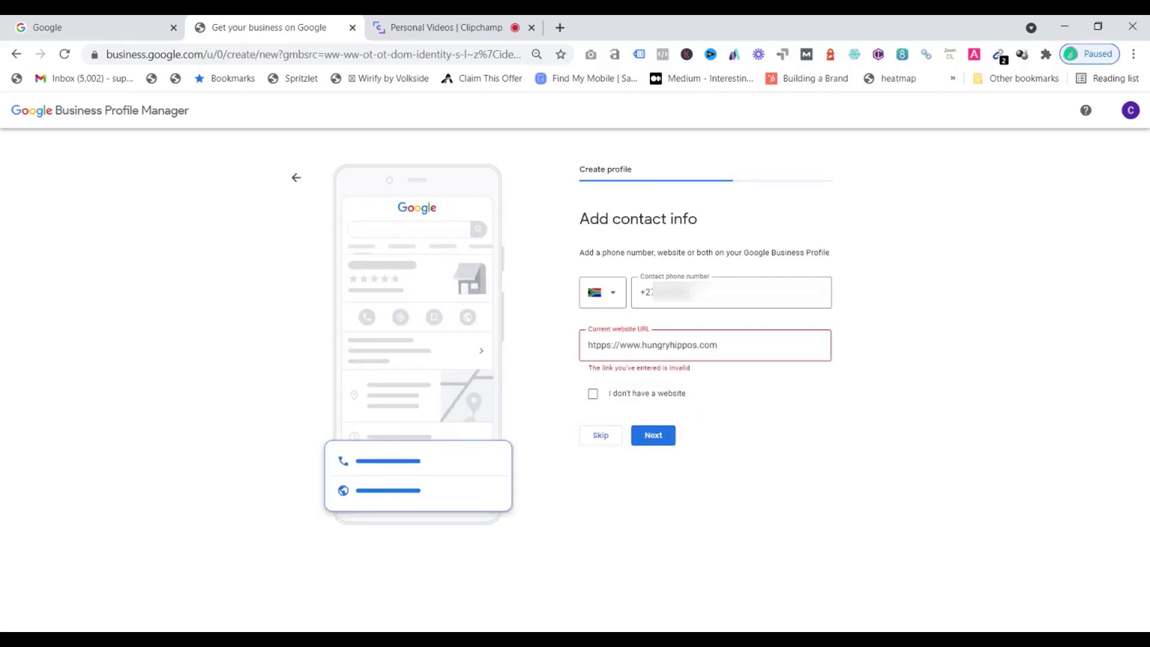
key("BackSpace")
type("t")
left_click(646, 435)
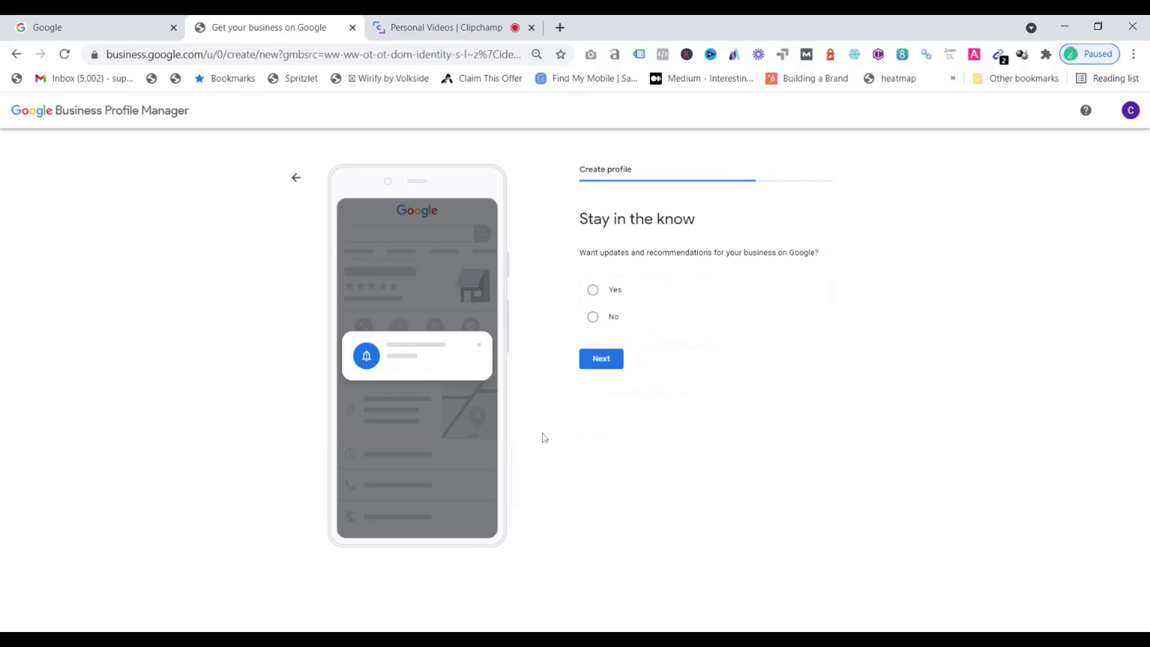
Opt in to updates and recommendations for the business and continue
left_click(592, 290)
left_click(615, 366)
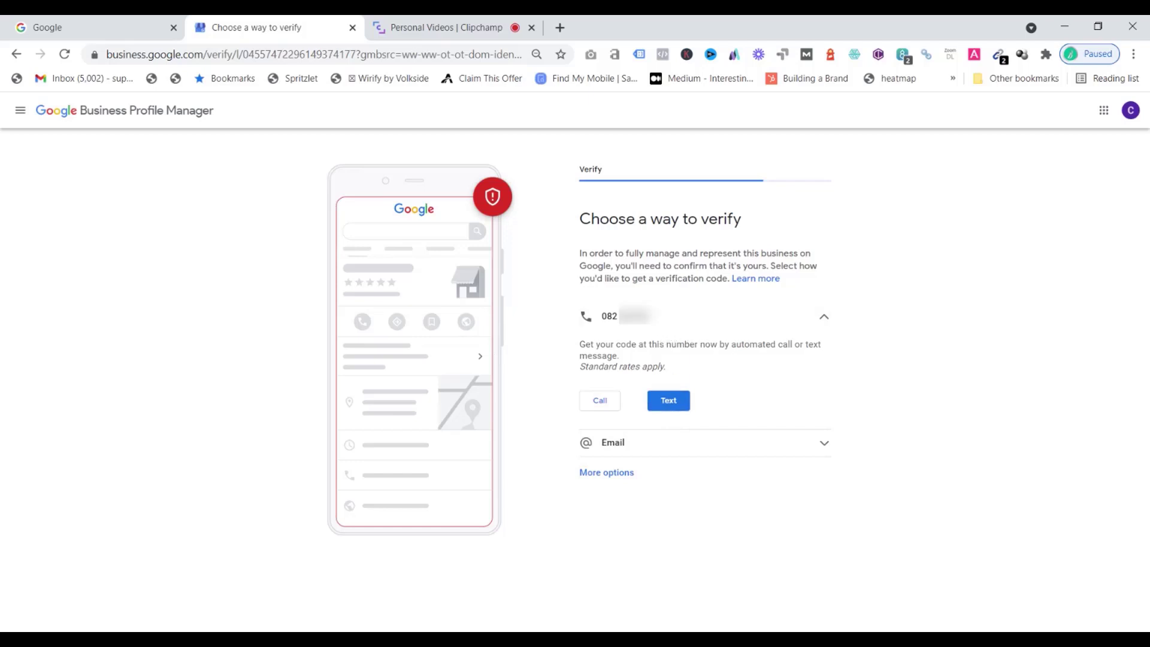
Choose to receive the verification code by text message to the business phone
left_click(672, 449)
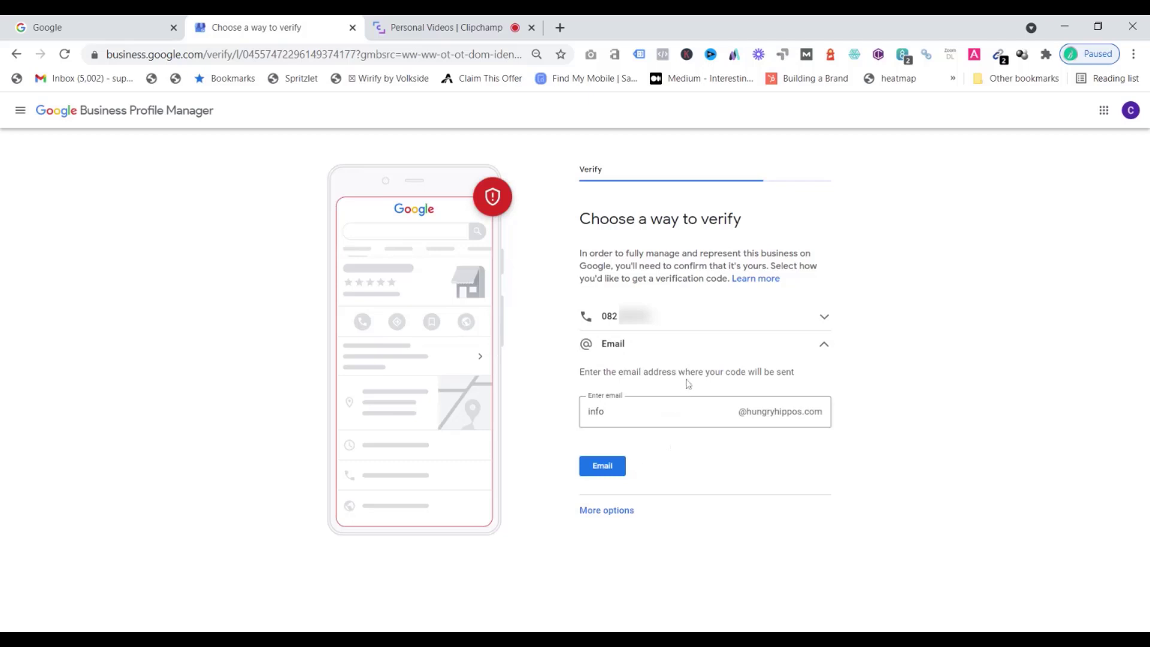
left_click(781, 320)
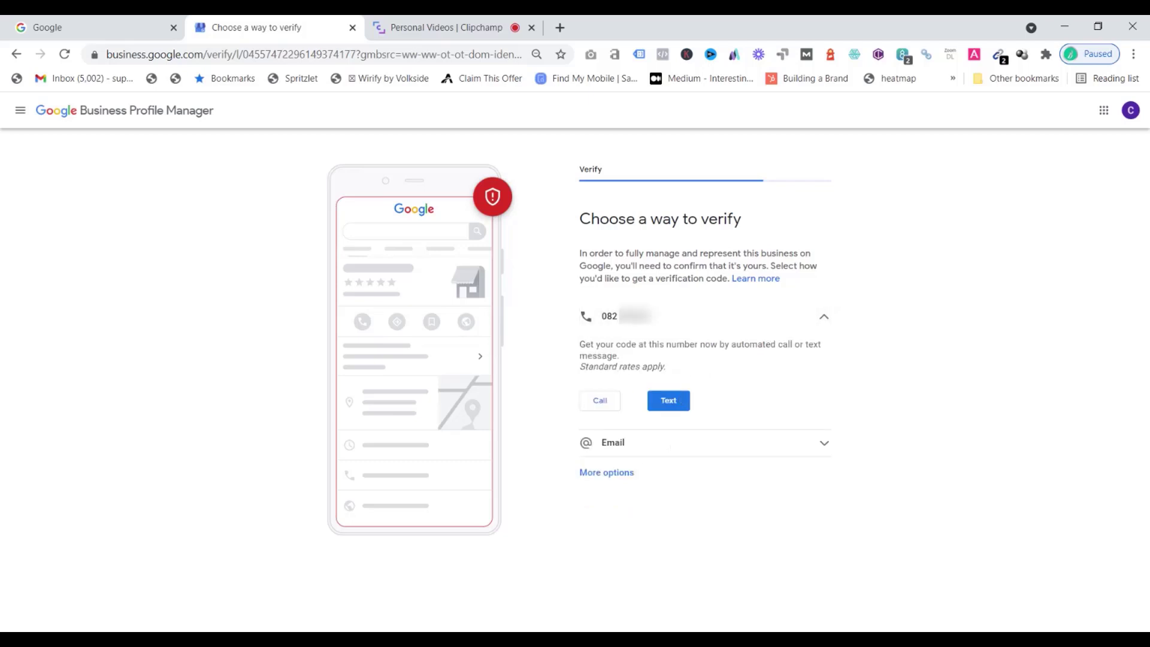
left_click(673, 405)
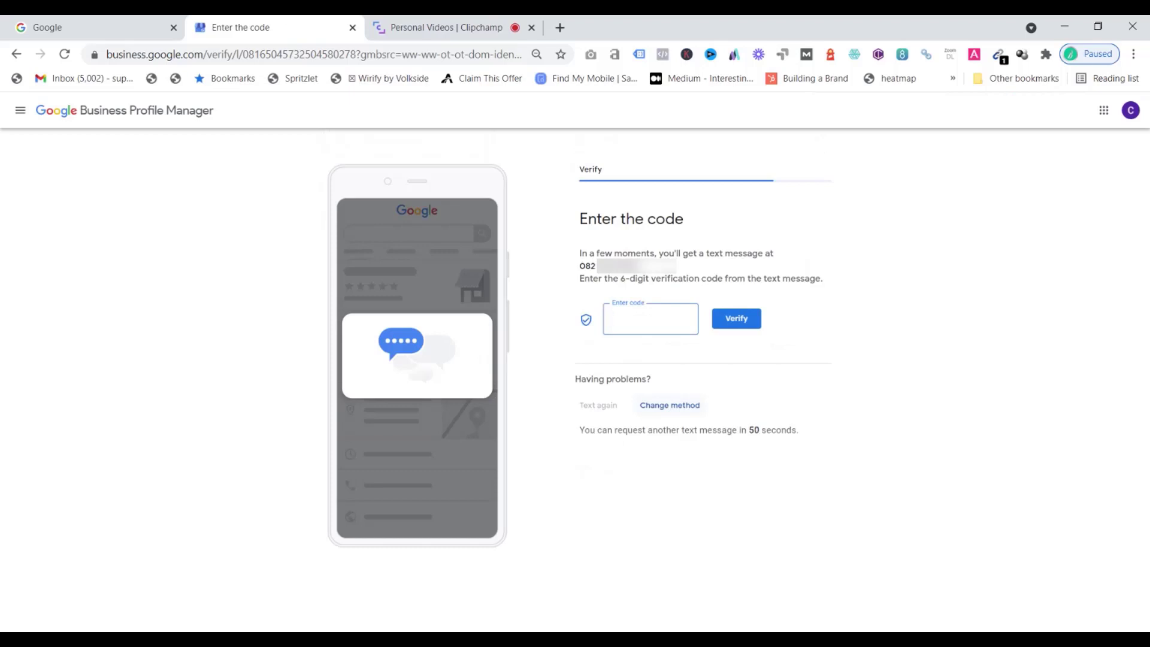
Enter the 6-digit verification code and verify the business
type("725")
left_click(737, 320)
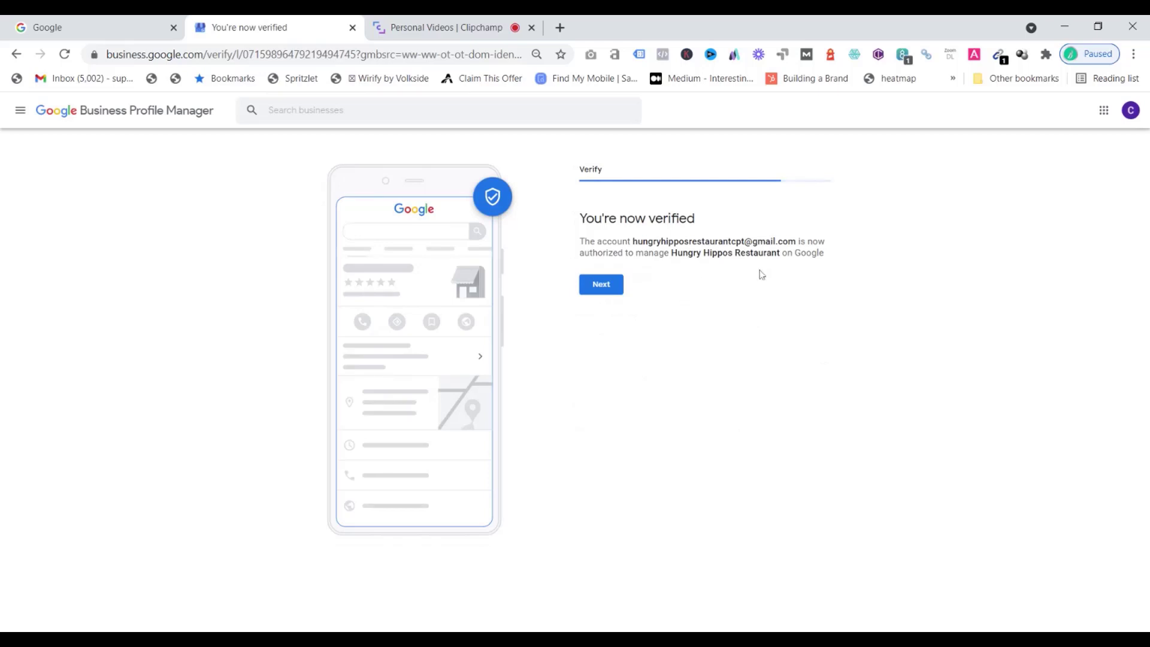
Continue past verification and open Monday with business hours from 9 AM to 5:00 PM
left_click(609, 289)
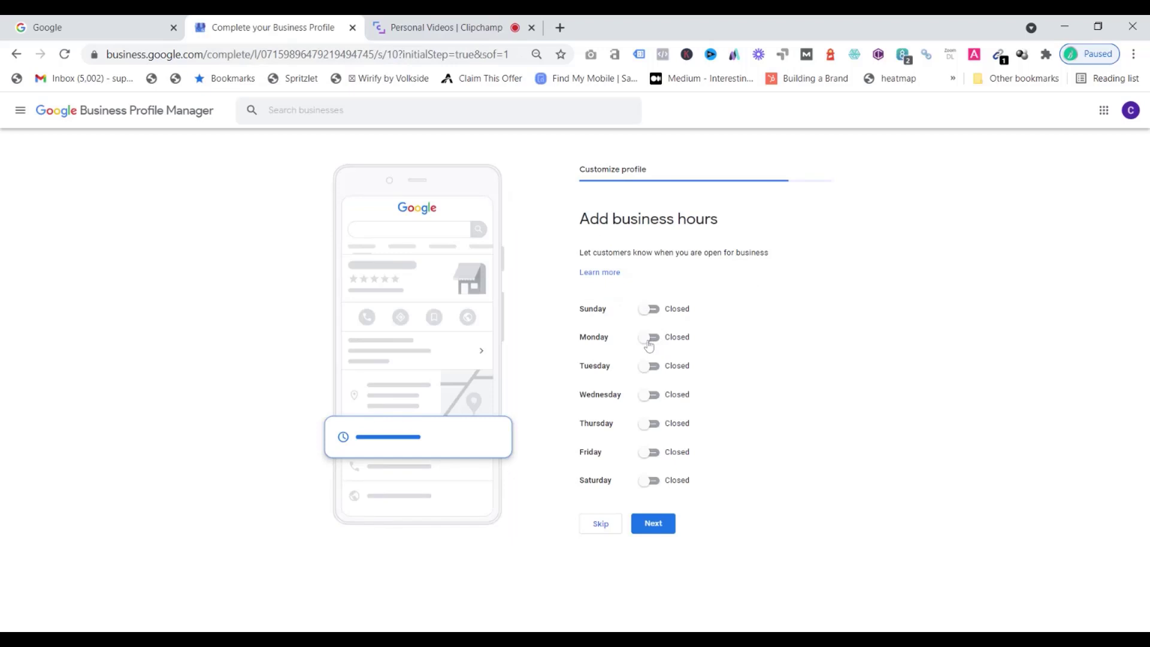
left_click(648, 339)
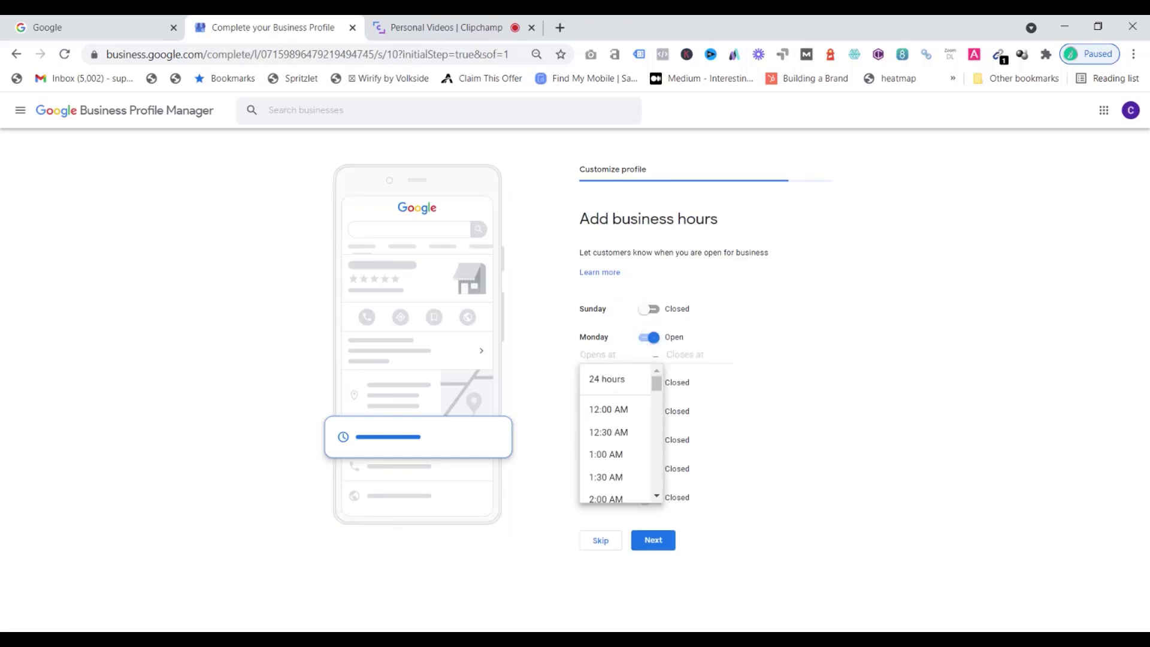
type("9am")
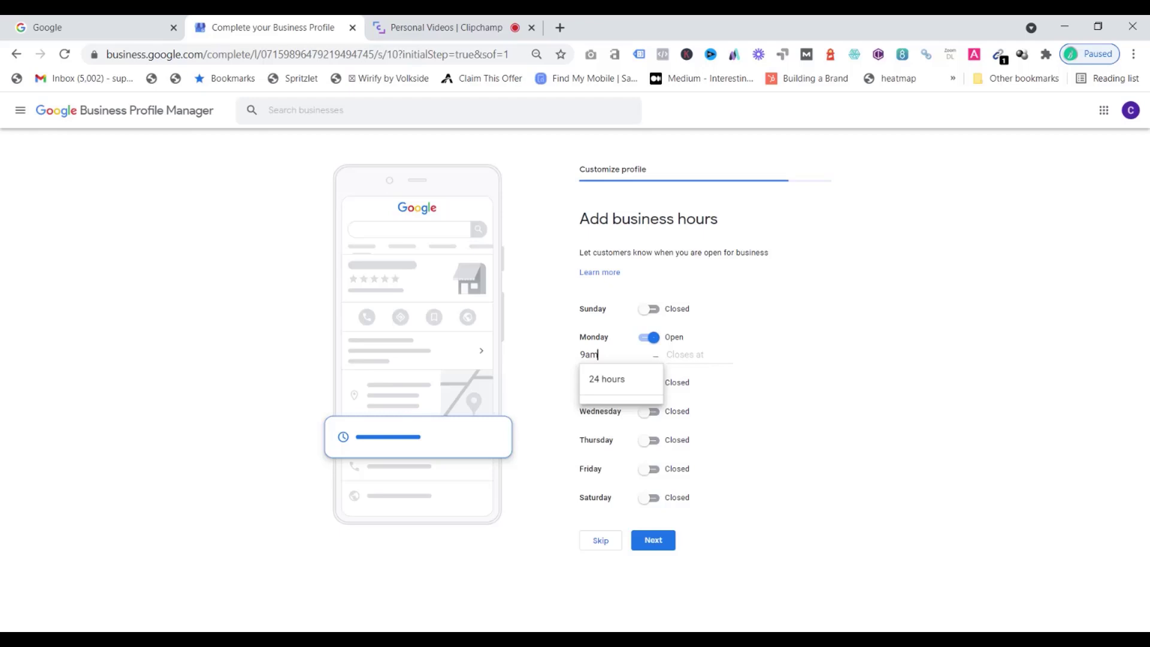
key("BackSpace")
key("BackSpace")
type("Am")
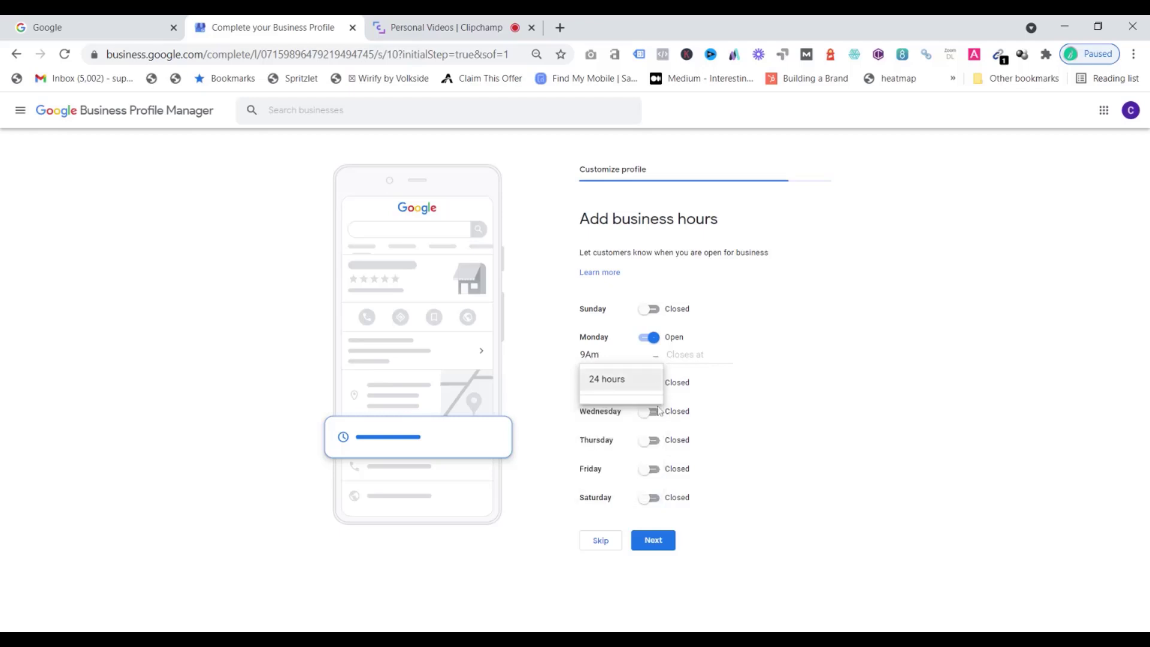
key("Tab")
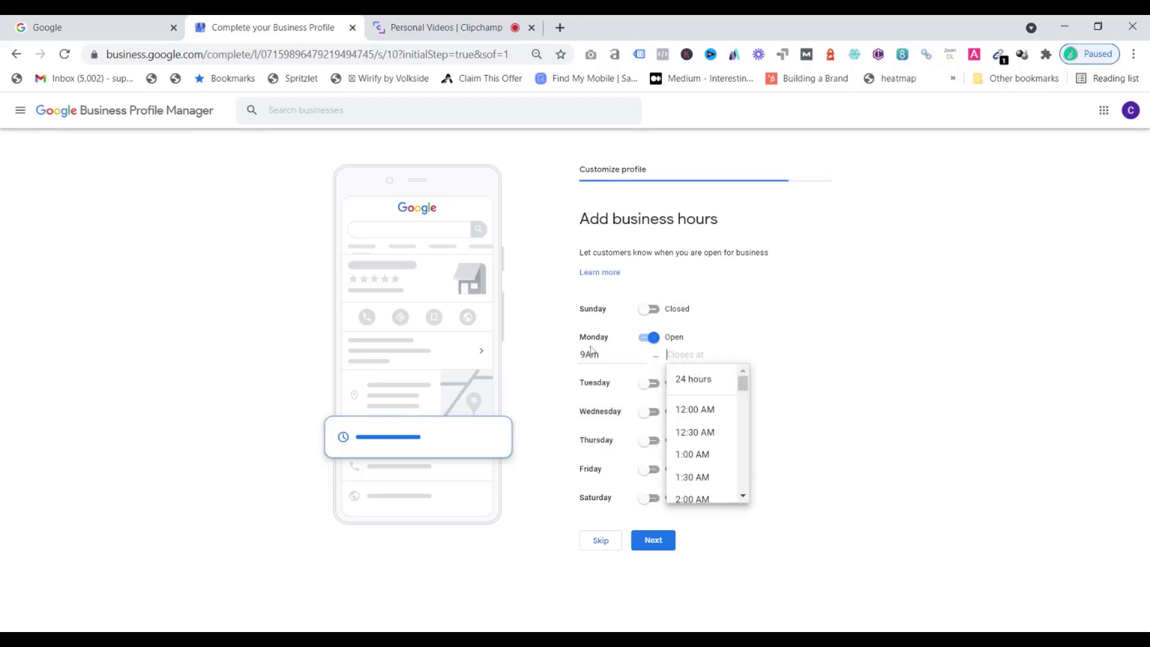
key("shift+Tab")
key("BackSpace")
type("M")
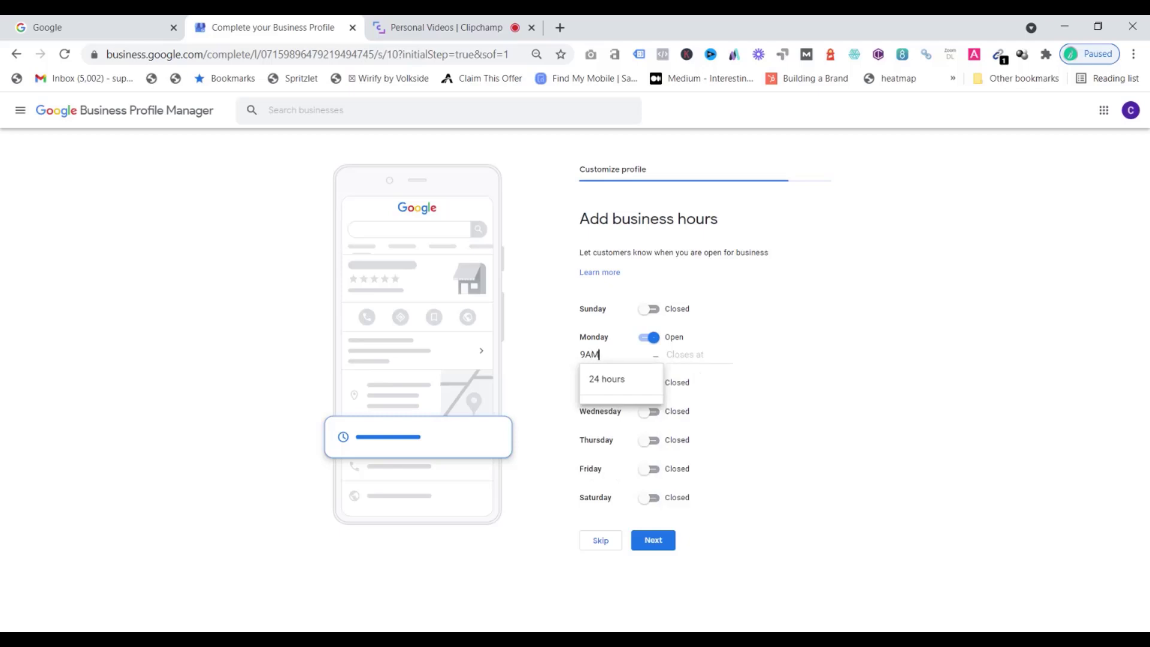
key("Tab")
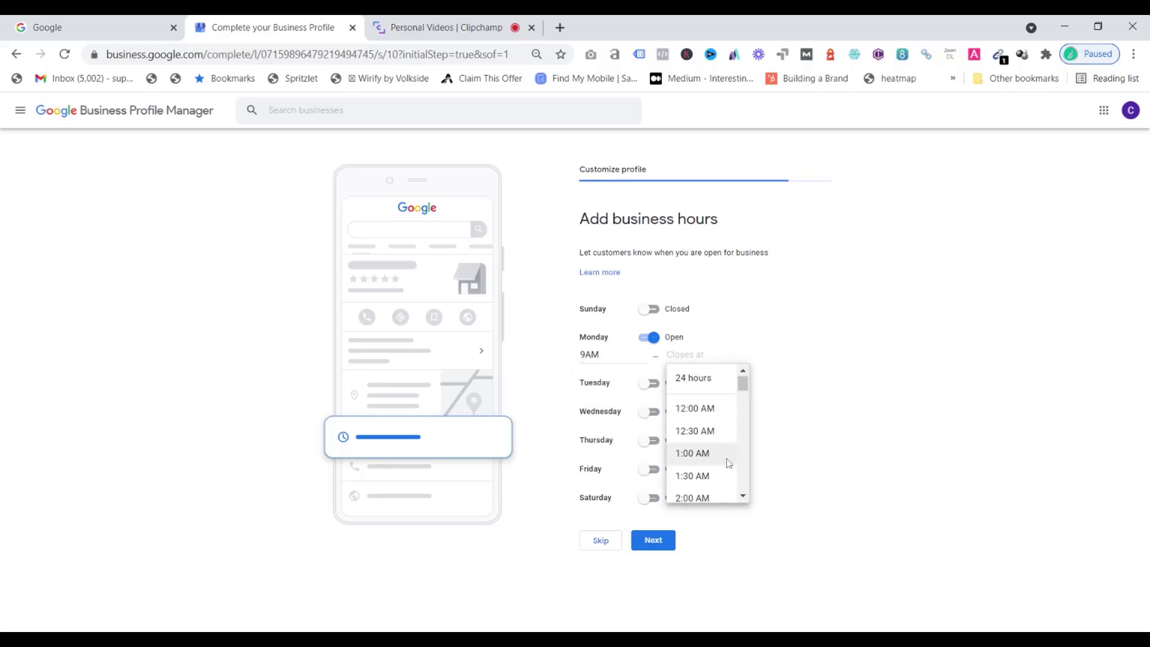
scroll(727, 463, "down", 2)
scroll(725, 455, "down", 6)
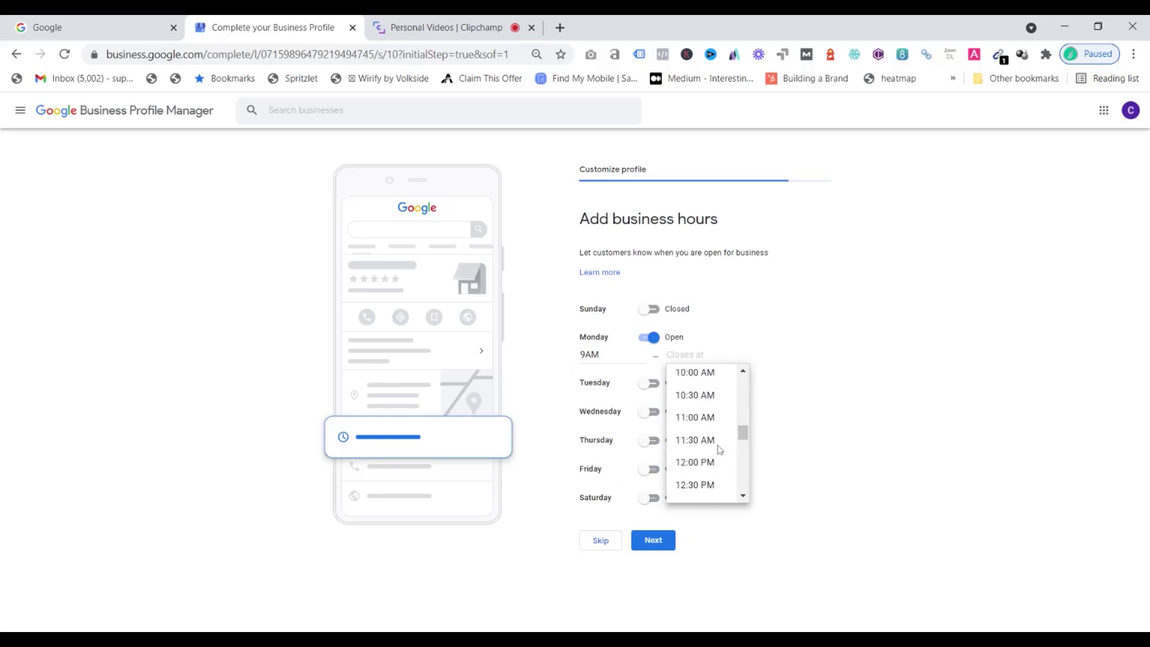
scroll(716, 433, "down", 4)
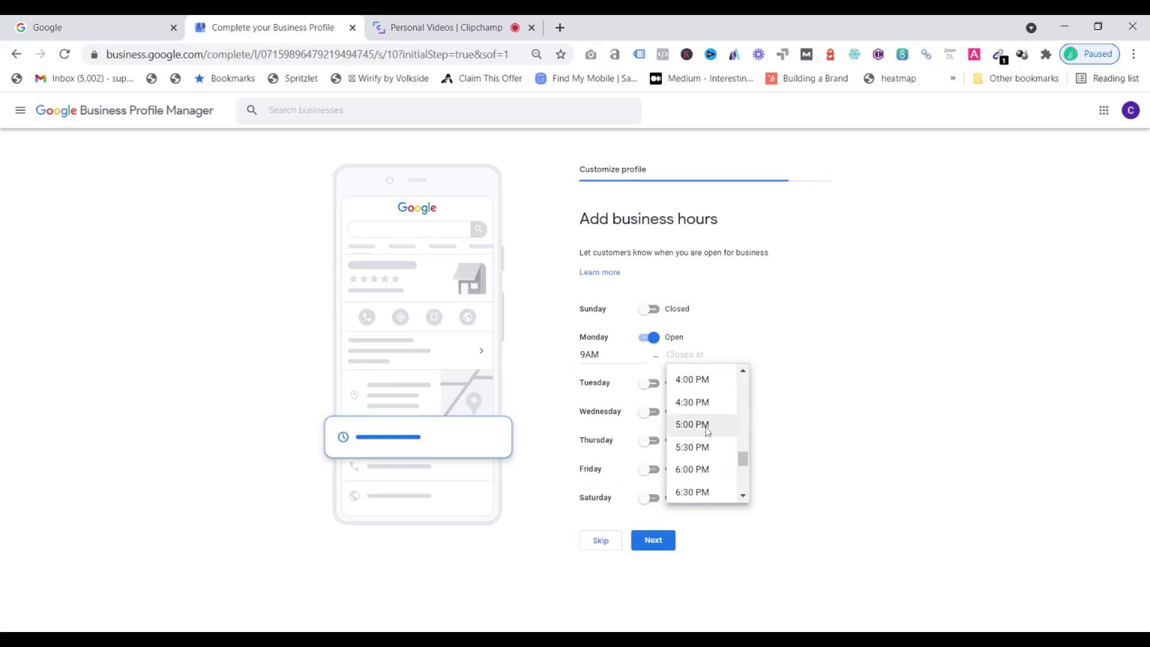
left_click(705, 429)
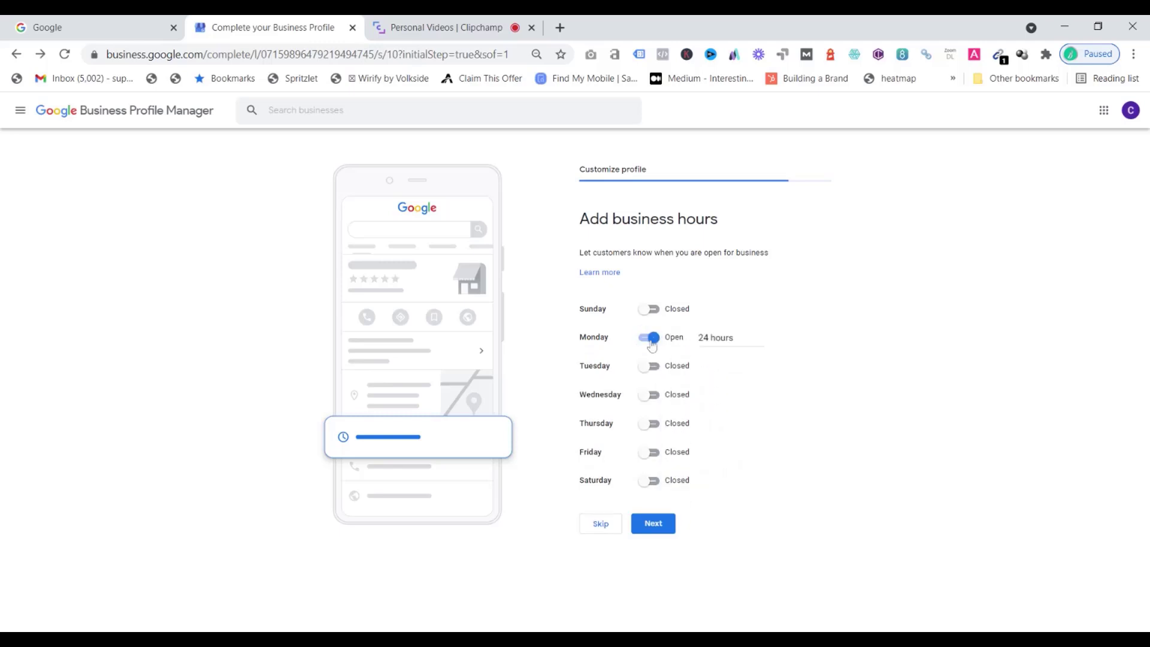
Open Tuesday through Saturday, each with hours from 9:00 AM to 5:00 PM
left_click(719, 338)
scroll(730, 400, "down", 2)
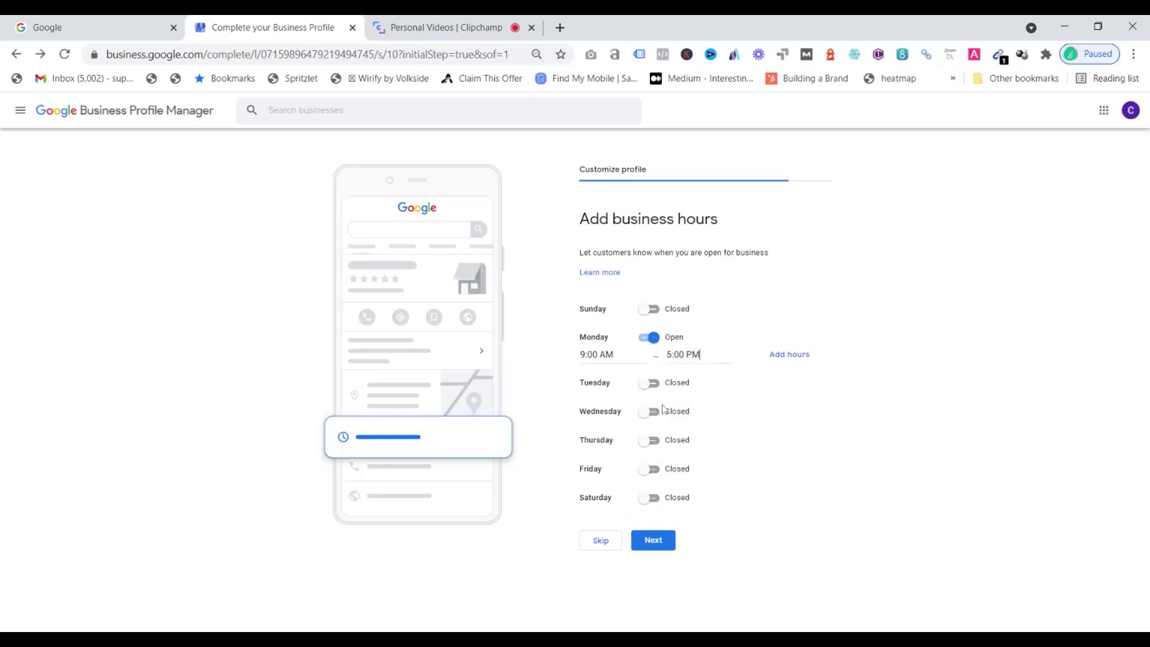
left_click(648, 383)
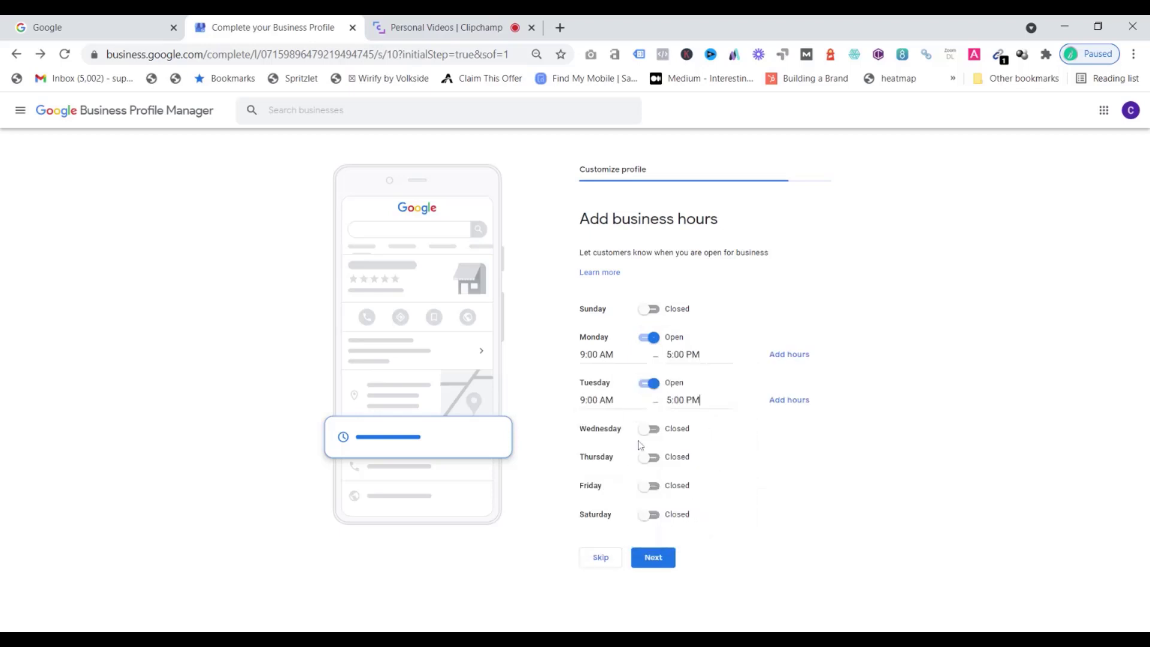
left_click(648, 429)
left_click(599, 459)
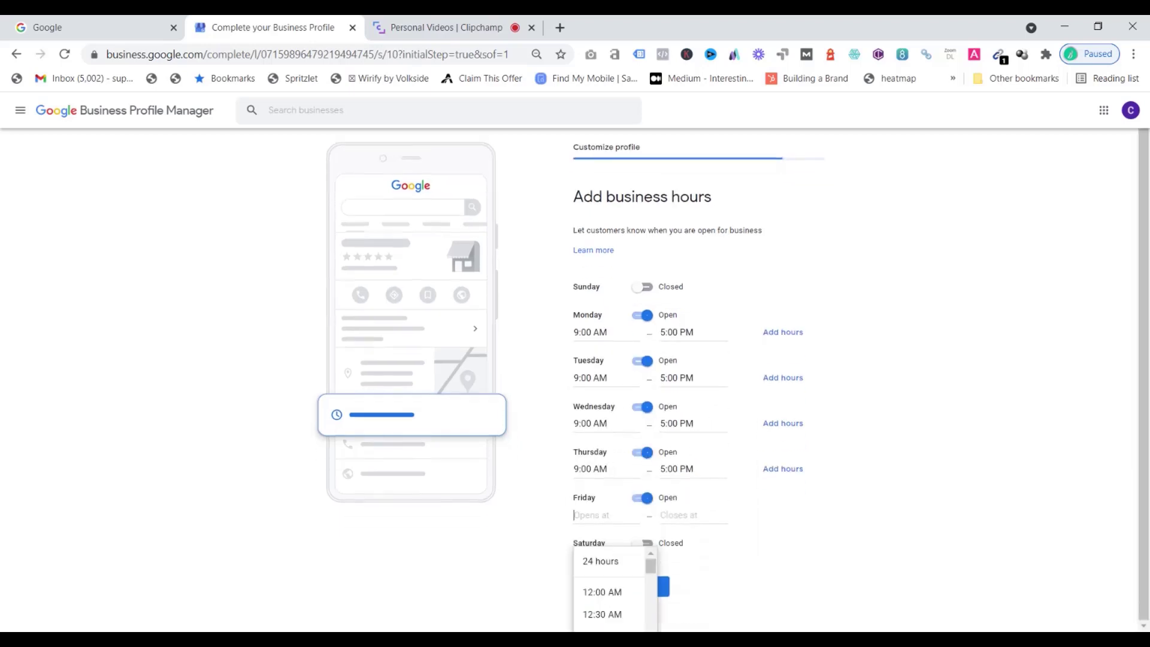
scroll(659, 609, "down", 5)
left_click(600, 624)
left_click(680, 515)
left_click_drag(737, 541, 731, 598)
left_click(686, 593)
left_click(643, 543)
left_click(599, 561)
left_click(600, 620)
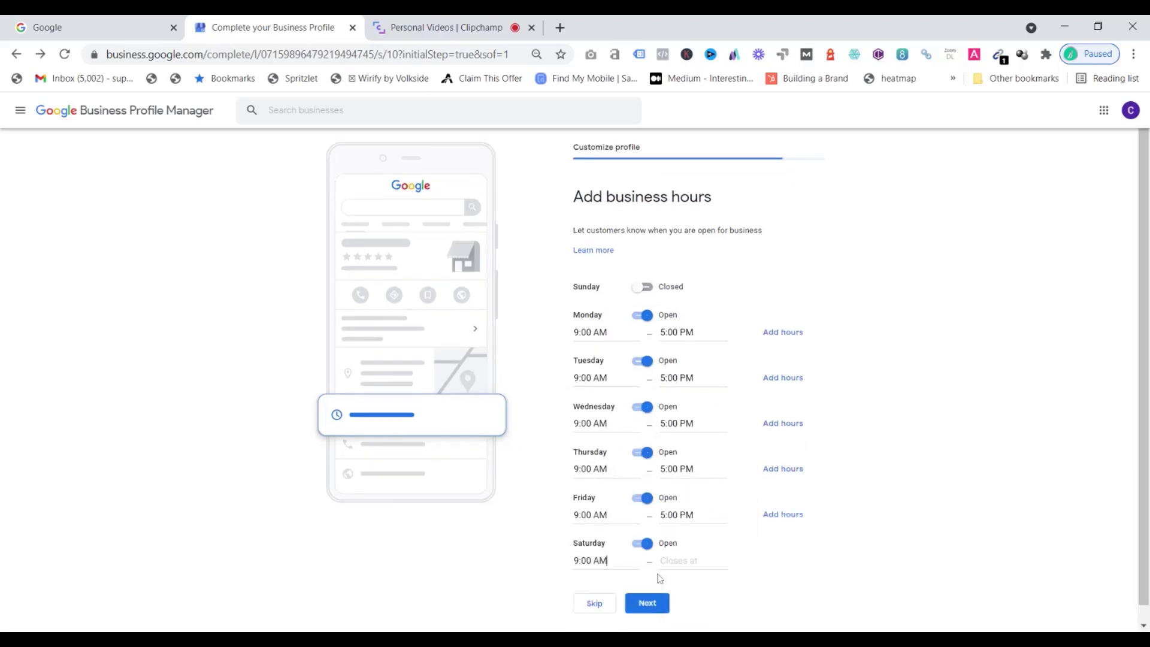
left_click(679, 562)
scroll(698, 589, "down", 1)
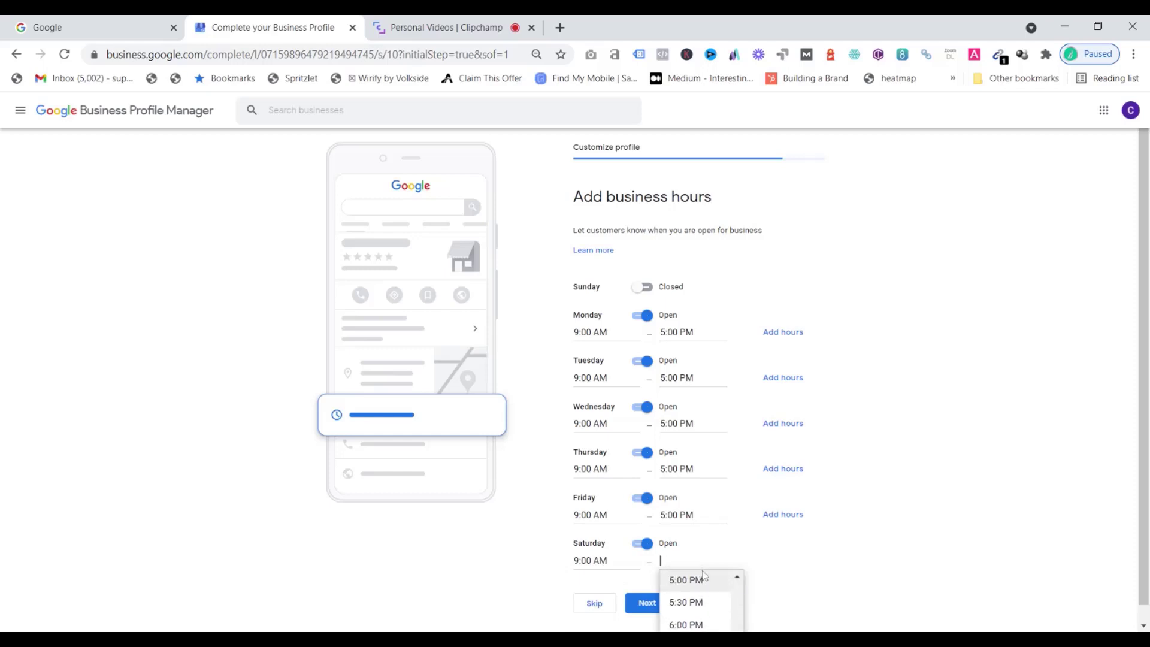
left_click(695, 581)
Open Sunday from 9:00 AM to 5:00 PM and save the business hours
left_click(642, 287)
left_click_drag(651, 333, 651, 368)
left_click(617, 413)
left_click(680, 304)
left_click_drag(737, 332, 737, 413)
scroll(710, 385, "up", 1)
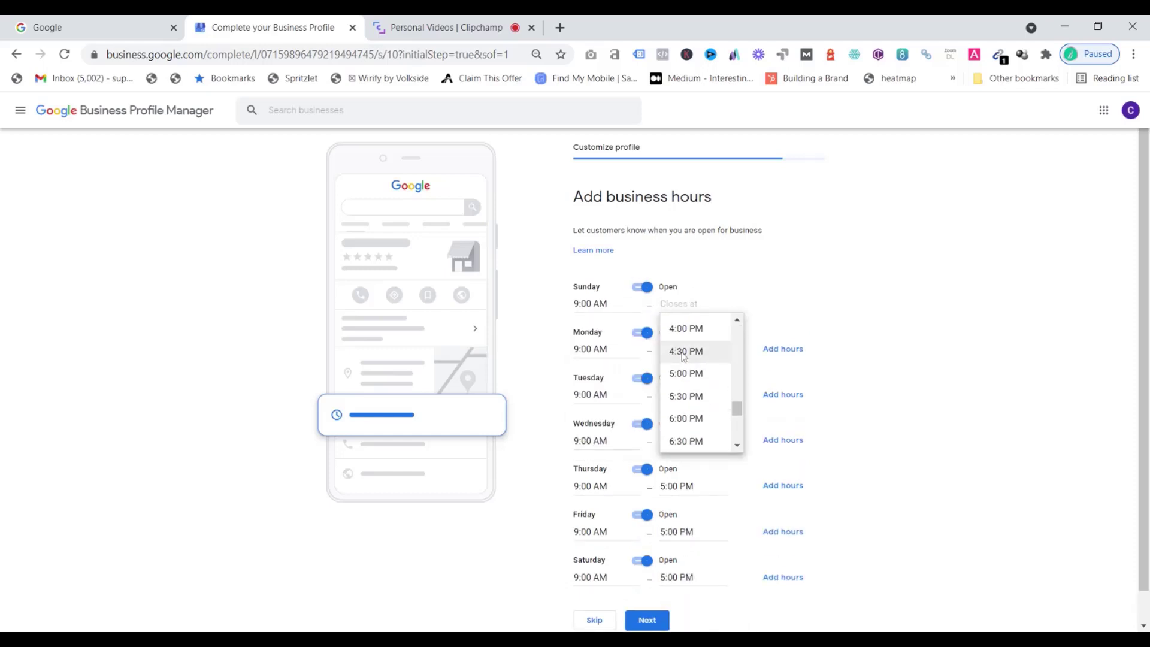
left_click(686, 373)
scroll(724, 521, "down", 1)
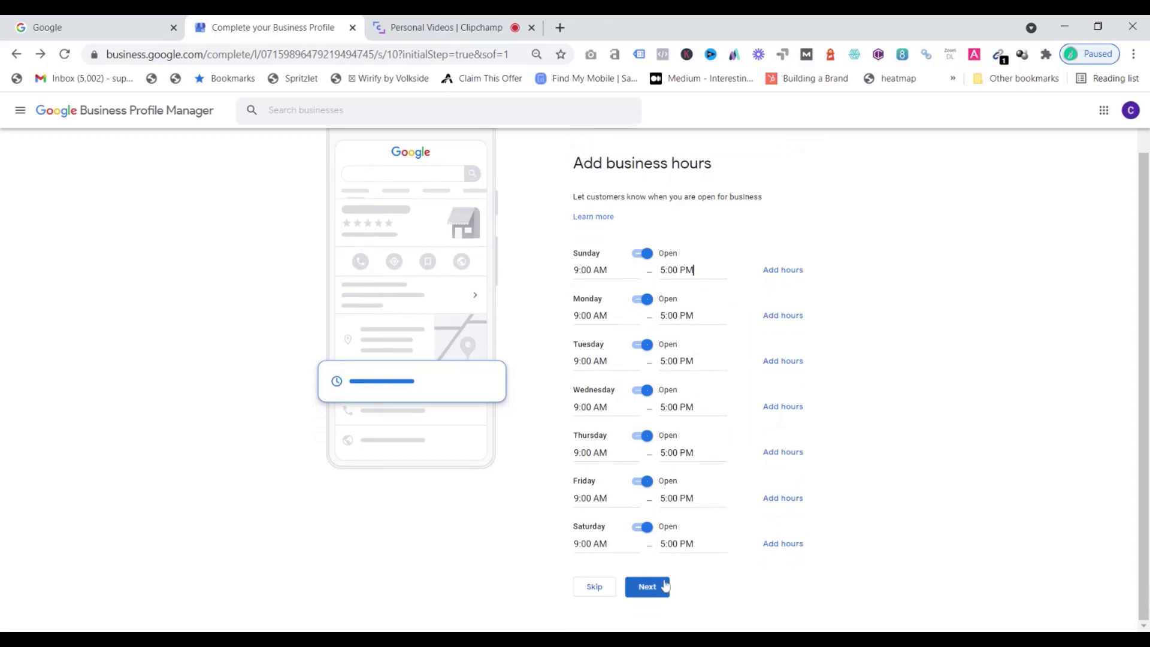
left_click(649, 587)
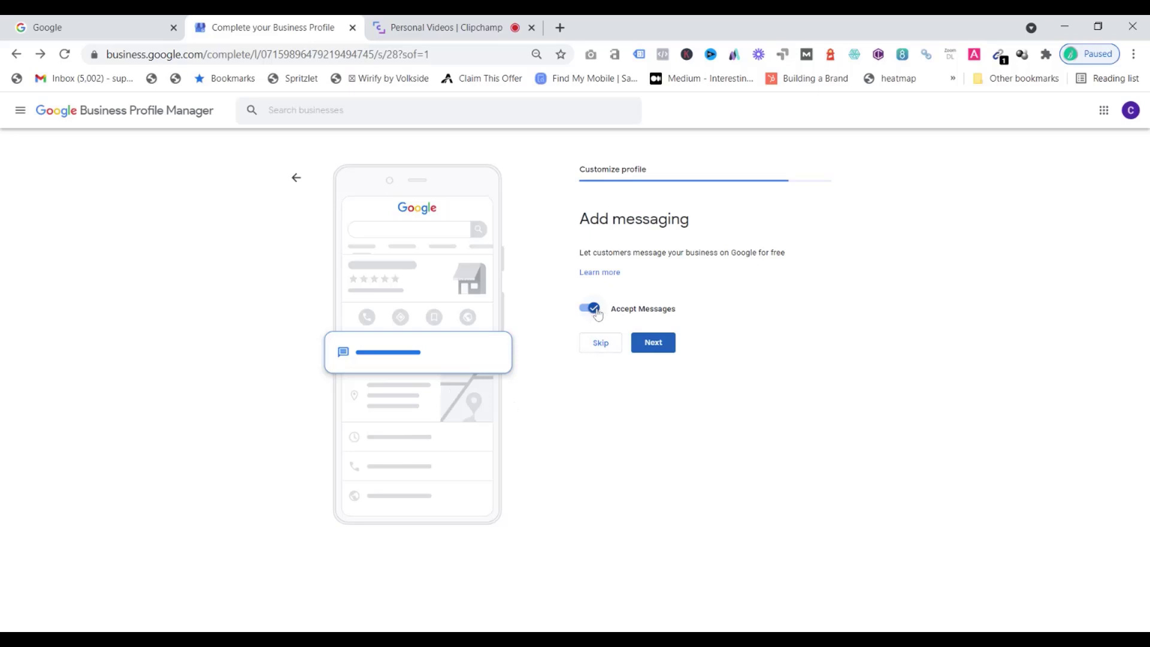
Keep customer messaging enabled, then mark dine-in, pickup, drive-through, delivery and no-contact delivery as available
left_click(666, 344)
left_click(669, 348)
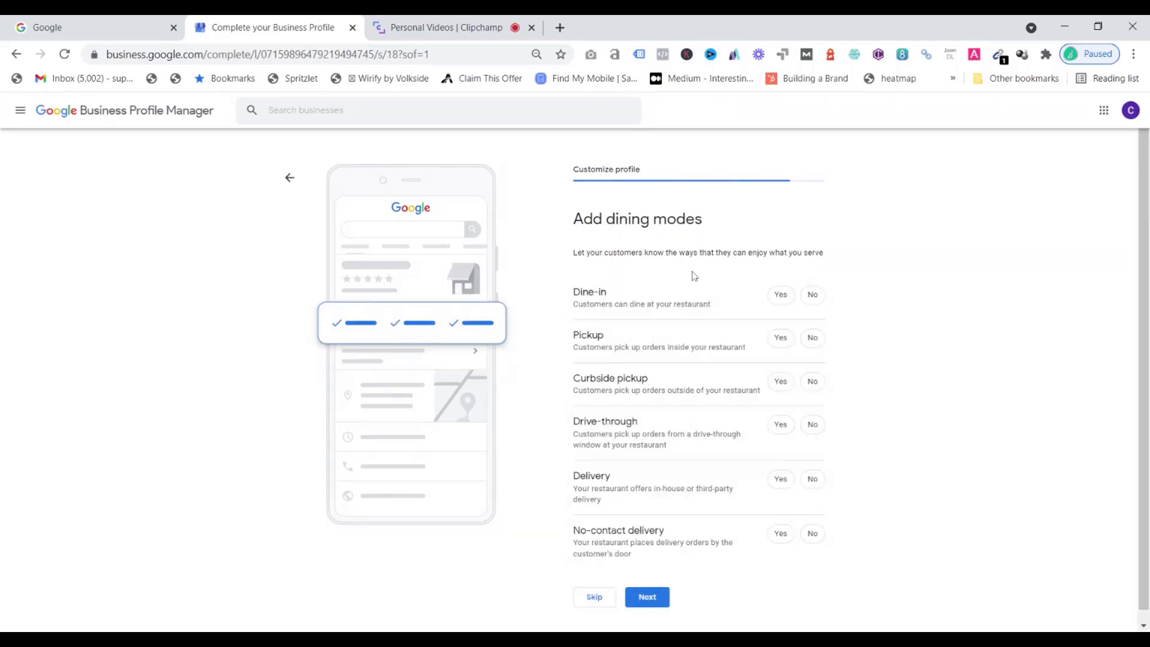
left_click(782, 299)
left_click(784, 343)
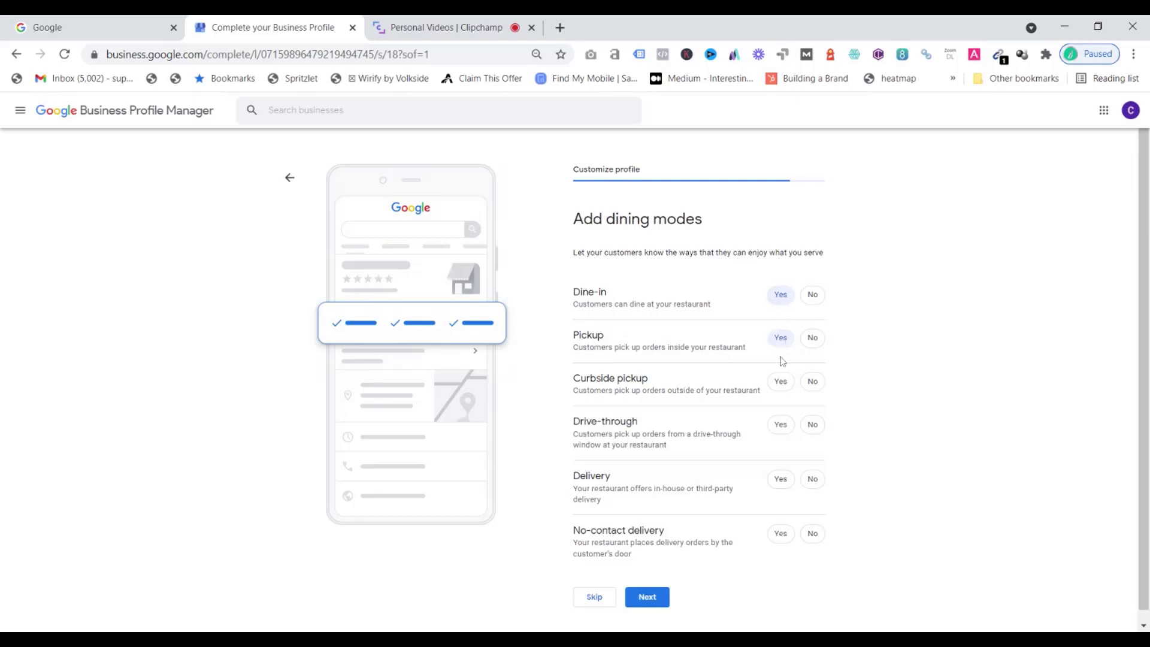
left_click(782, 429)
left_click(782, 482)
left_click(781, 534)
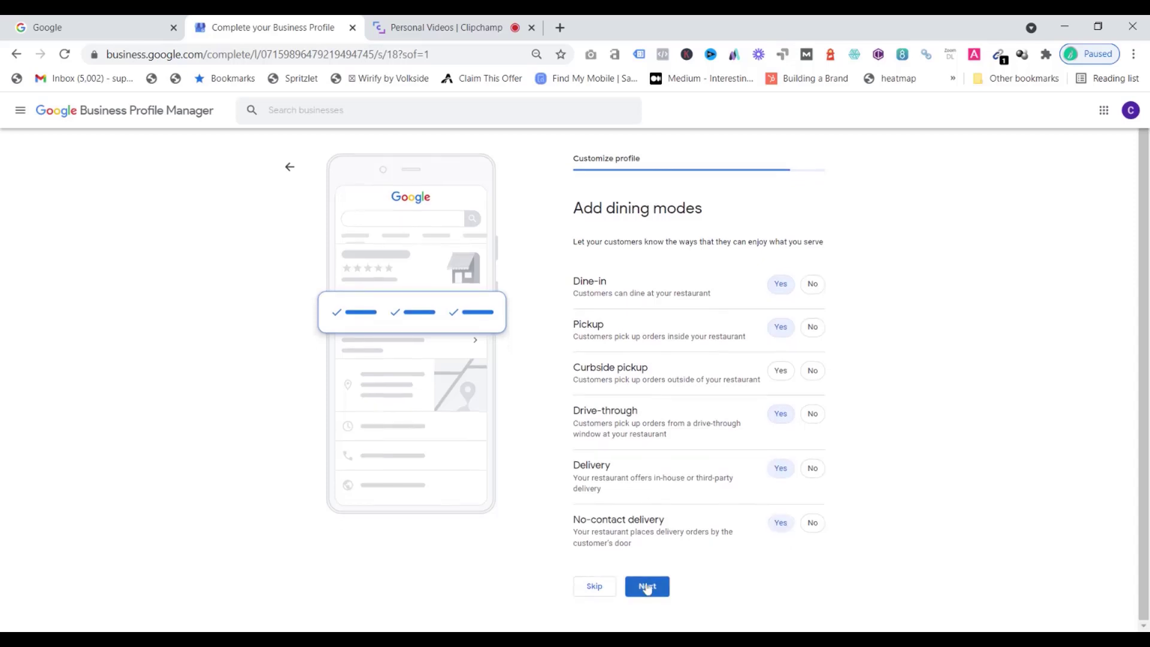
left_click(652, 588)
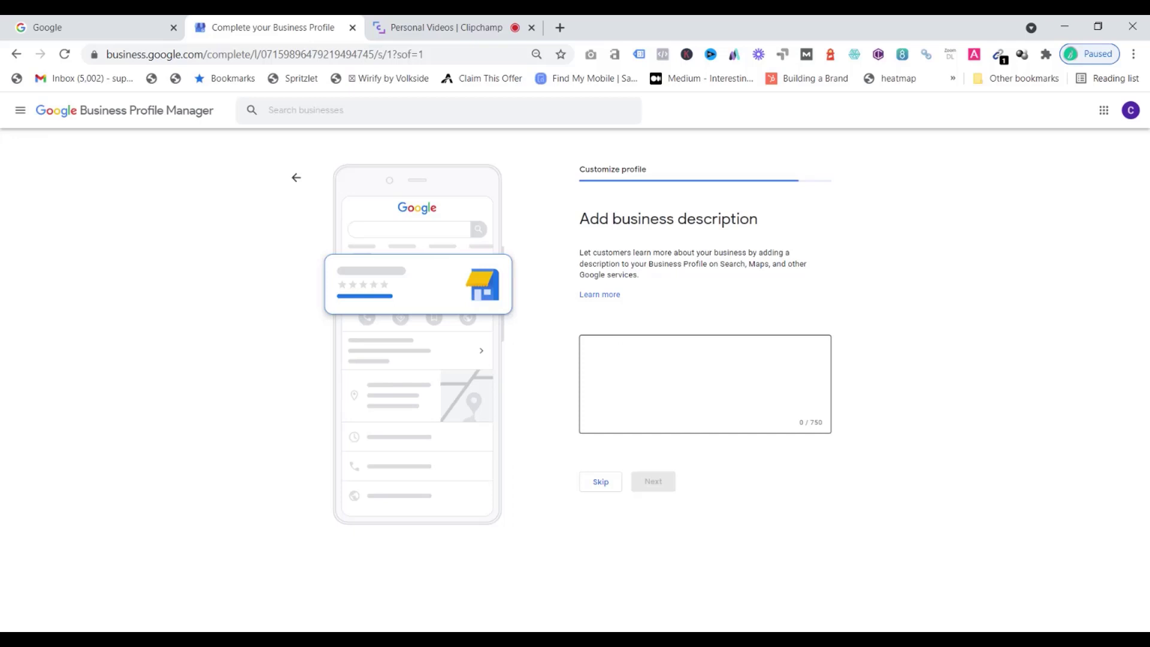
Enter the business description "Hungry Hippos Restaurant is a family eatery specialising in Hippos-friendly food. Blah blah" and continue
left_click(659, 371)
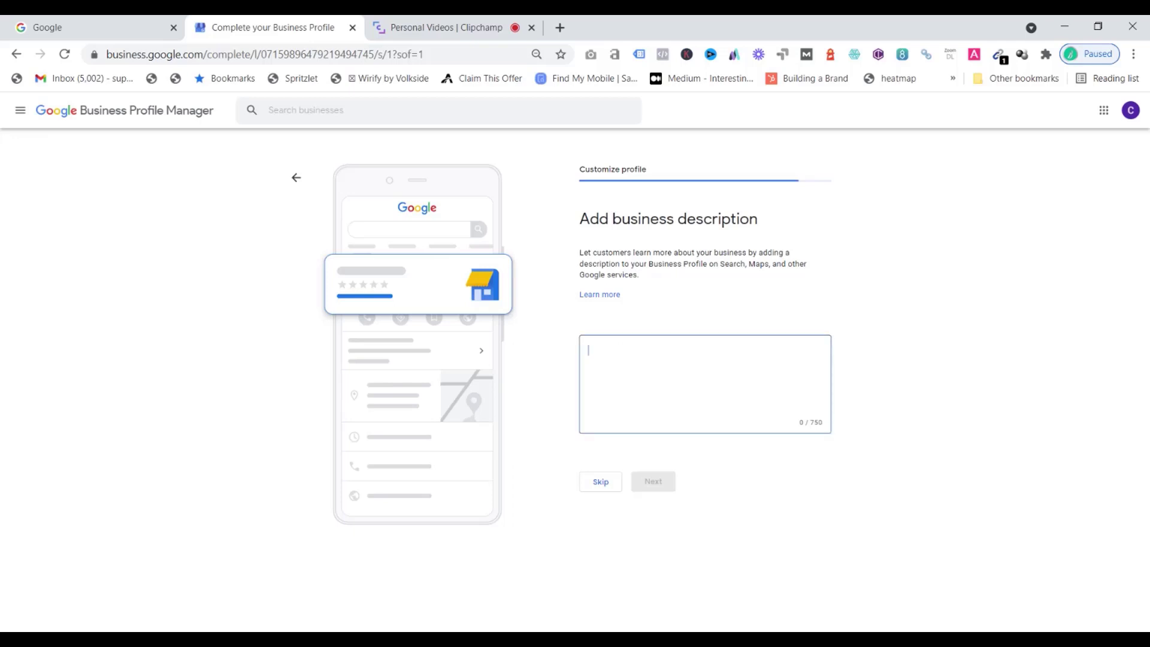
type("Hun")
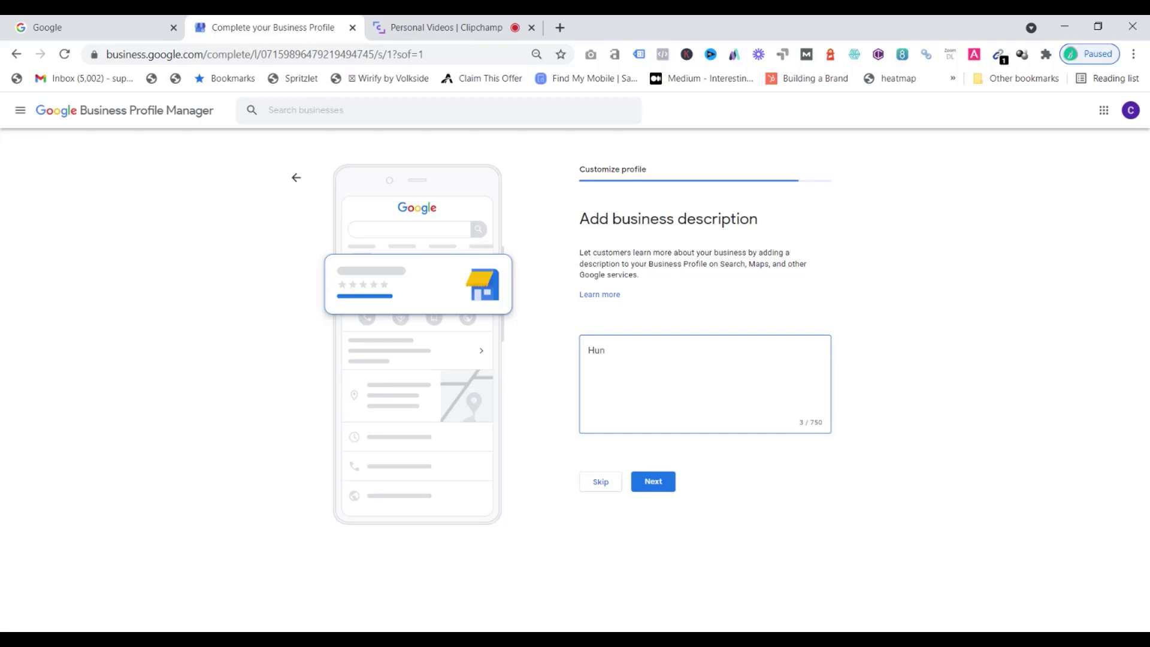
type("gry Hippos Restaurant")
type("is a fmily ")
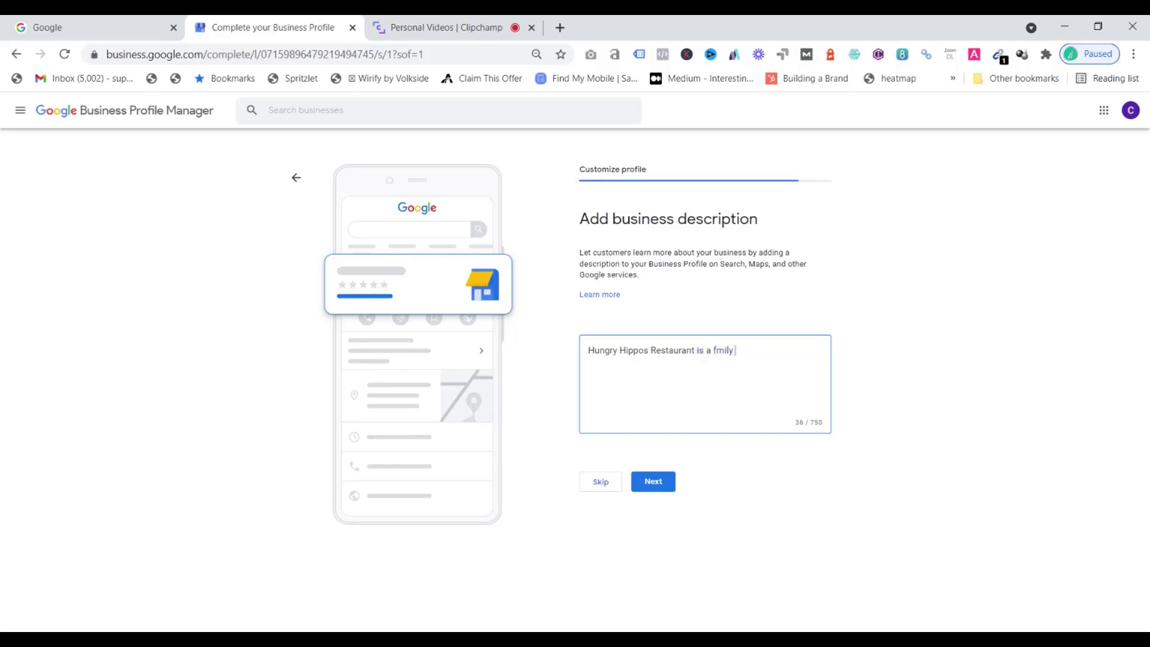
type("eatry")
key("BackSpace")
key("BackSpace")
type("er")
key("Left")
key("Left")
key("Left")
key("Left")
key("Left")
key("Left")
key("Left")
key("Left")
key("Left")
key("Left")
type("a")
key("End")
type("specialising in Hippos")
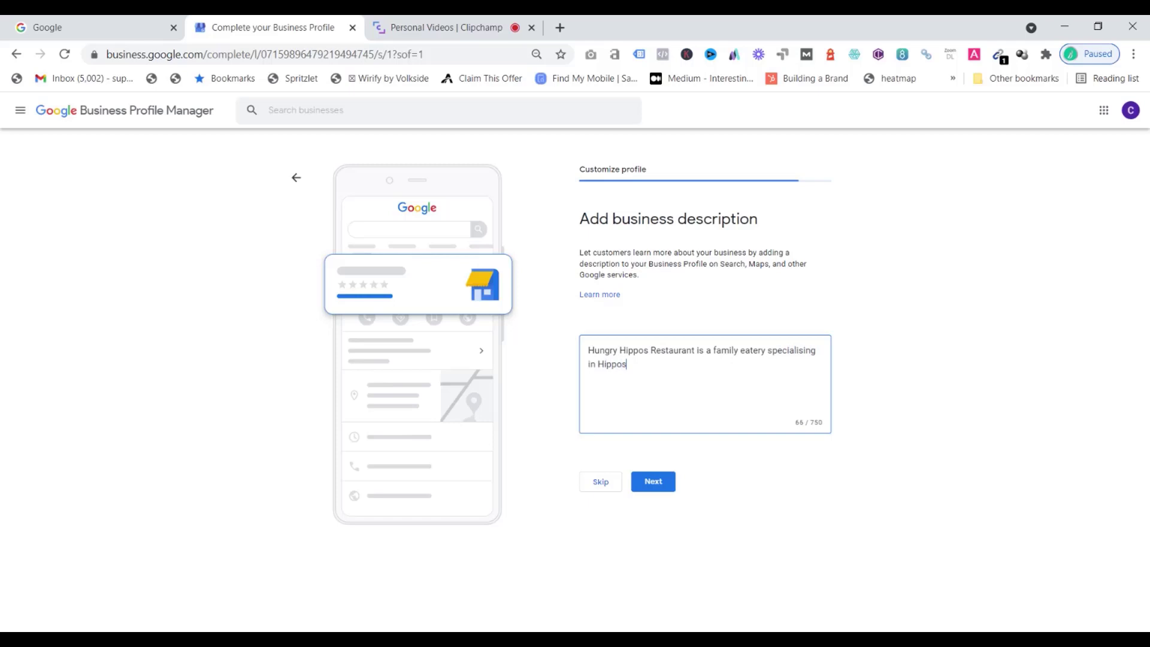
type("-friendly food")
type(". Blah blah")
left_click(664, 485)
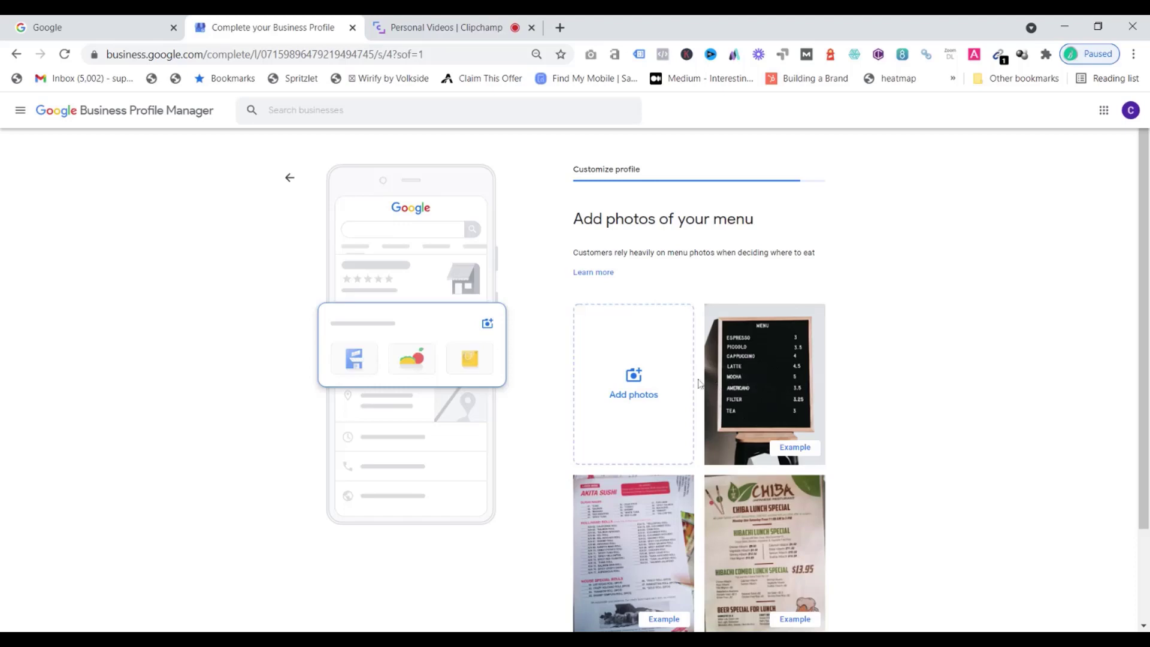
Upload a restaurant photo from the computer as a menu photo and continue
scroll(662, 371, "down", 2)
scroll(631, 342, "up", 1)
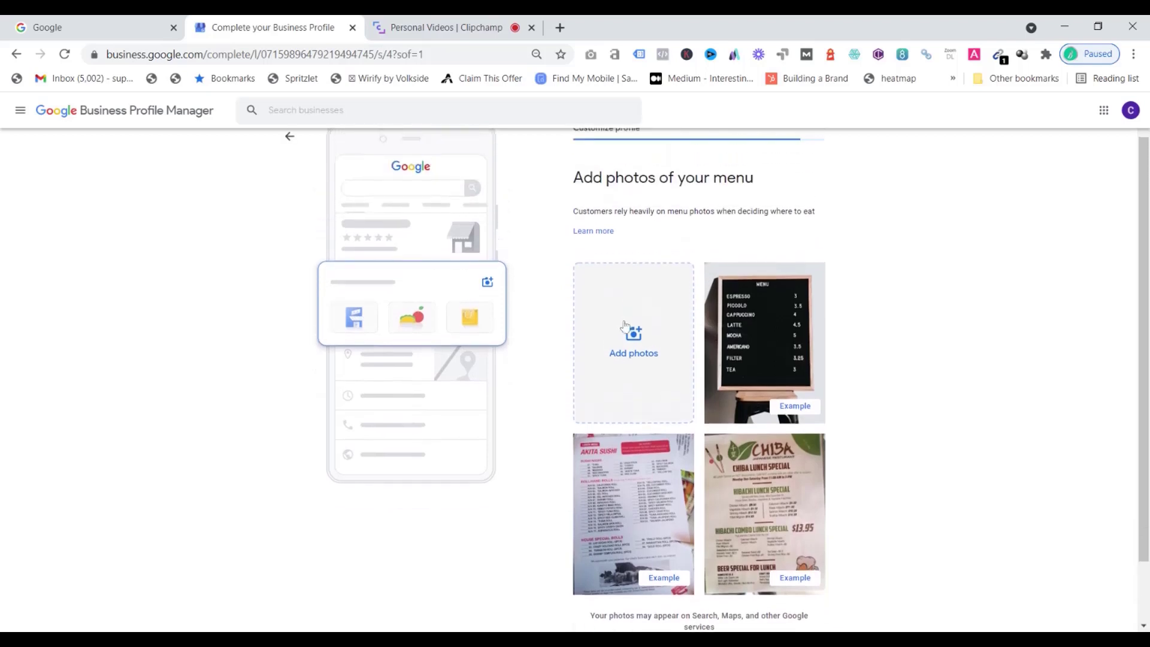
left_click(632, 339)
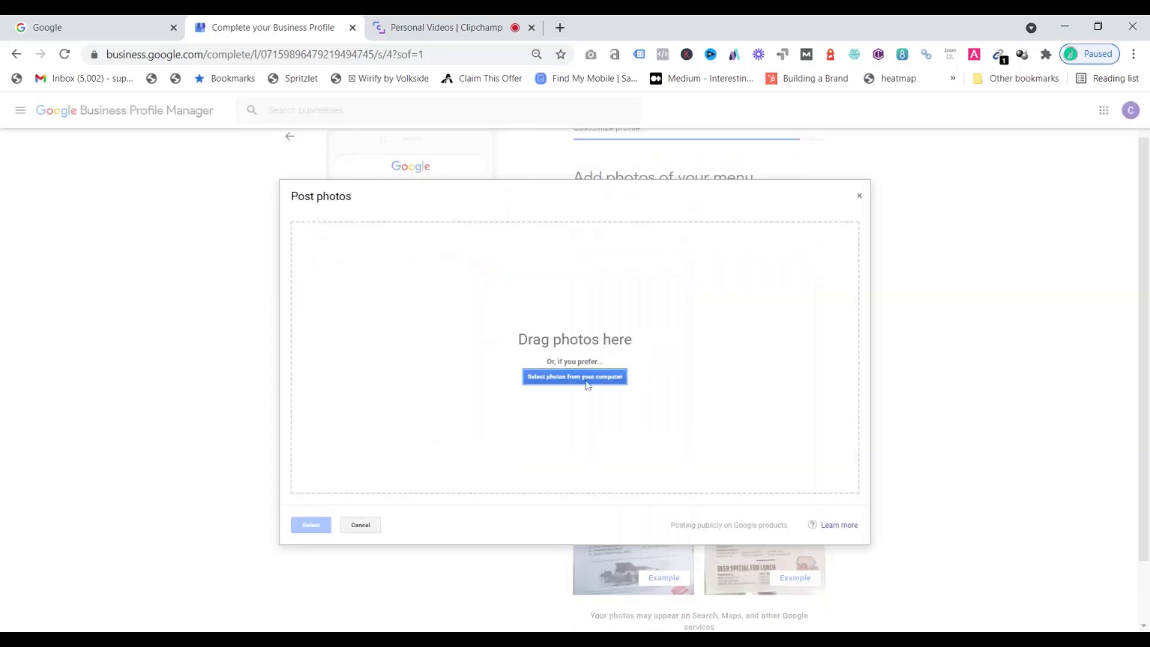
left_click(587, 383)
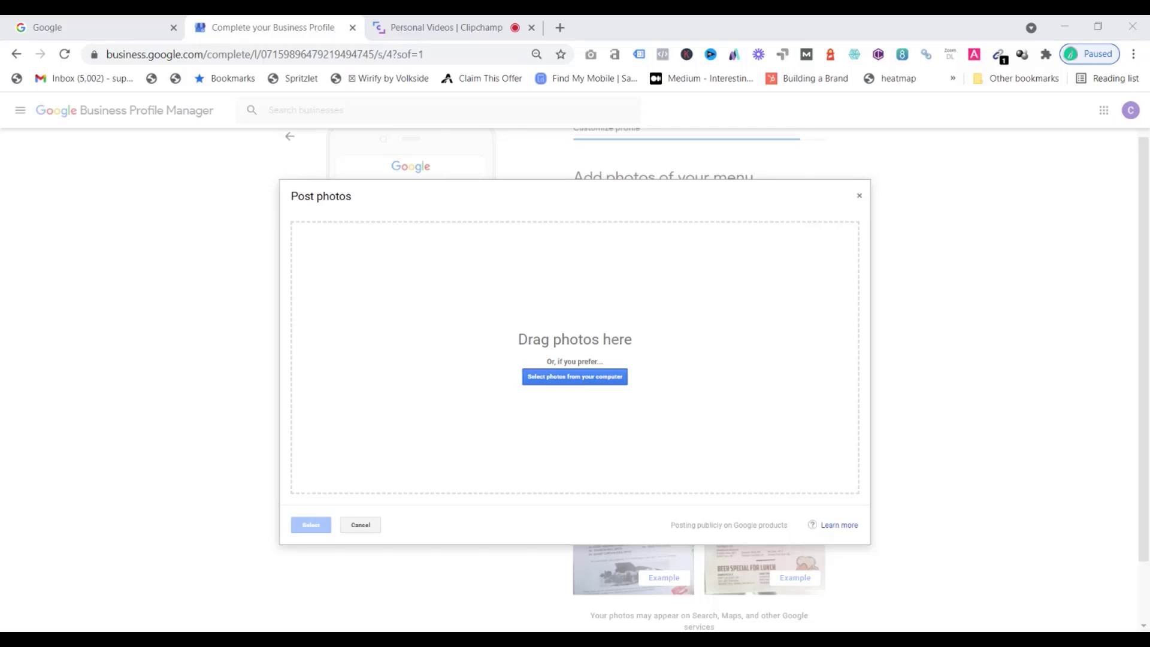
left_click(629, 437)
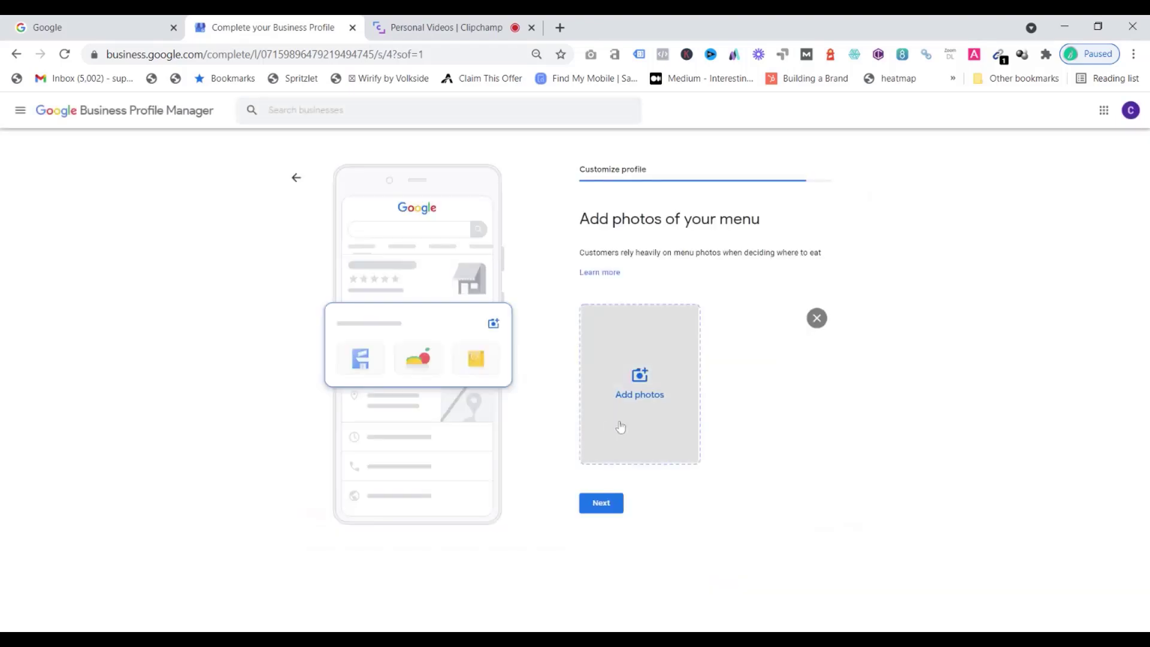
left_click(606, 507)
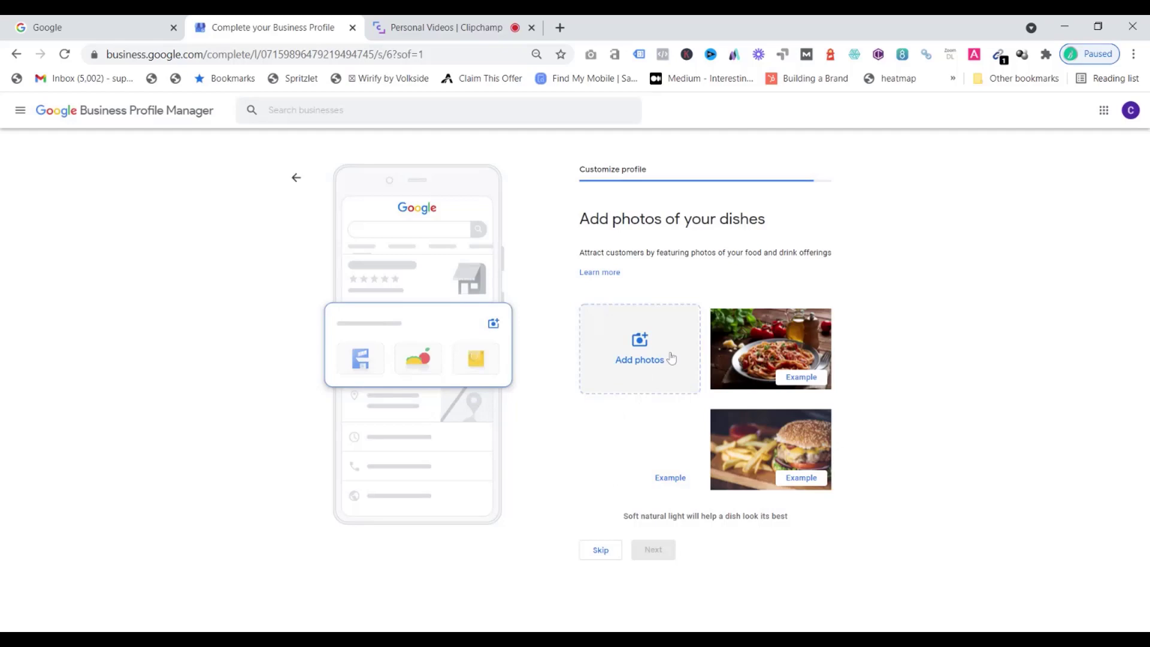
Skip the dish photos and the free advertising credit offer, and finish the profile setup
left_click(598, 553)
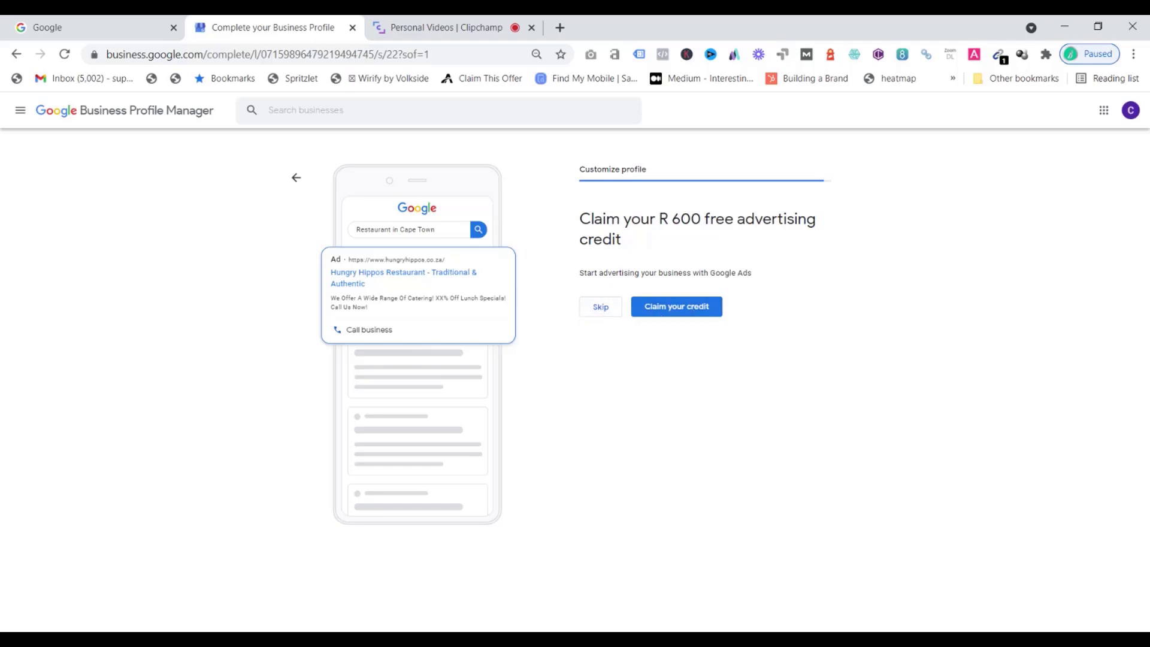
left_click(600, 308)
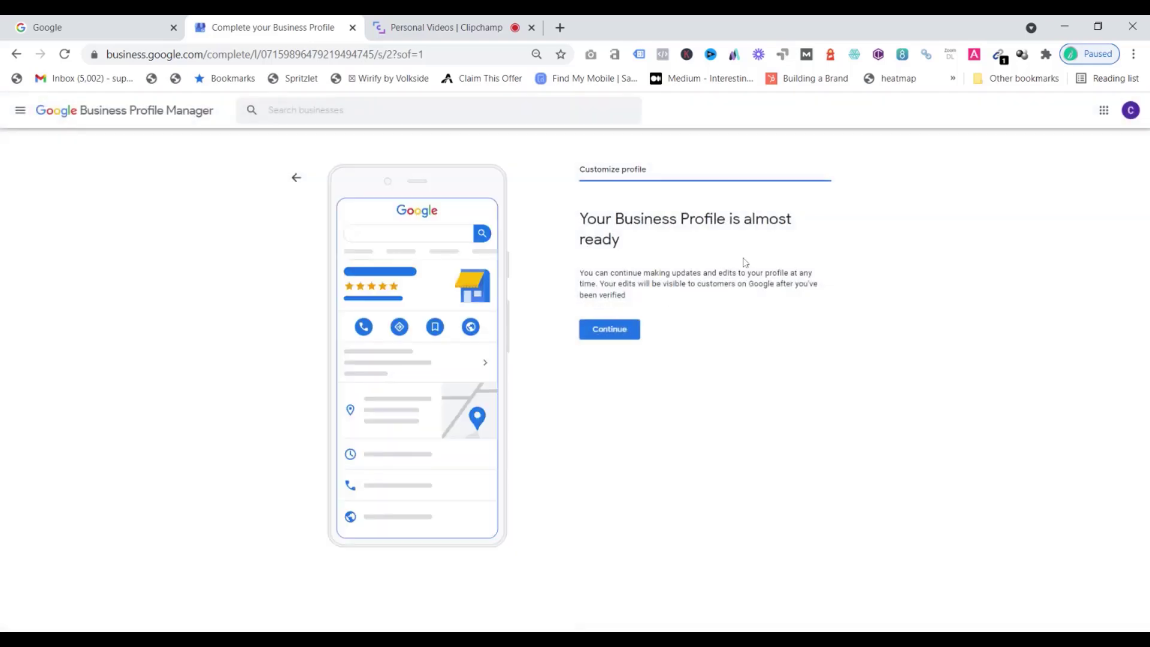
left_click(616, 334)
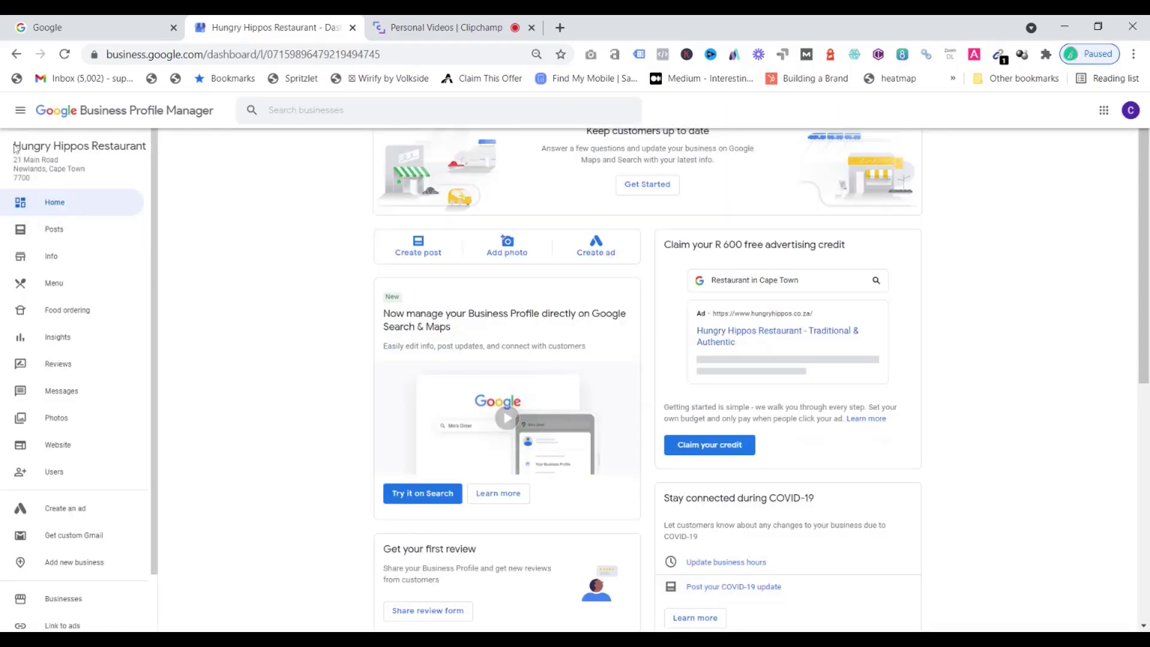
left_click_drag(14, 146, 146, 146)
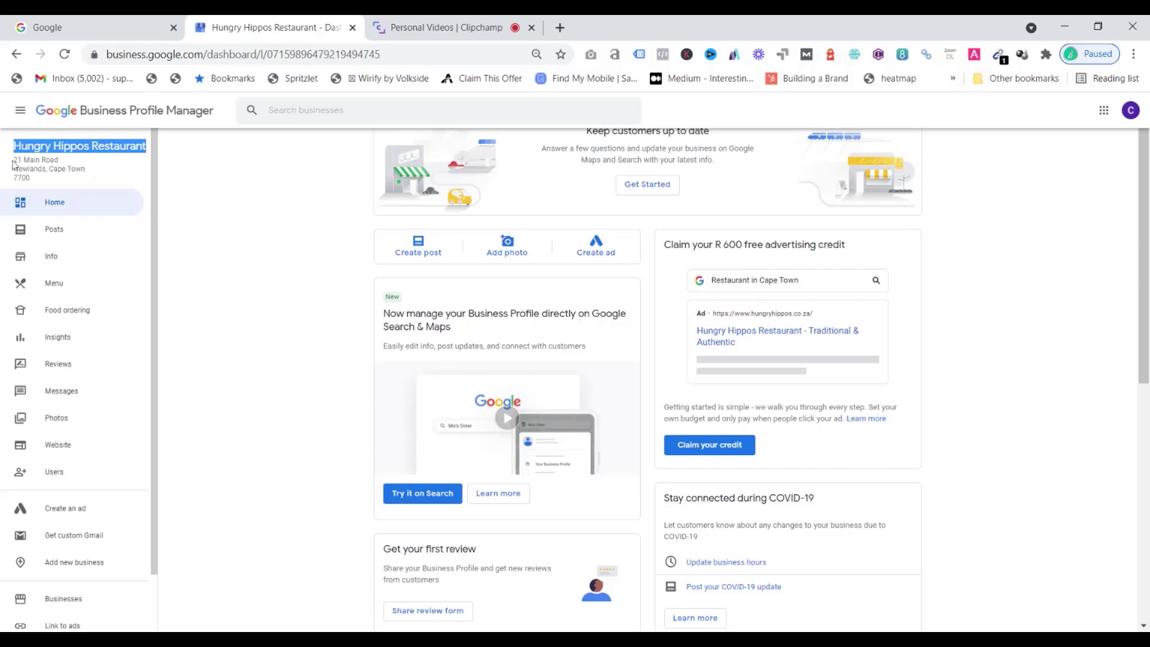
left_click_drag(13, 159, 62, 188)
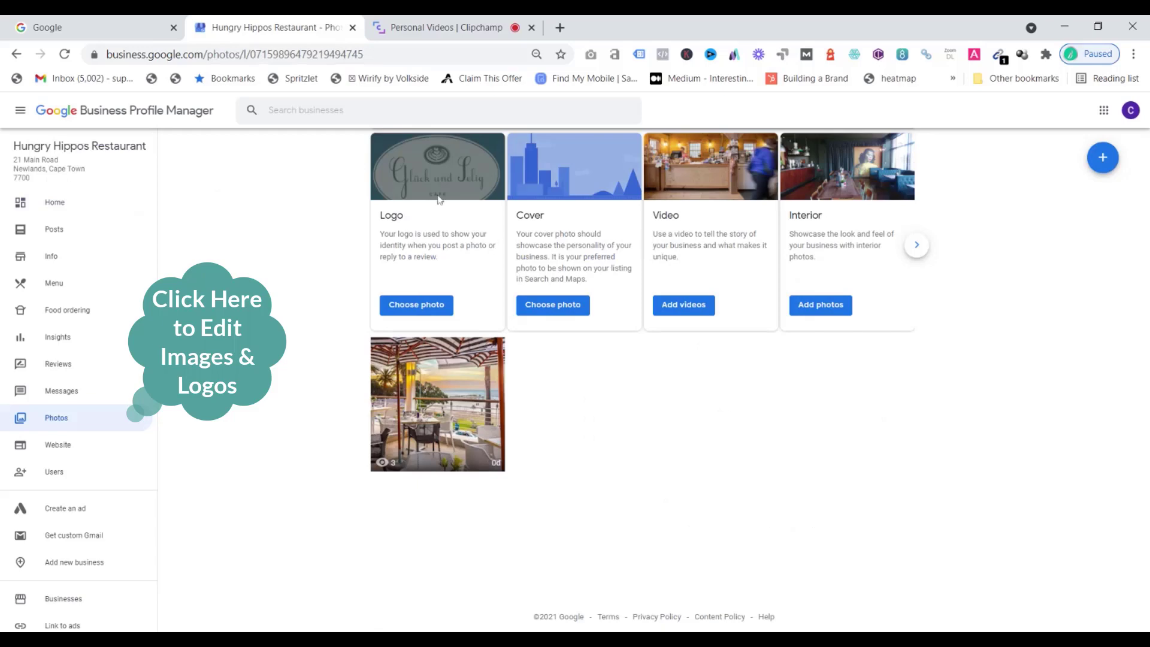
Upload the Hungry Hippos logo image from the computer and set it as the profile logo
left_click(433, 308)
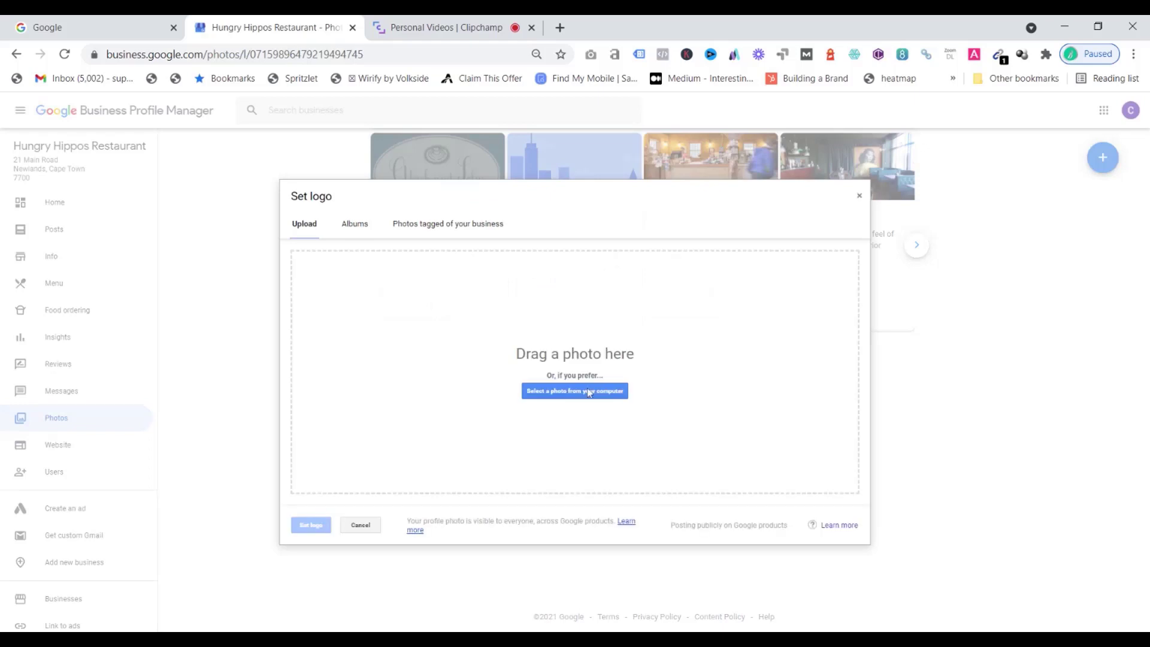
left_click(588, 393)
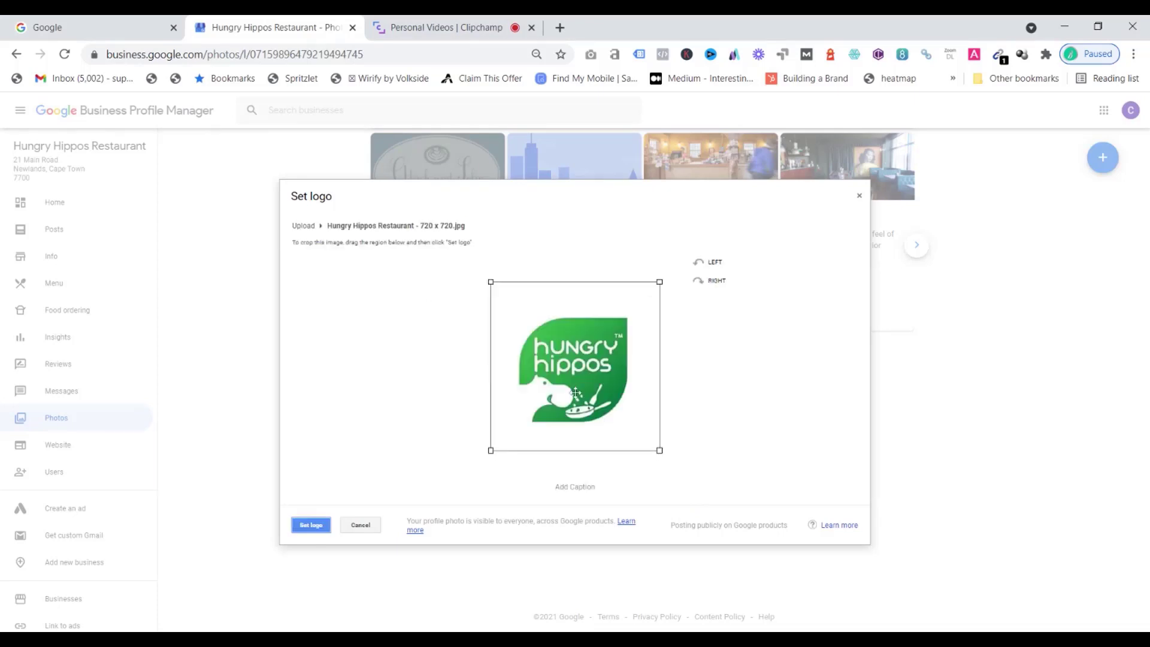
left_click(315, 527)
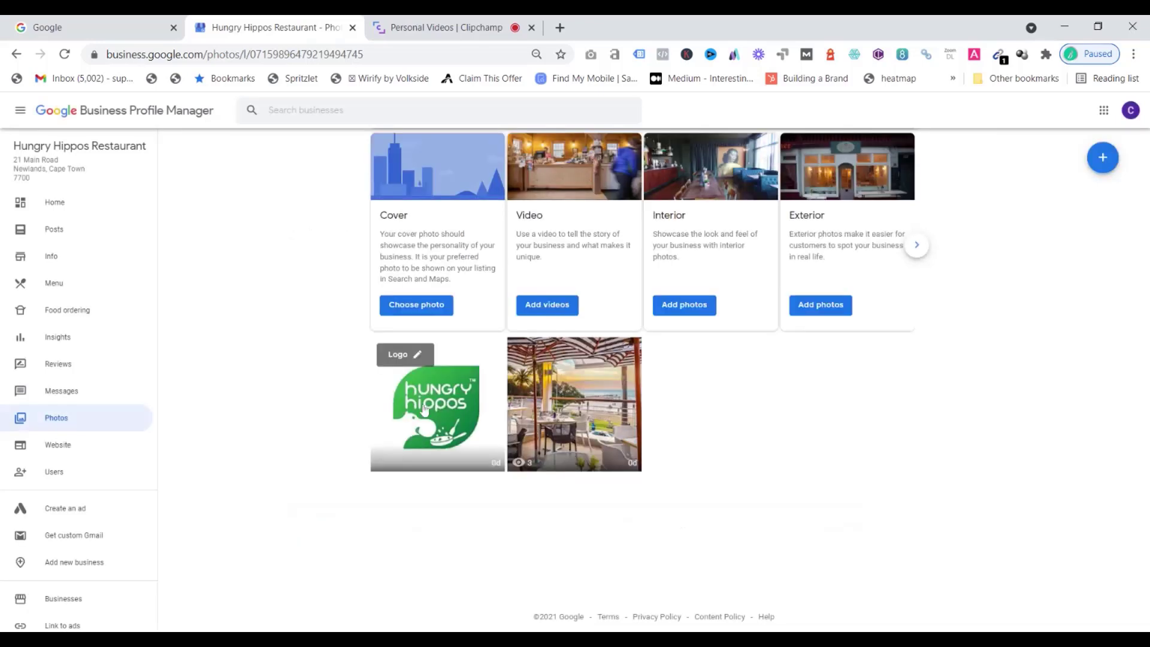
Upload the restaurant terrace photo from the computer and set it as the cover photo
left_click(428, 240)
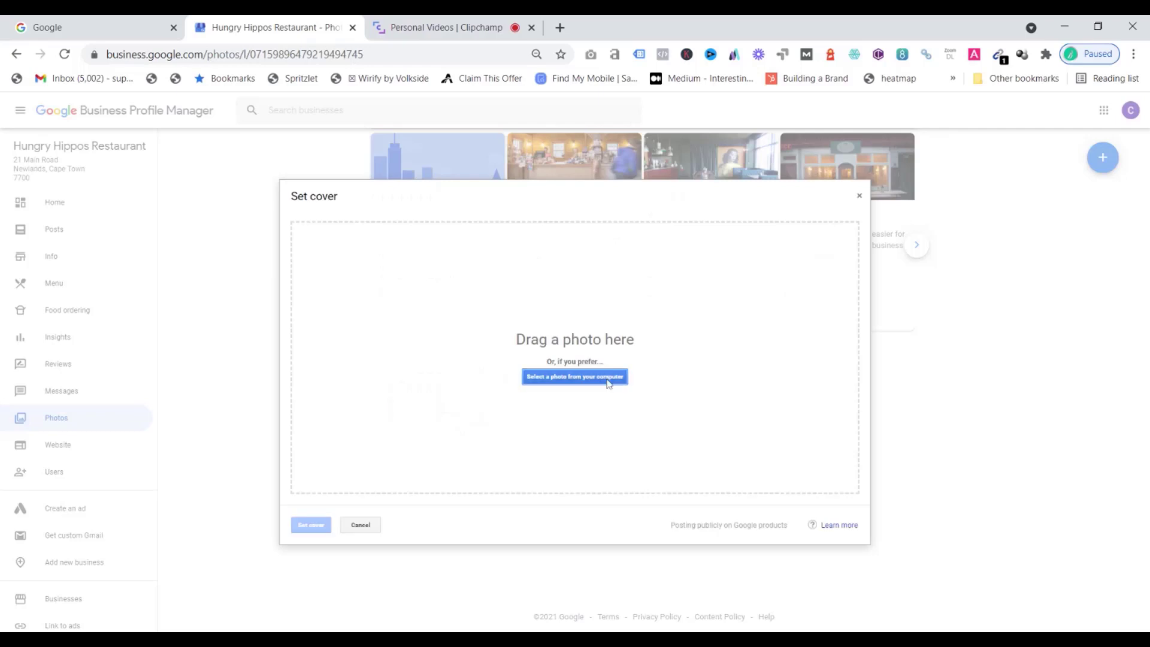
left_click(609, 382)
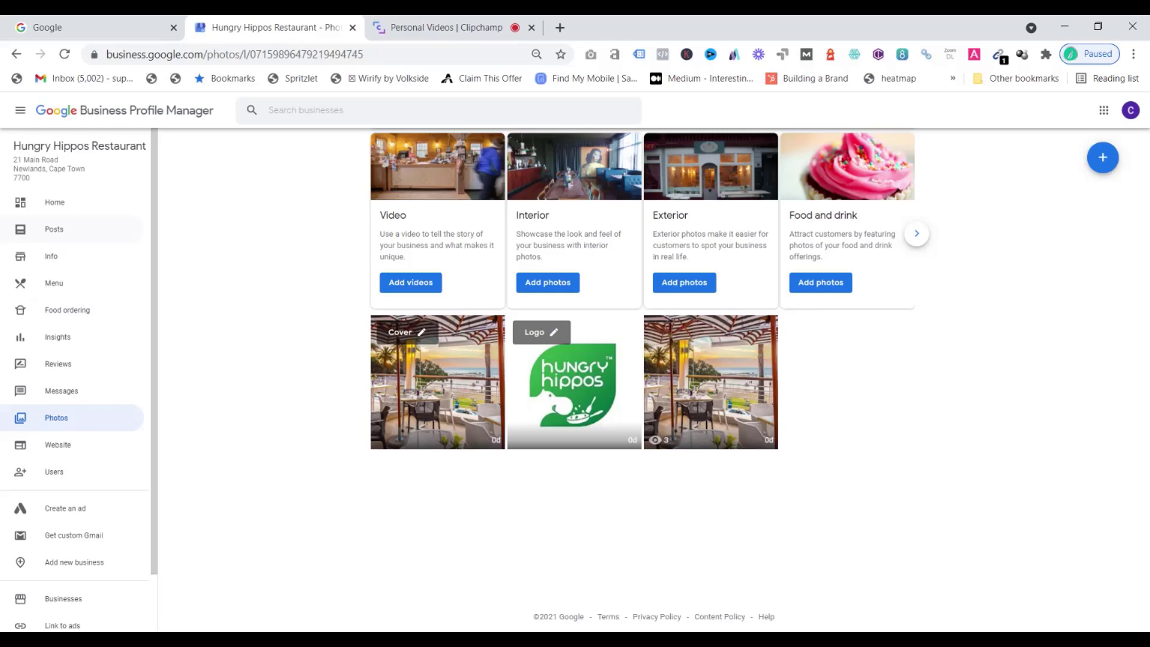
Review the business details listed on the Info page, from name and address down to the description
left_click(53, 258)
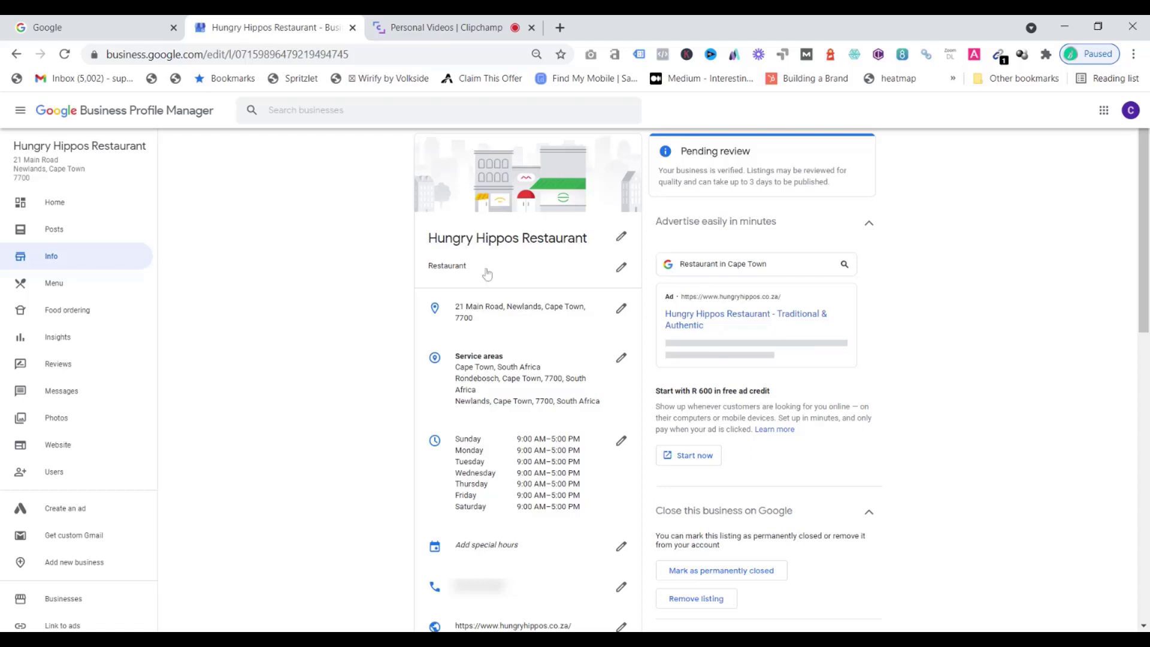
left_click(529, 240)
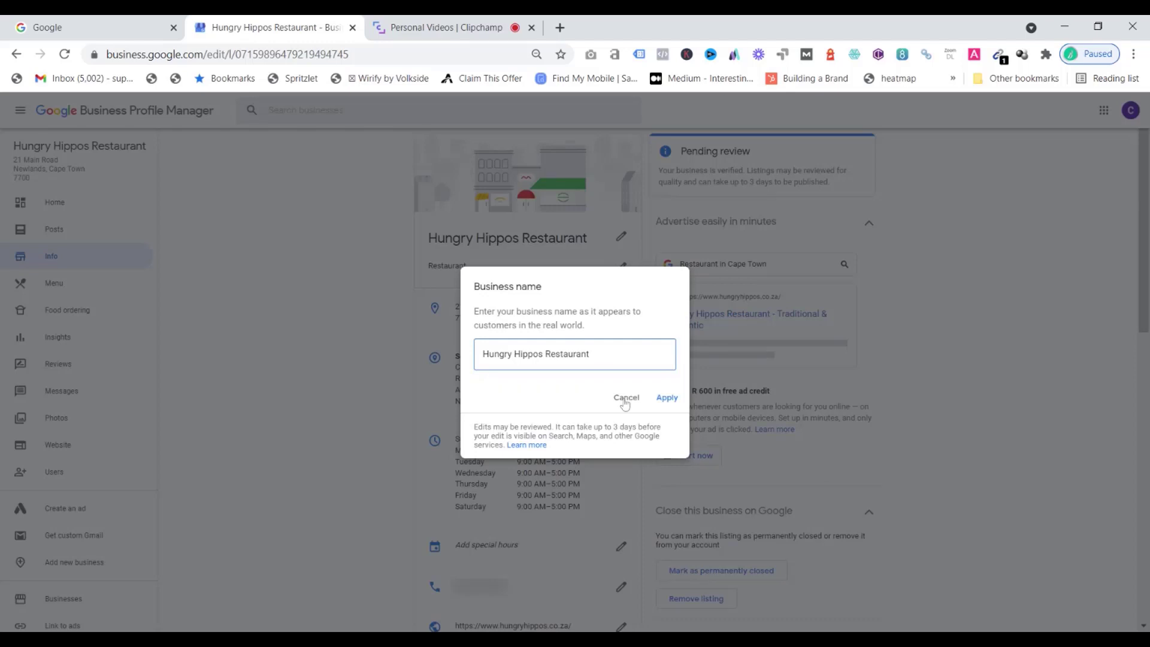
key("Escape")
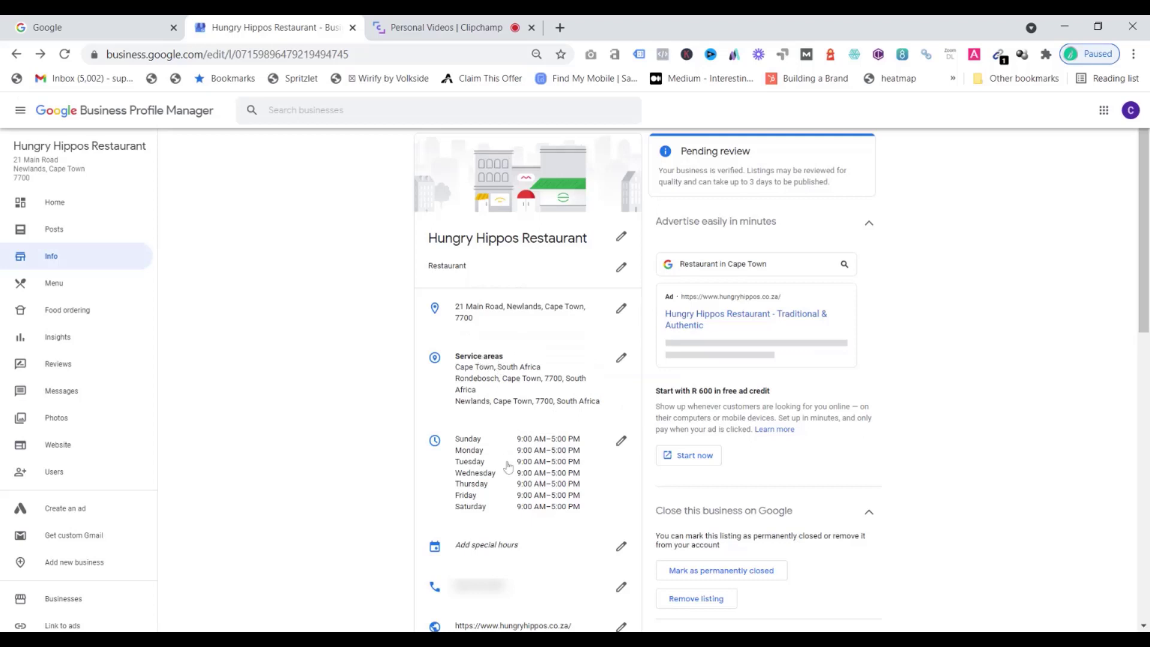
scroll(507, 467, "down", 1)
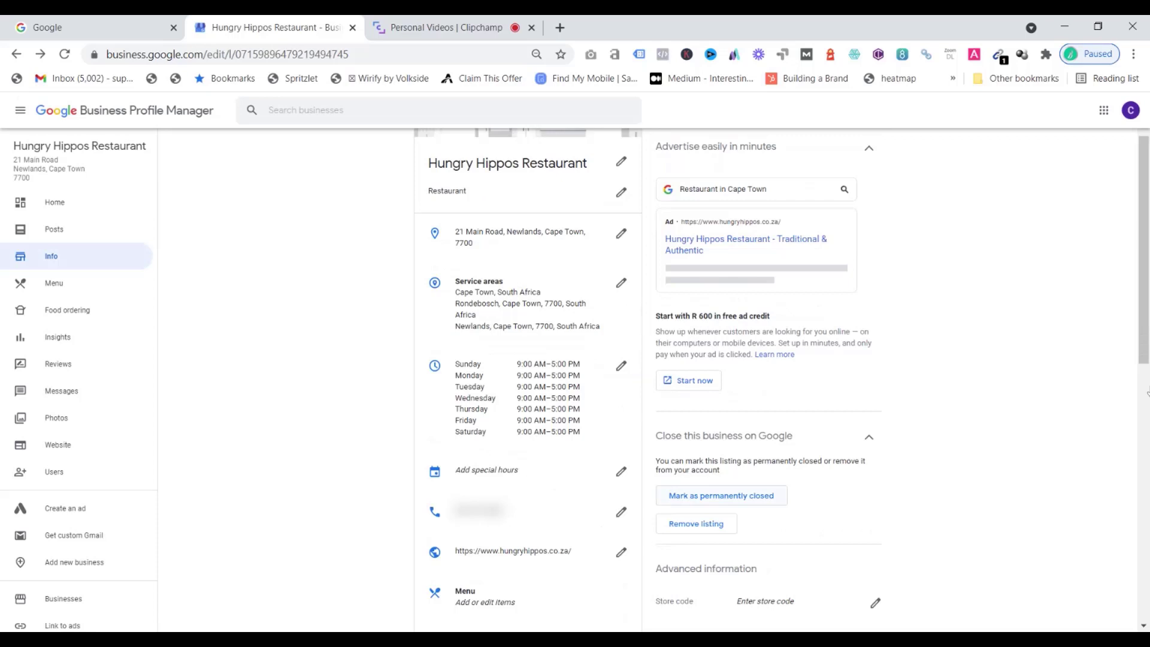
scroll(411, 583, "down", 6)
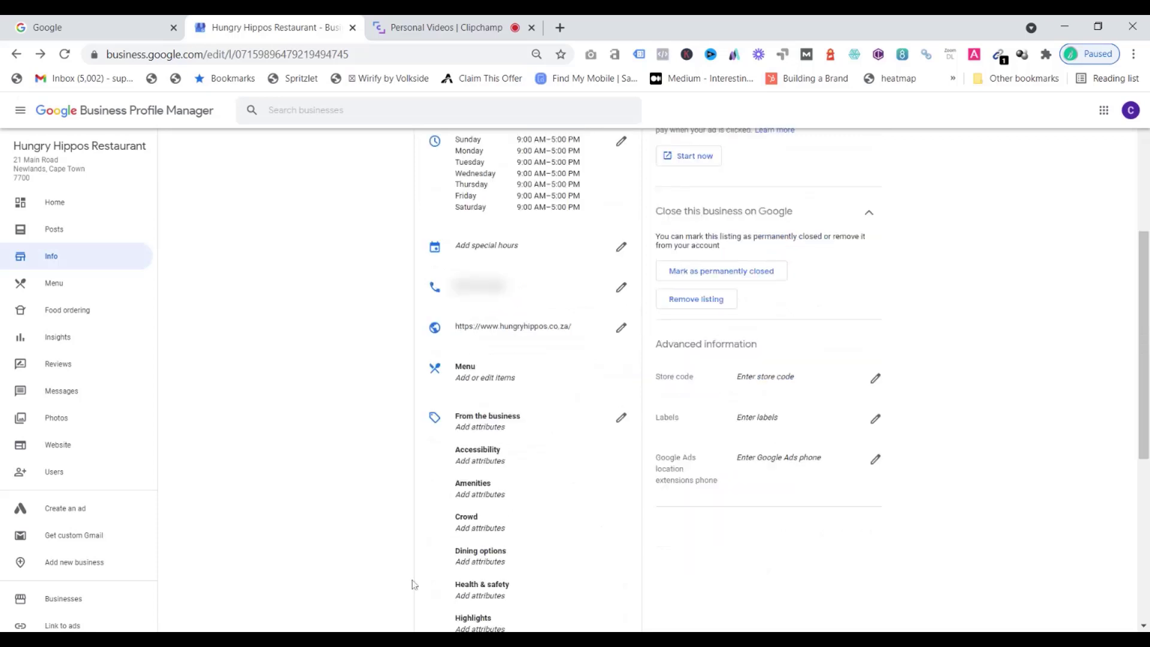
scroll(473, 376, "down", 2)
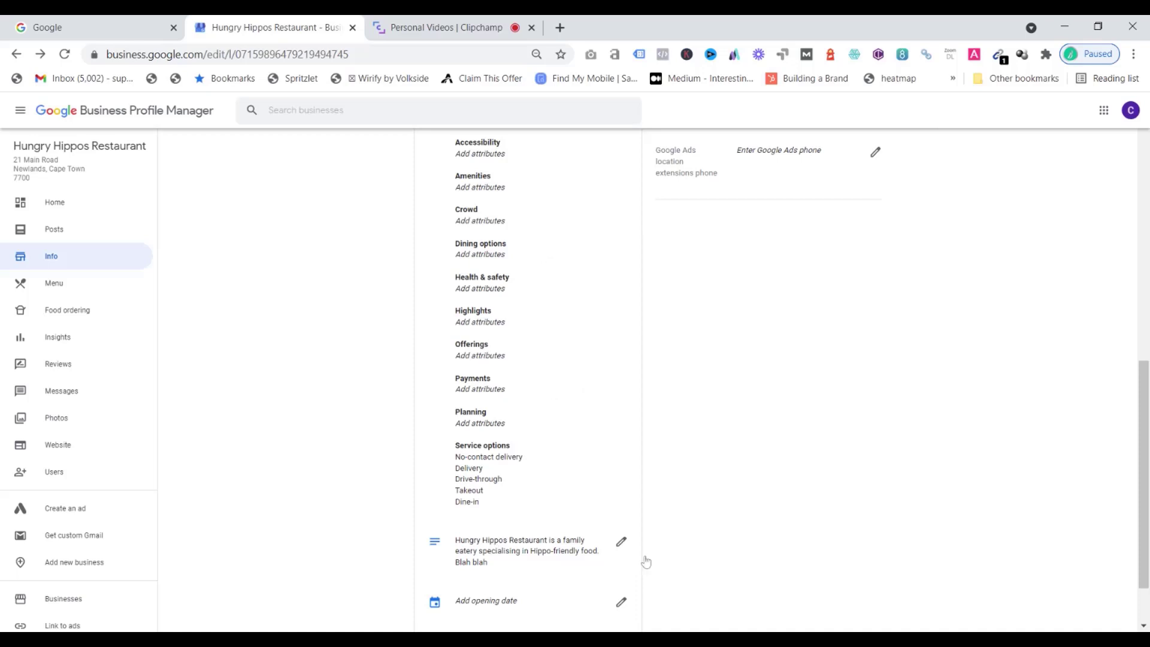
left_click_drag(1144, 507, 1144, 251)
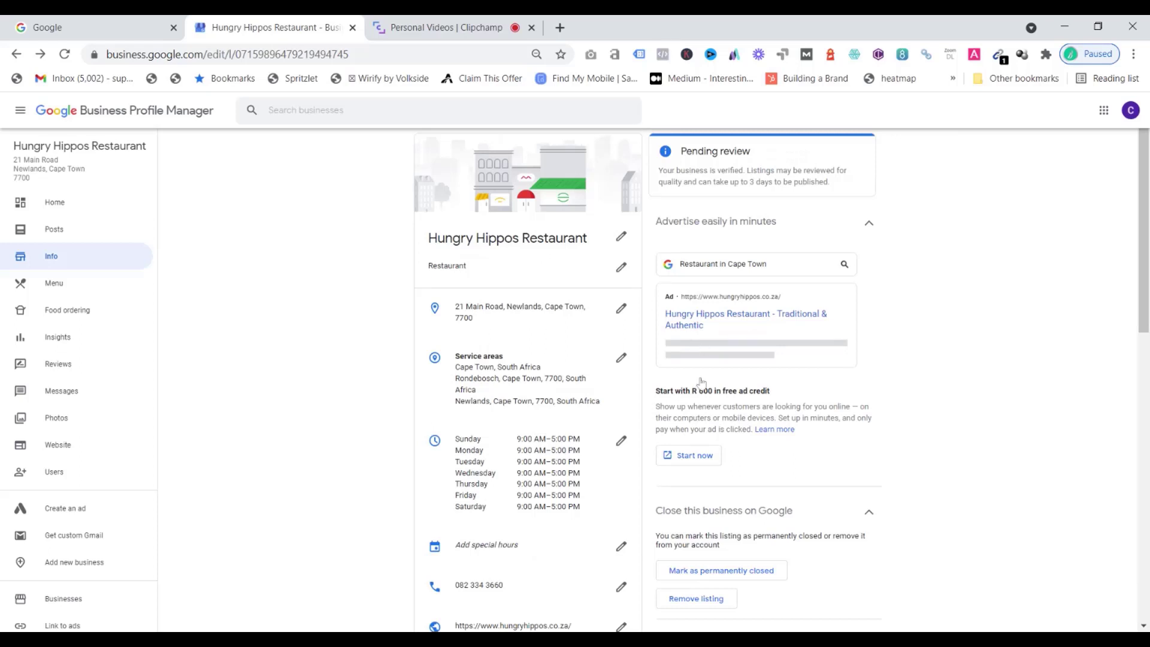
Return to the Home dashboard and scroll through its profile cards
left_click(55, 205)
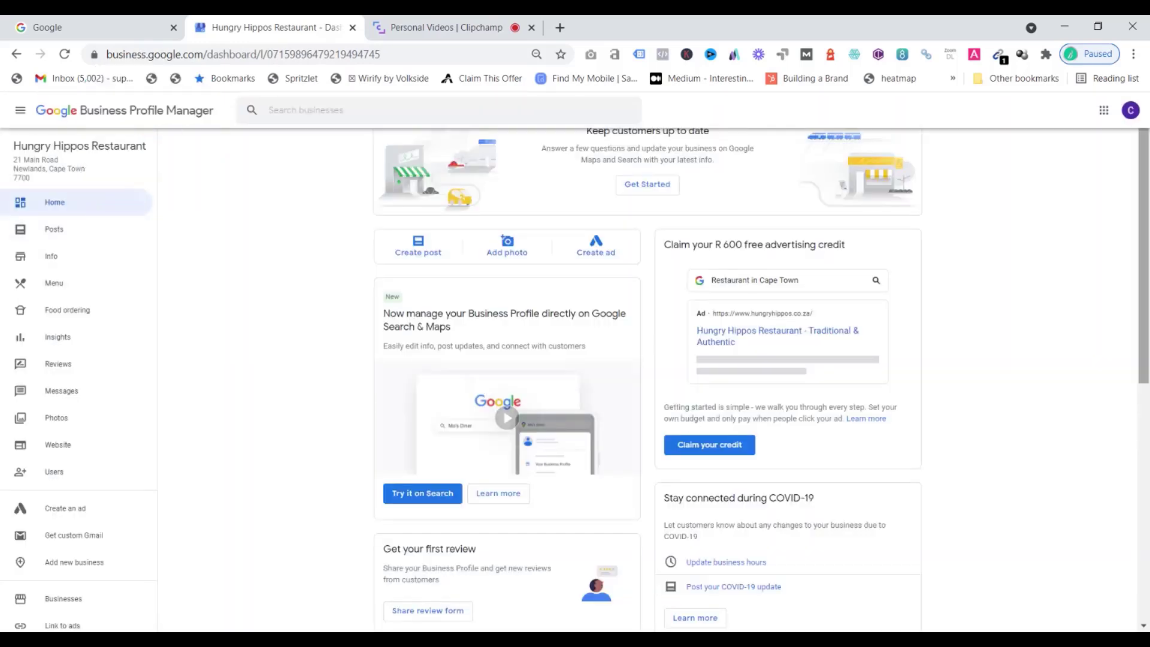
scroll(670, 530, "down", 1)
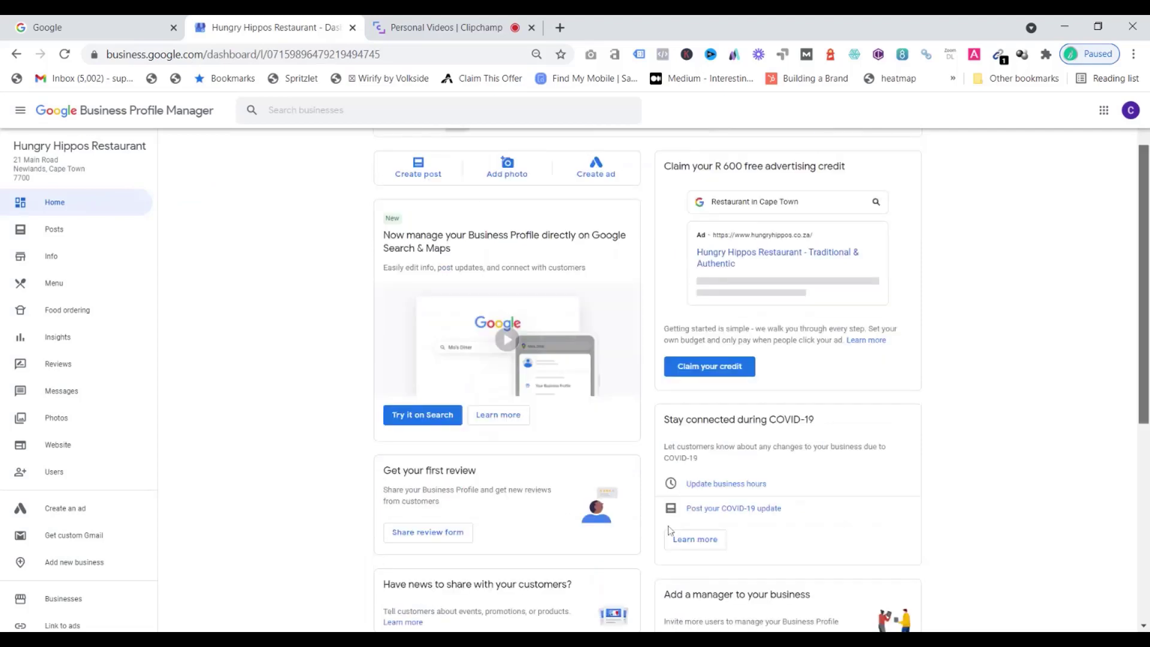
scroll(695, 496, "down", 1)
scroll(694, 496, "down", 5)
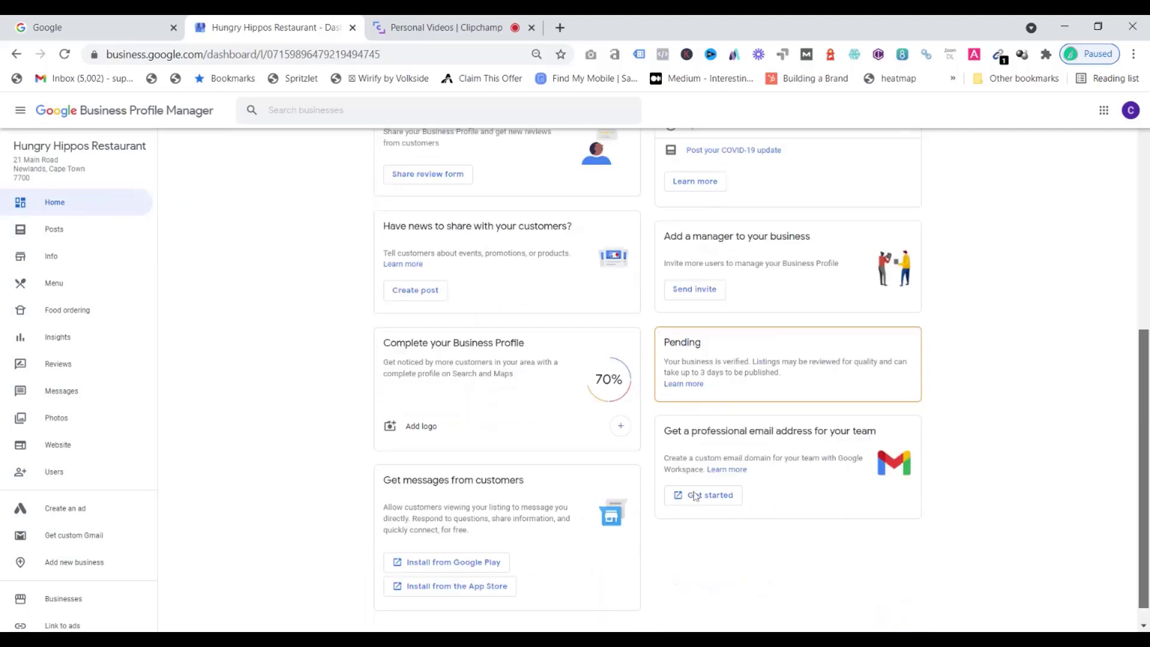
scroll(695, 495, "down", 1)
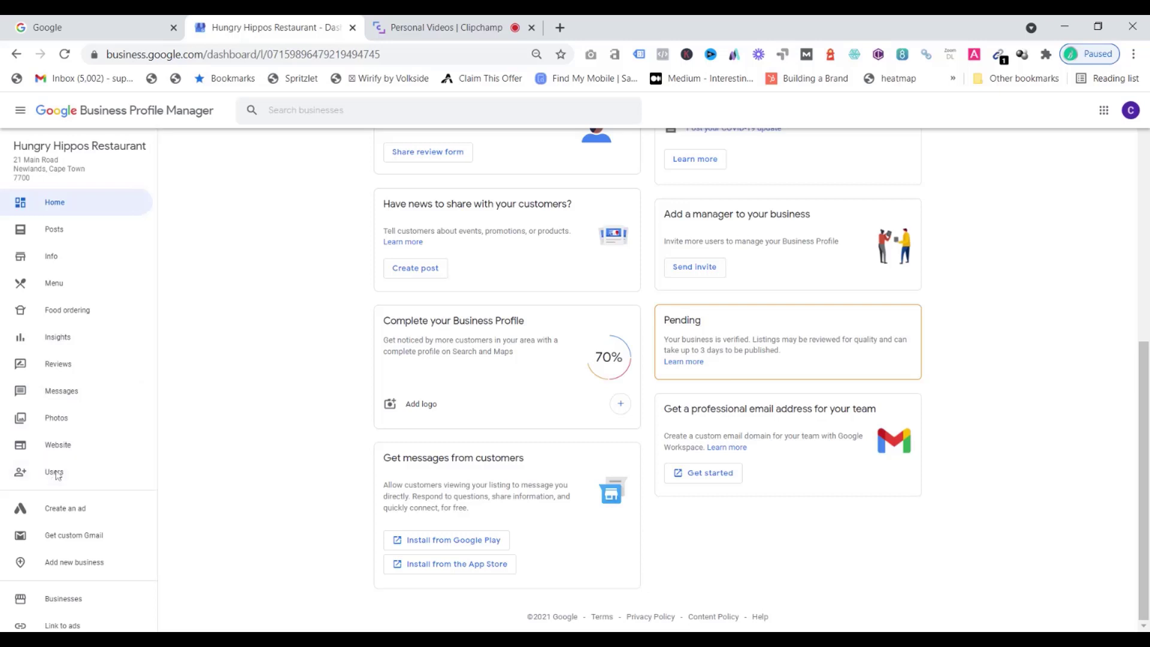
Open user management, start adding a new user and choose the Manager role
left_click(55, 473)
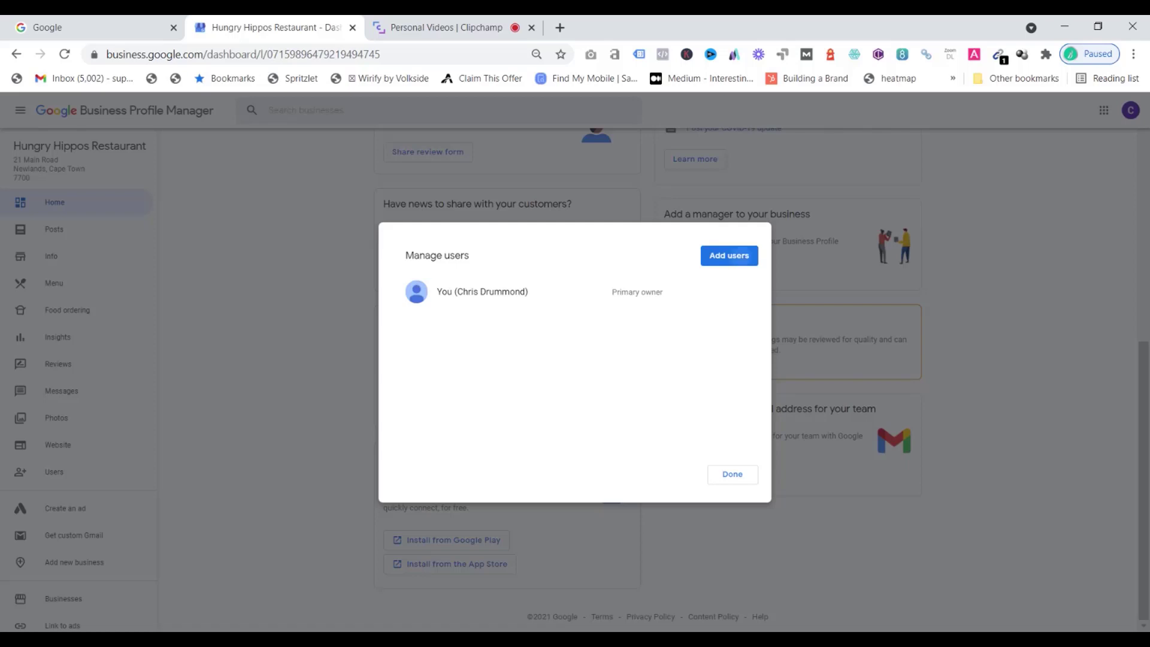
left_click(728, 256)
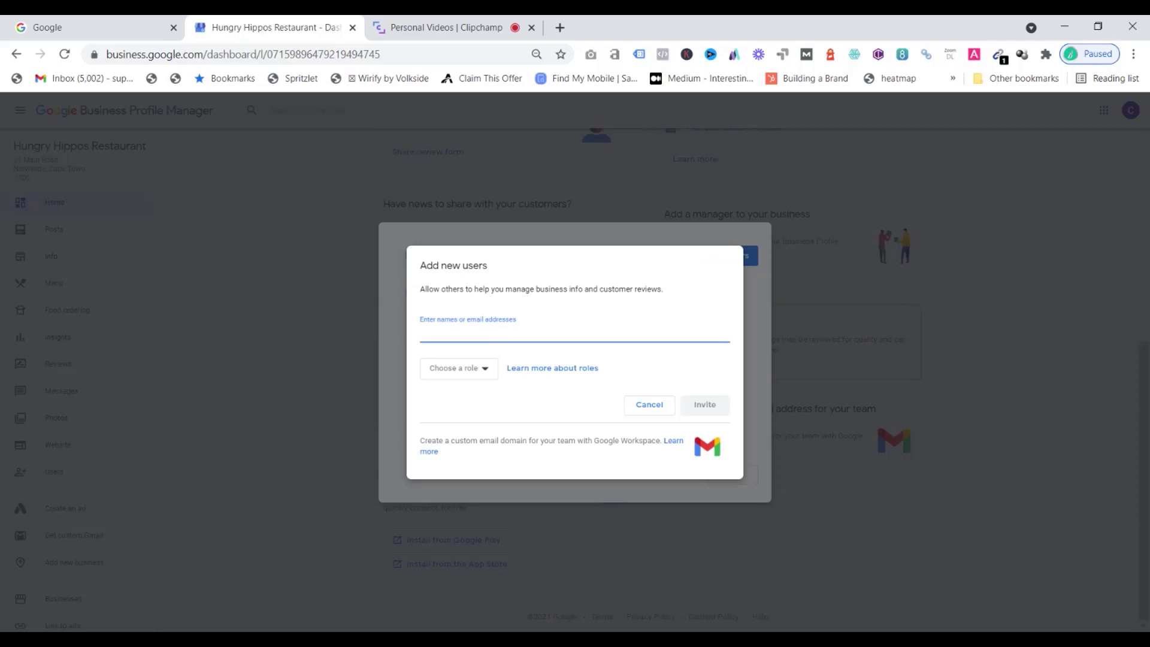
left_click(491, 377)
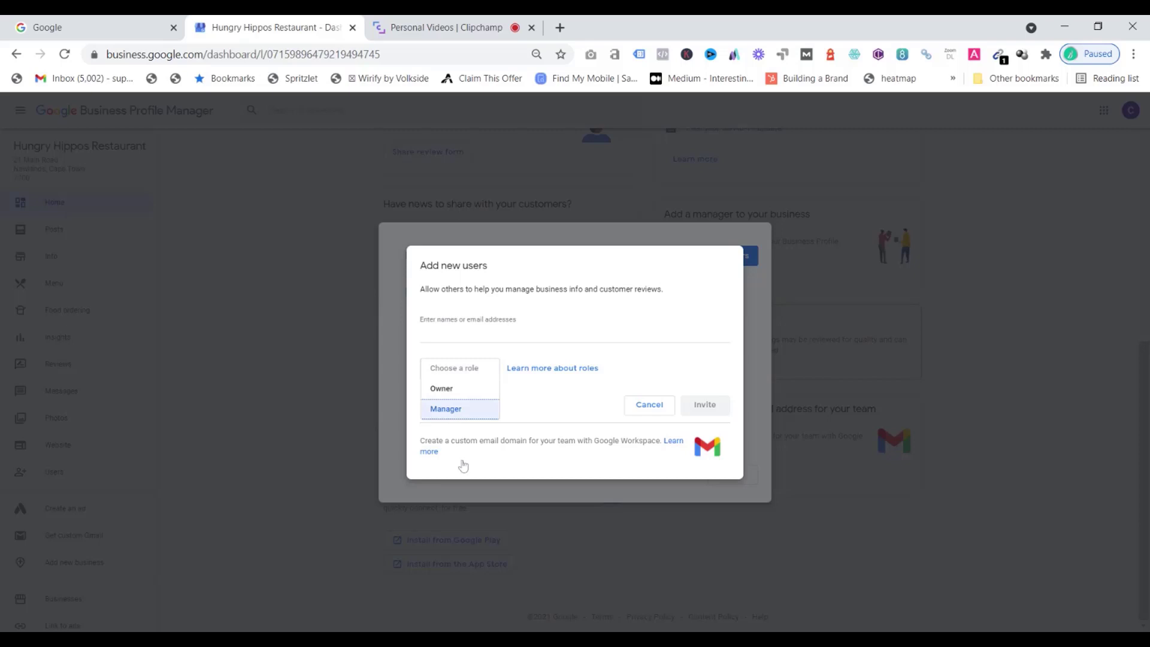
key("Up")
left_click(445, 413)
key("Return")
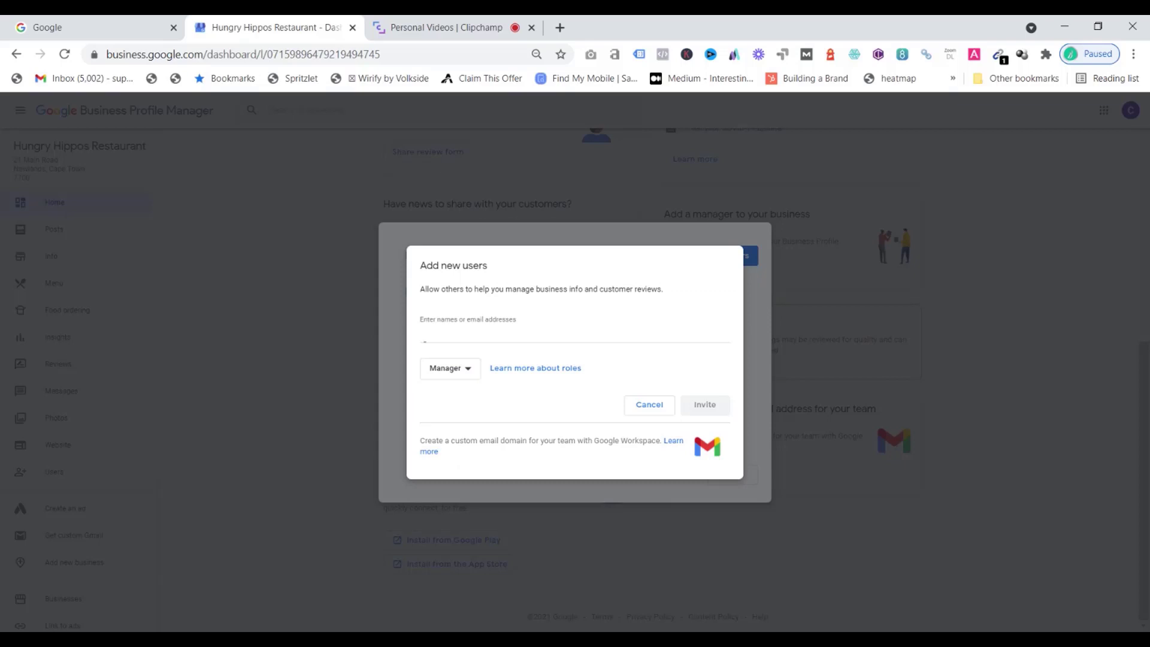
left_click(424, 336)
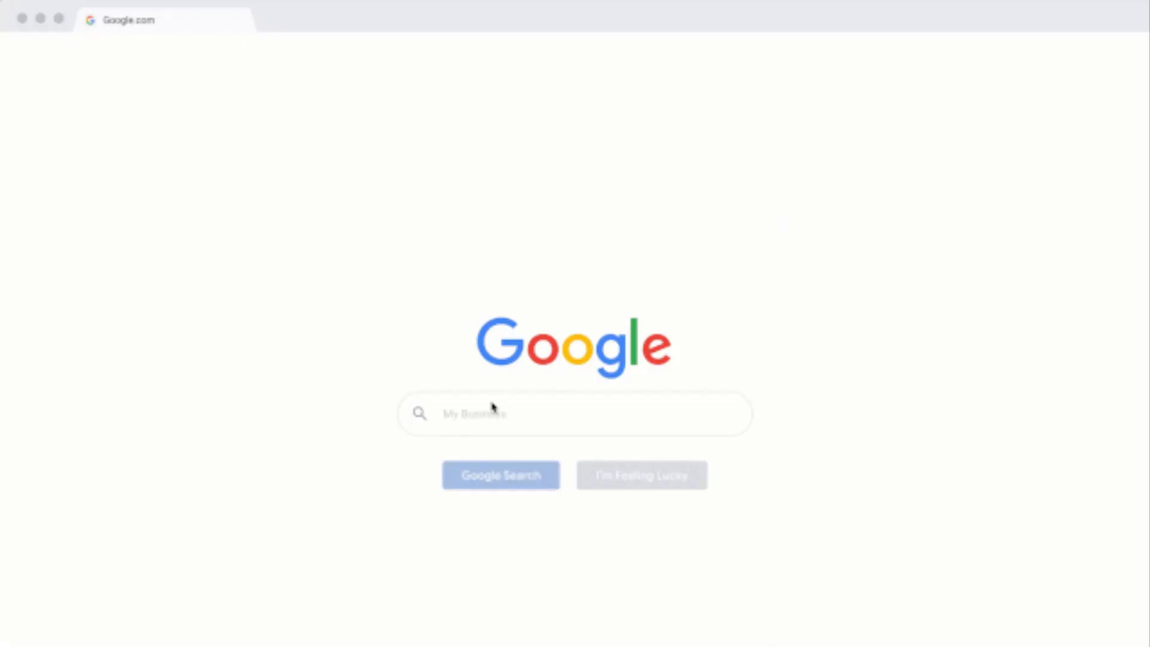
left_click(468, 465)
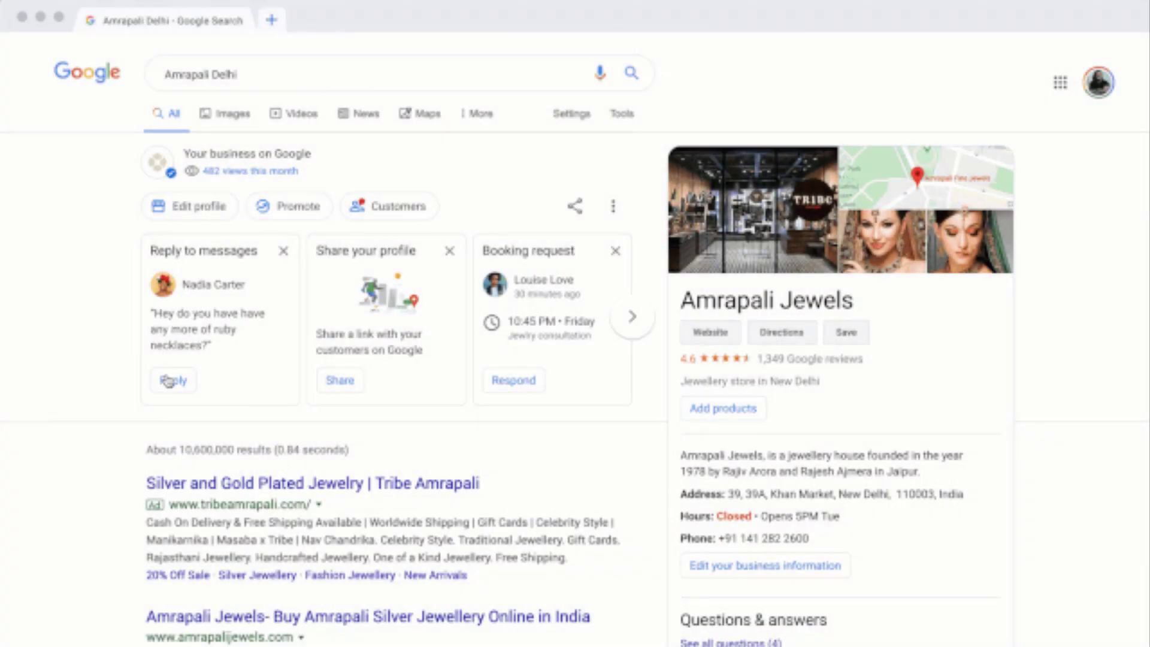
left_click(366, 219)
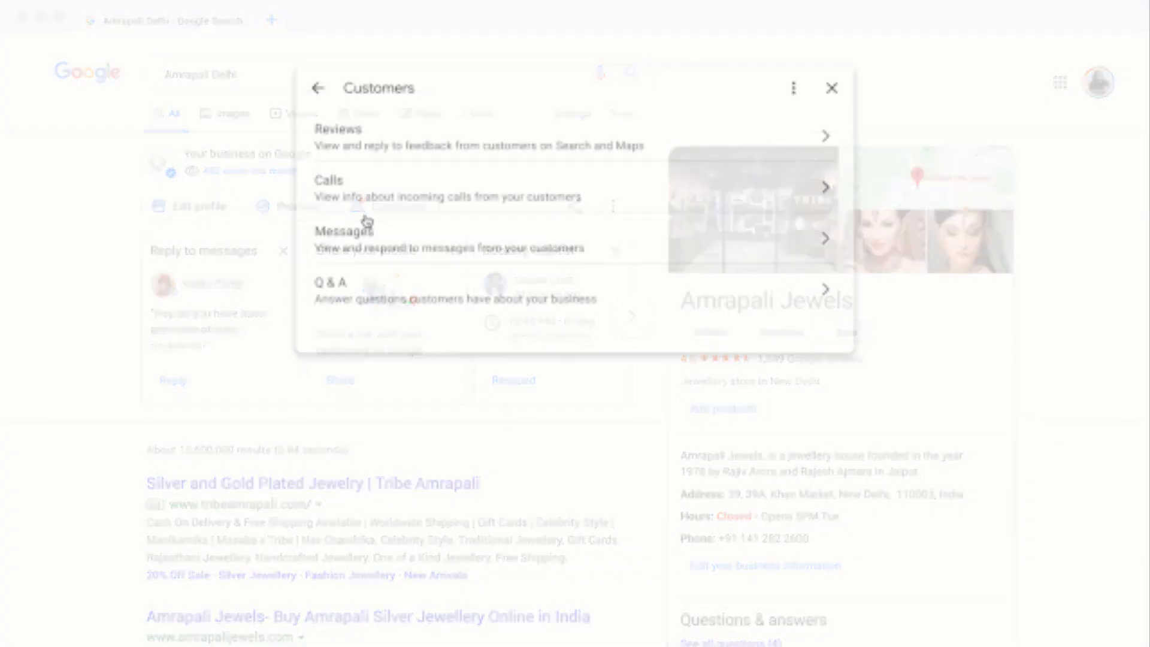
left_click(400, 246)
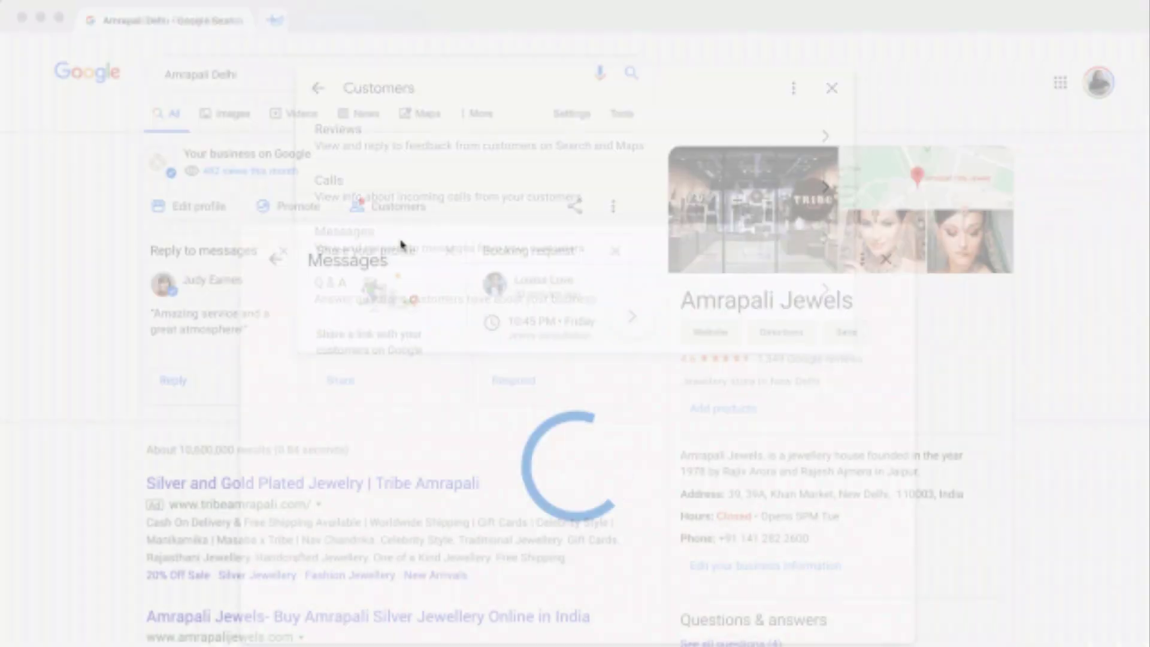